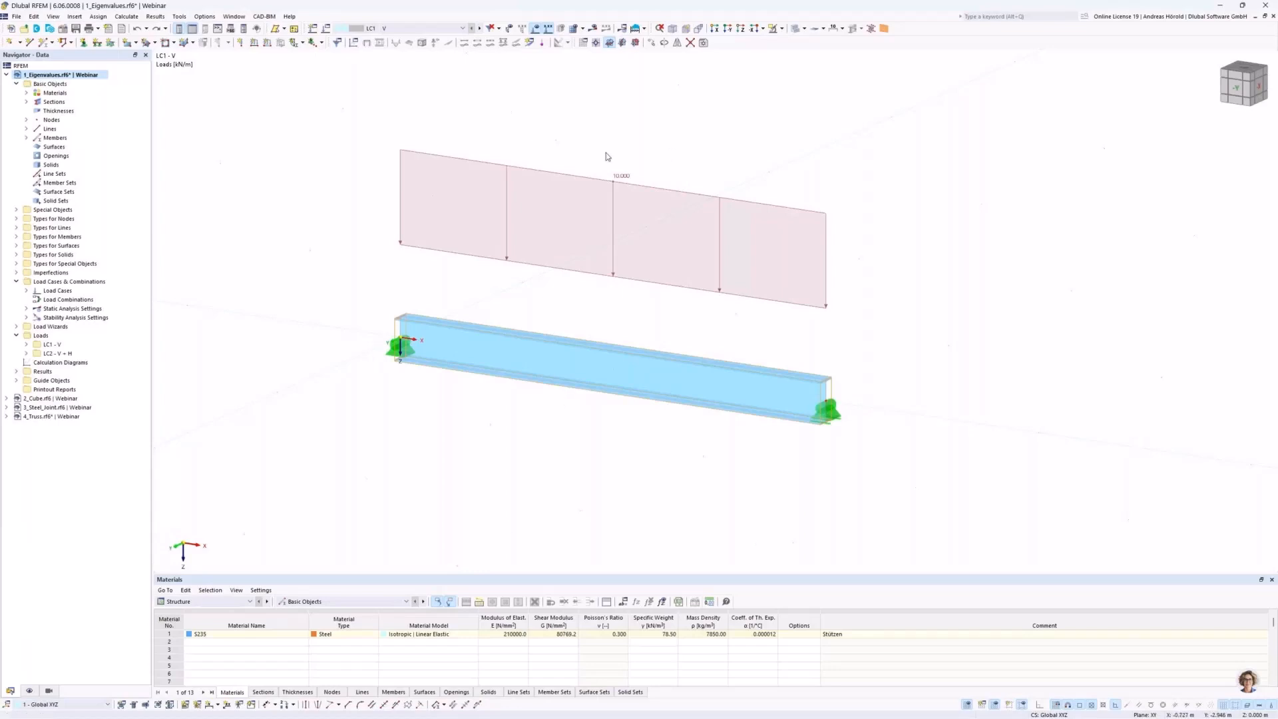
Review the stability analysis settings assigned to load case LC1, then calculate LC1.
{"action": "left_click", "coordinate": [326, 31]}
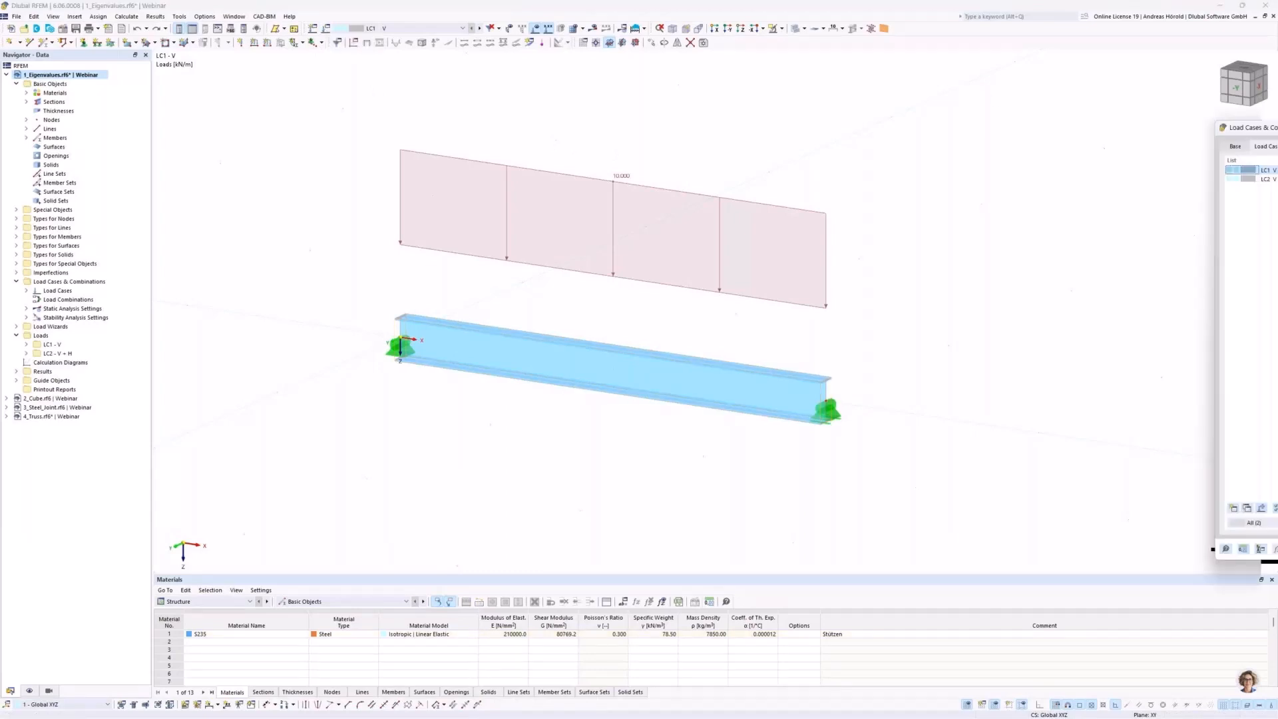
{"action": "left_click_drag", "start_coordinate": [812, 97], "coordinate": [621, 93]}
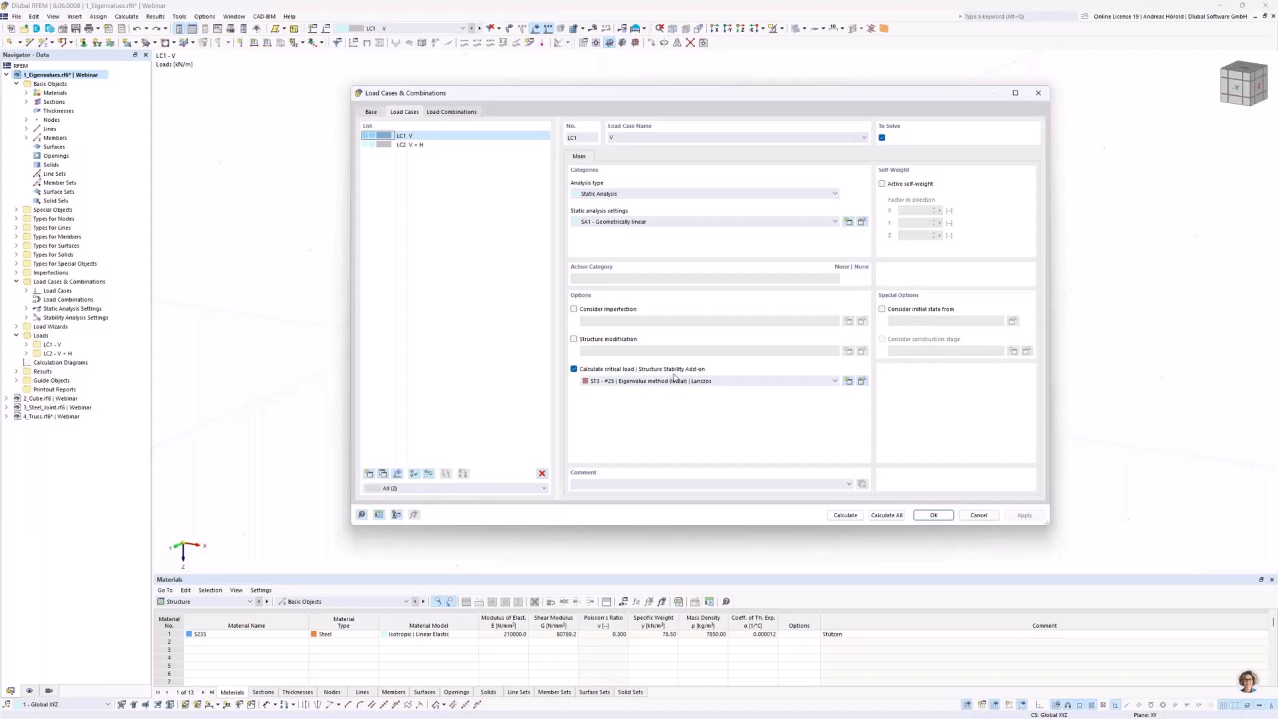
{"action": "left_click", "coordinate": [862, 382]}
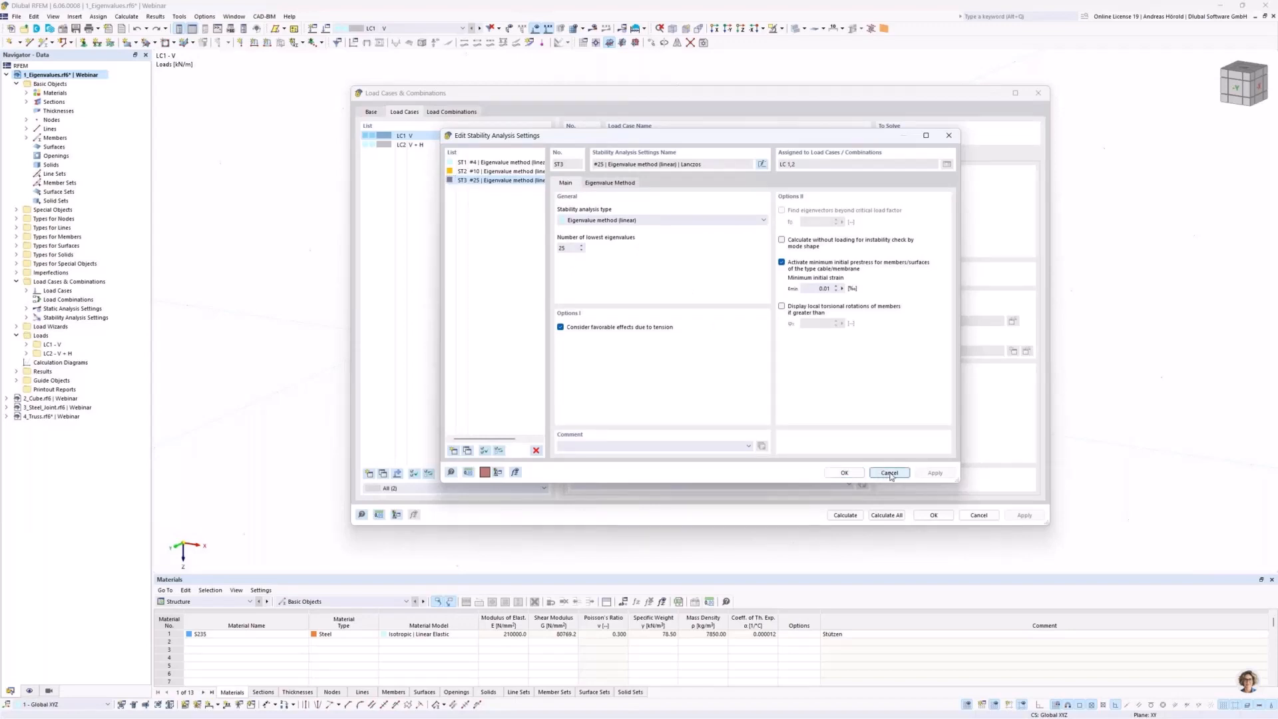
{"action": "left_click", "coordinate": [844, 473]}
{"action": "left_click", "coordinate": [851, 516]}
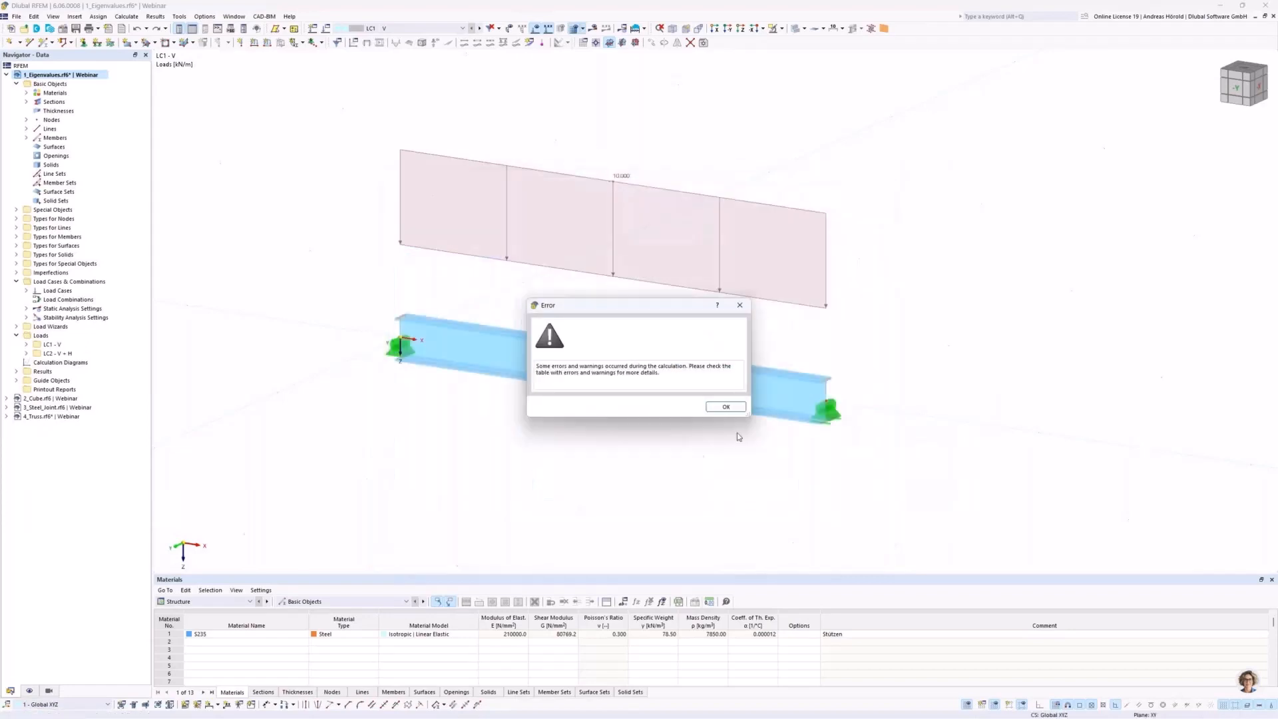
{"action": "left_click", "coordinate": [721, 406]}
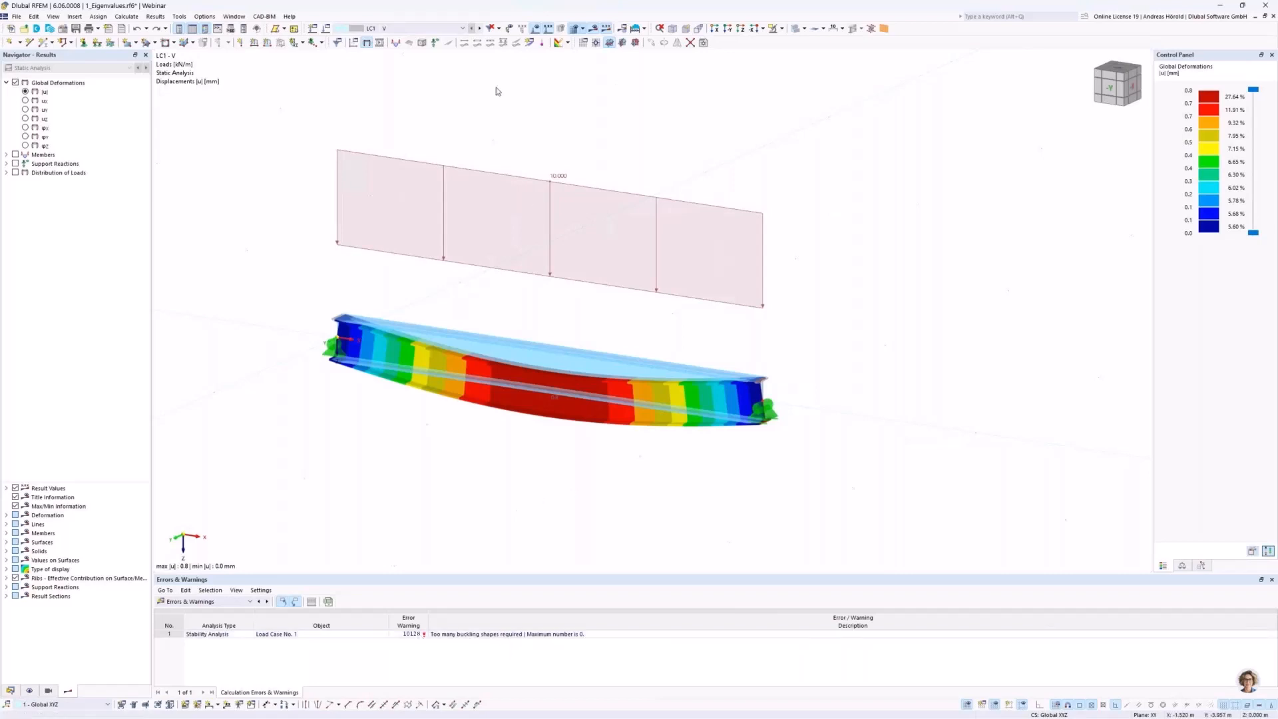
Switch to load case LC2, calculate it and show the stability analysis results table of critical load factors.
{"action": "left_click", "coordinate": [481, 28]}
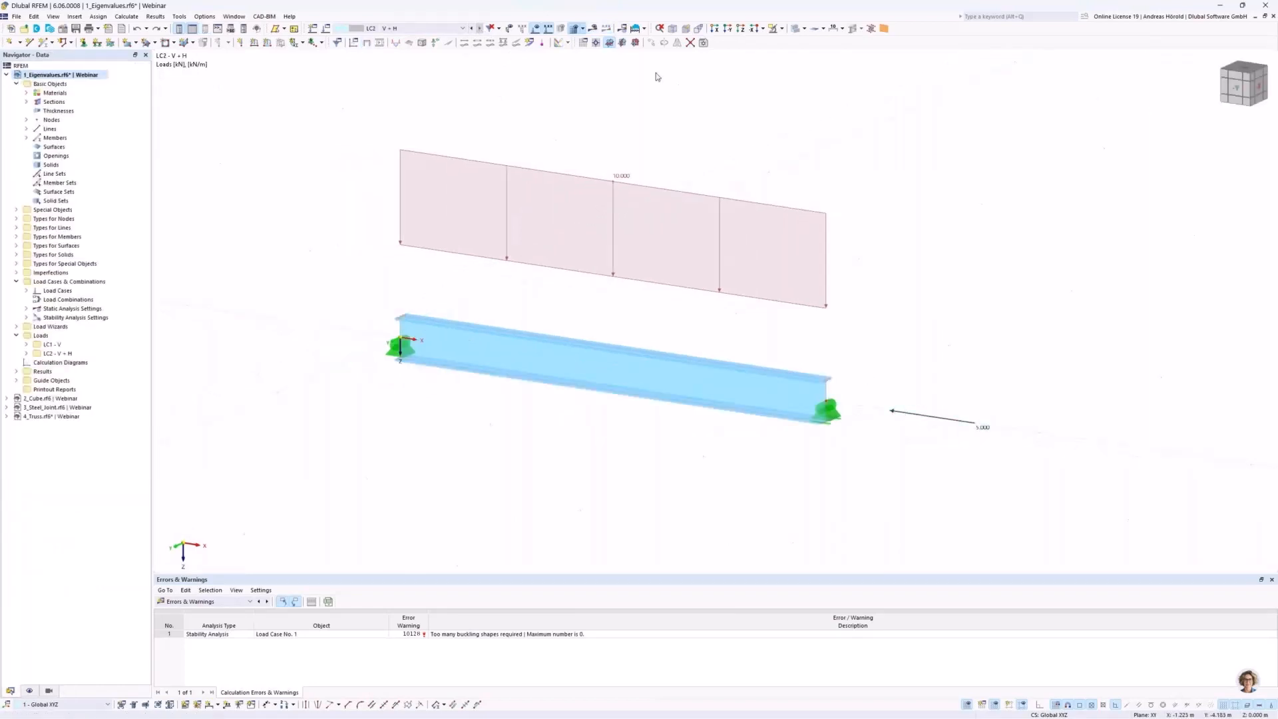
{"action": "left_click", "coordinate": [592, 30]}
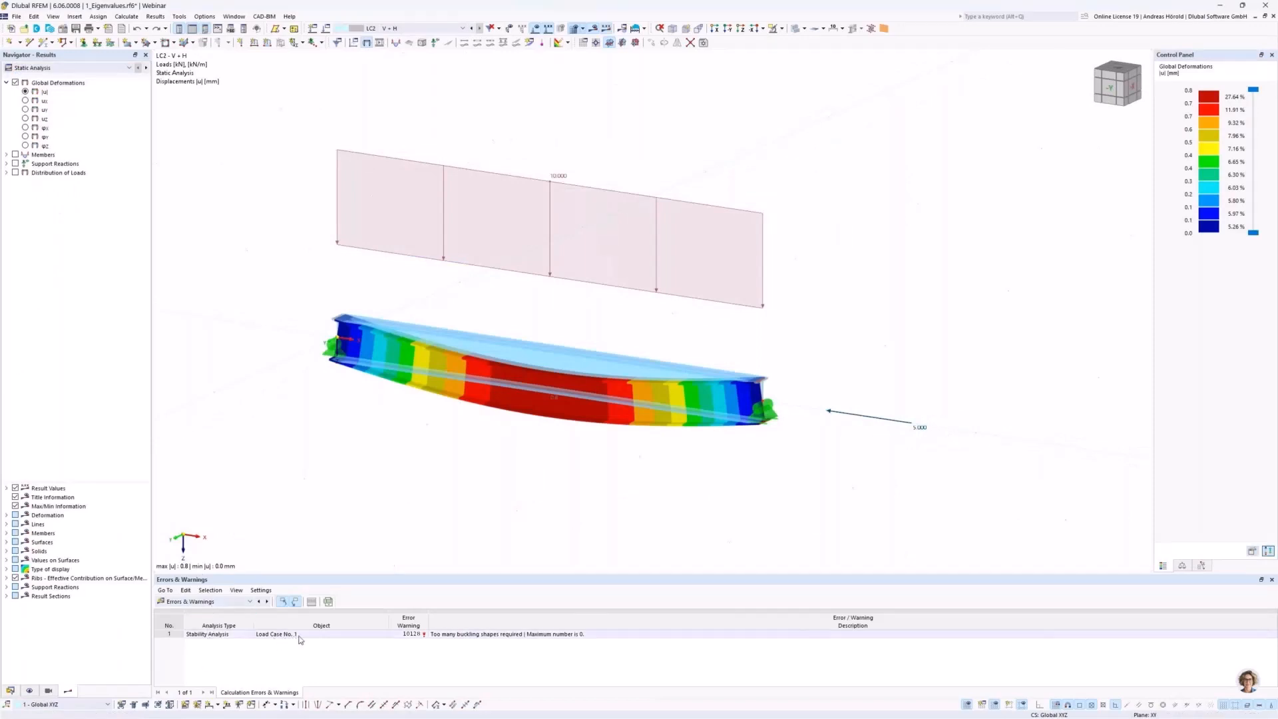
{"action": "left_click", "coordinate": [213, 603]}
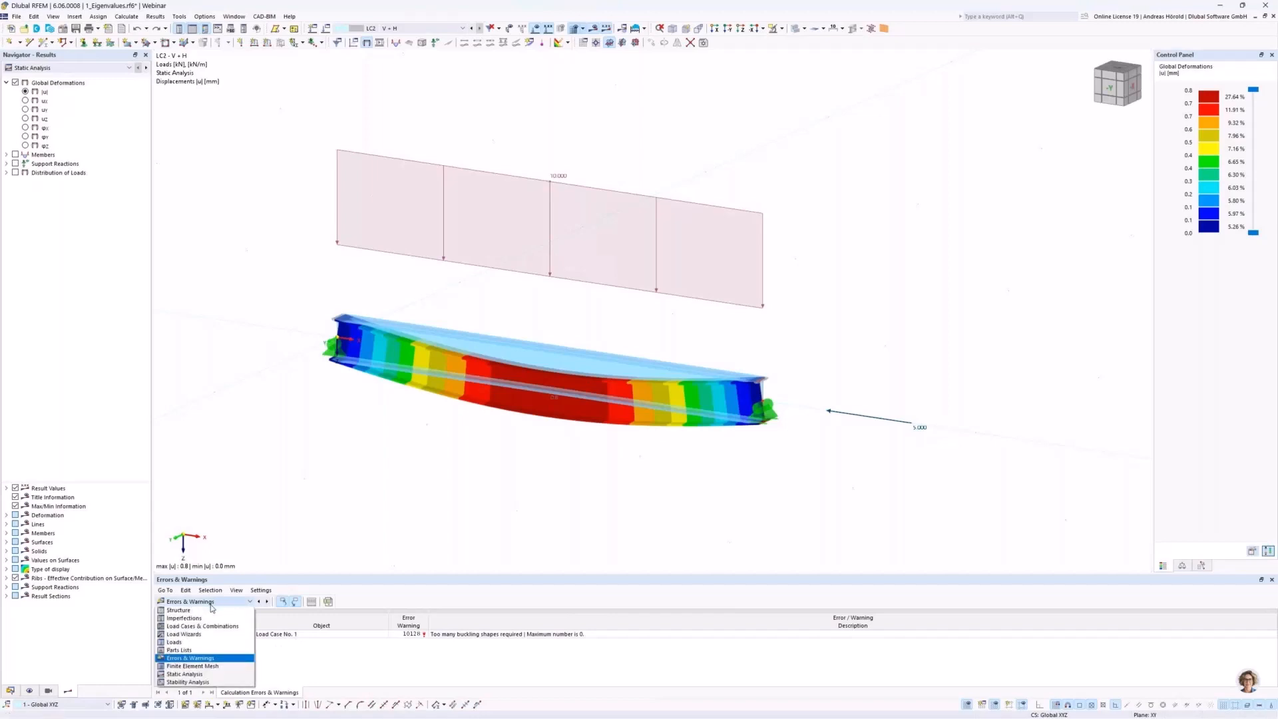
{"action": "left_click", "coordinate": [199, 683]}
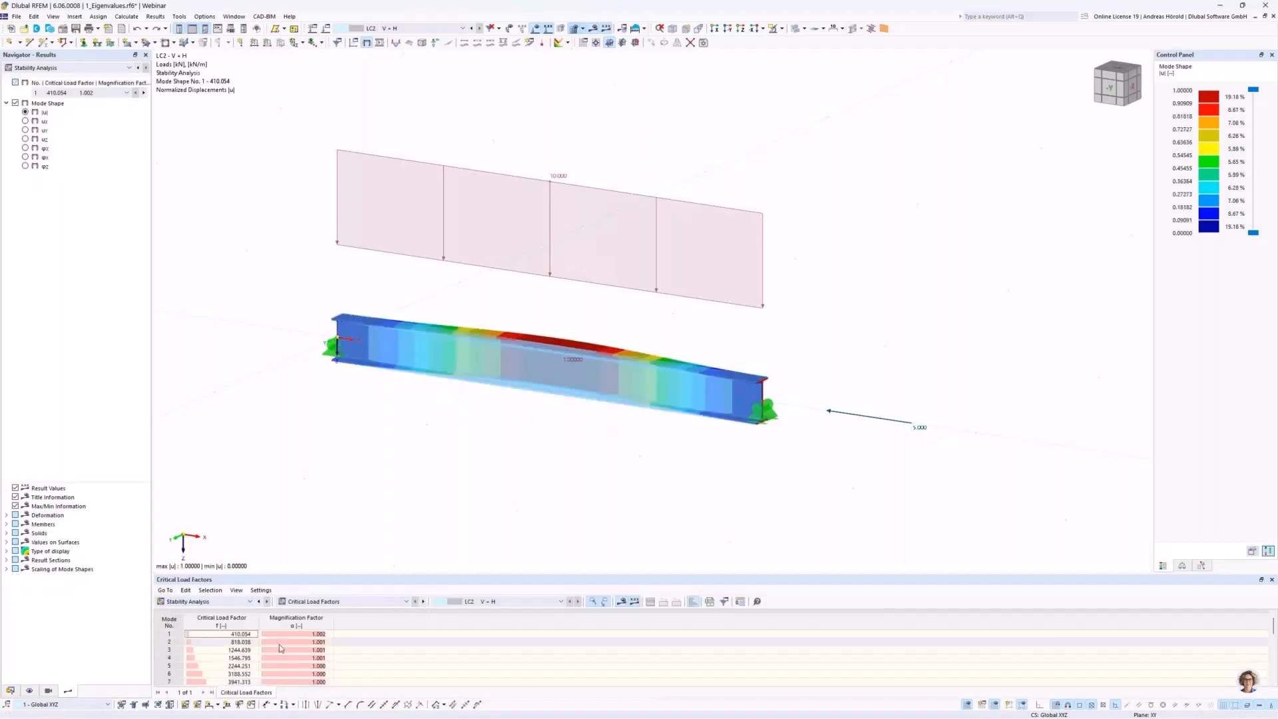
Browse the LC2 stability mode shapes starting from no. 2 and finish on mode shape 8.
{"action": "left_click", "coordinate": [105, 93]}
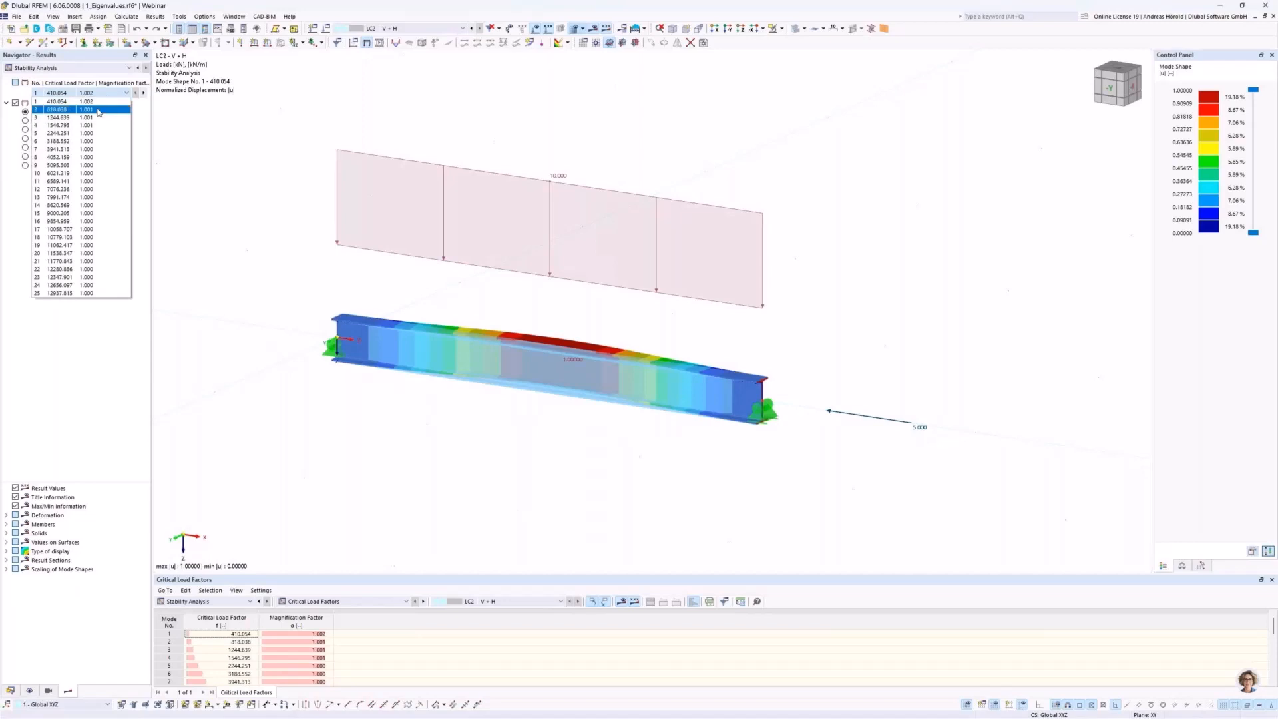
{"action": "left_click", "coordinate": [98, 110]}
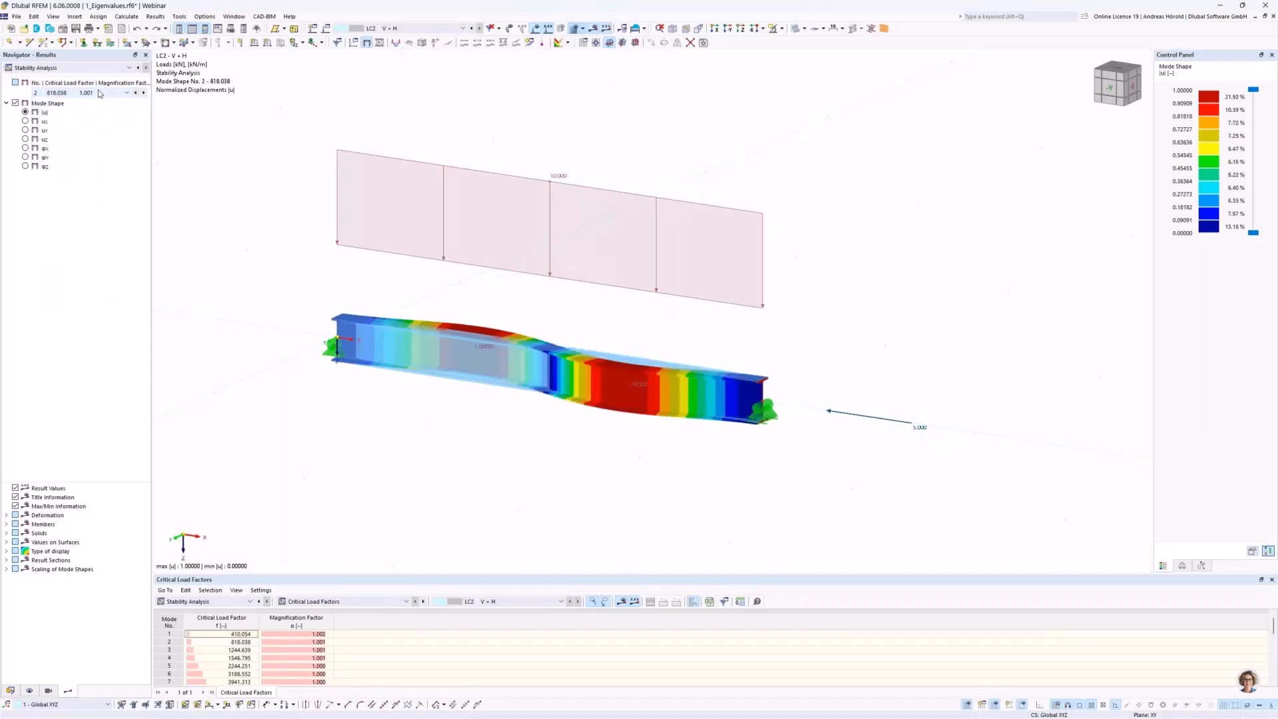
{"action": "scroll", "coordinate": [99, 93], "scroll_direction": "down", "scroll_amount": 8}
{"action": "scroll", "coordinate": [99, 93], "scroll_direction": "down", "scroll_amount": 3}
{"action": "scroll", "coordinate": [98, 91], "scroll_direction": "up", "scroll_amount": 5}
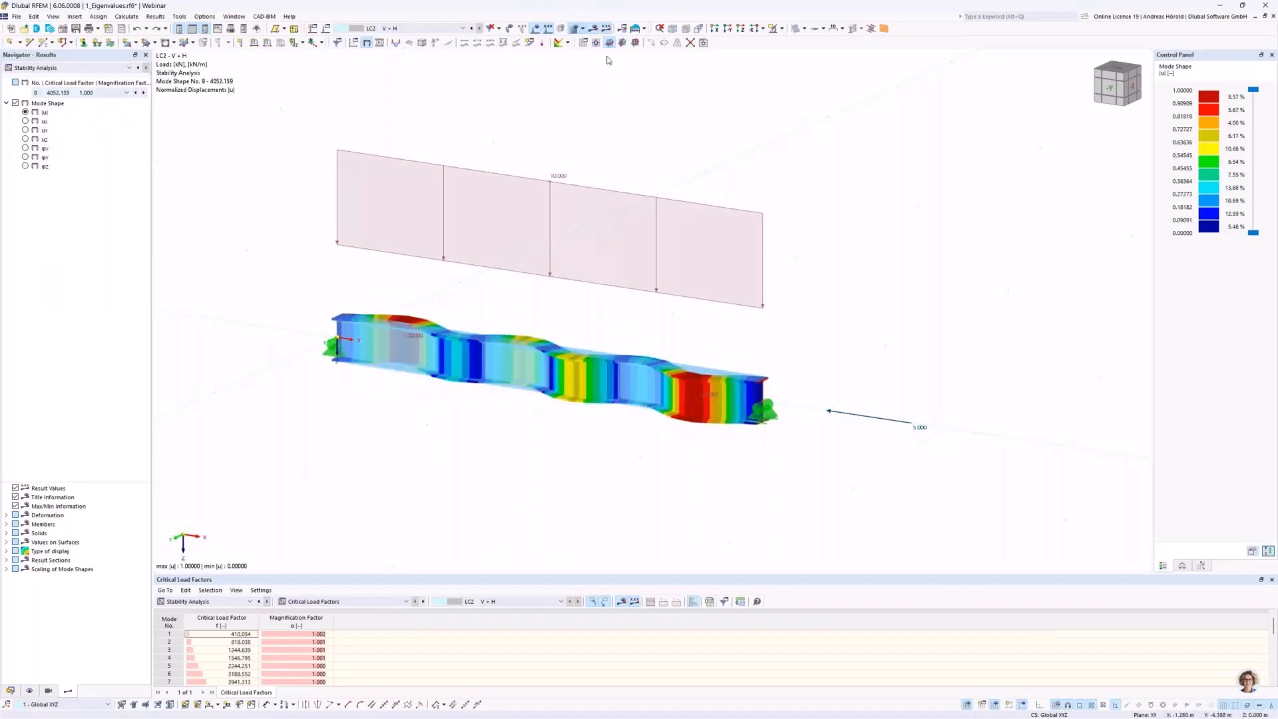
Lower the minimum number of divisions for straight members in the mesh settings and regenerate the mesh.
{"action": "left_click", "coordinate": [581, 29]}
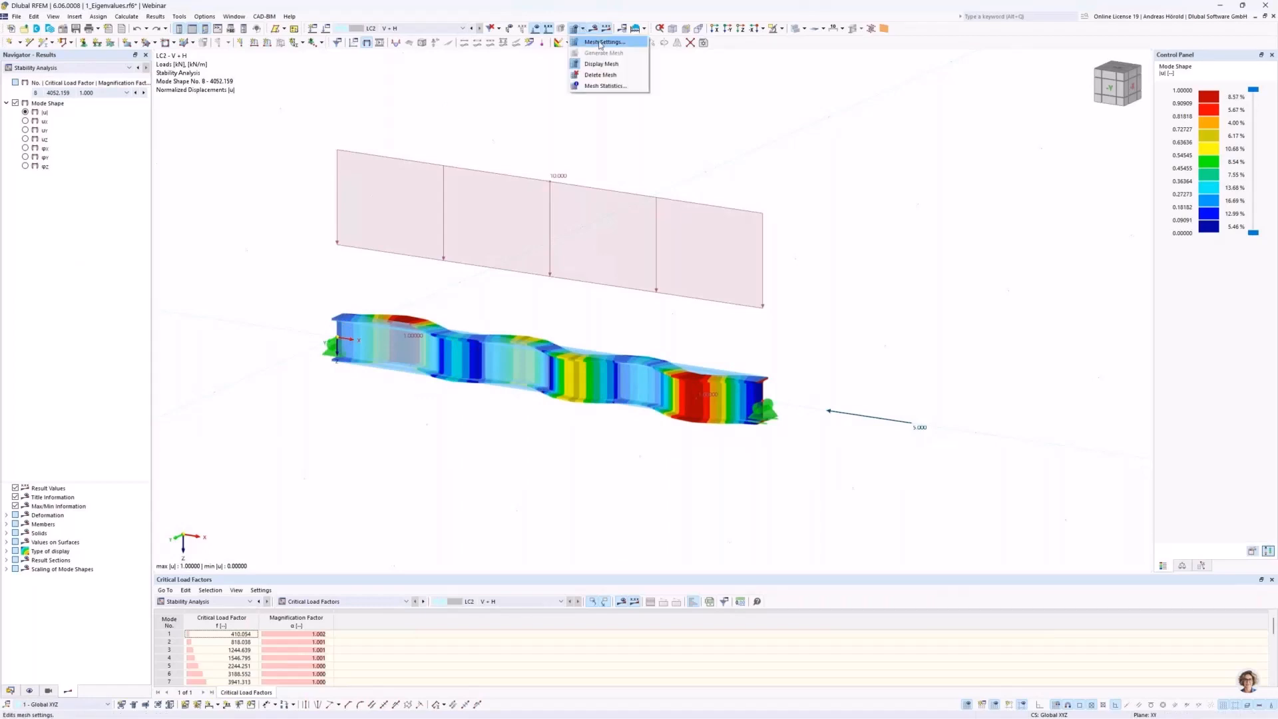
{"action": "left_click", "coordinate": [601, 43]}
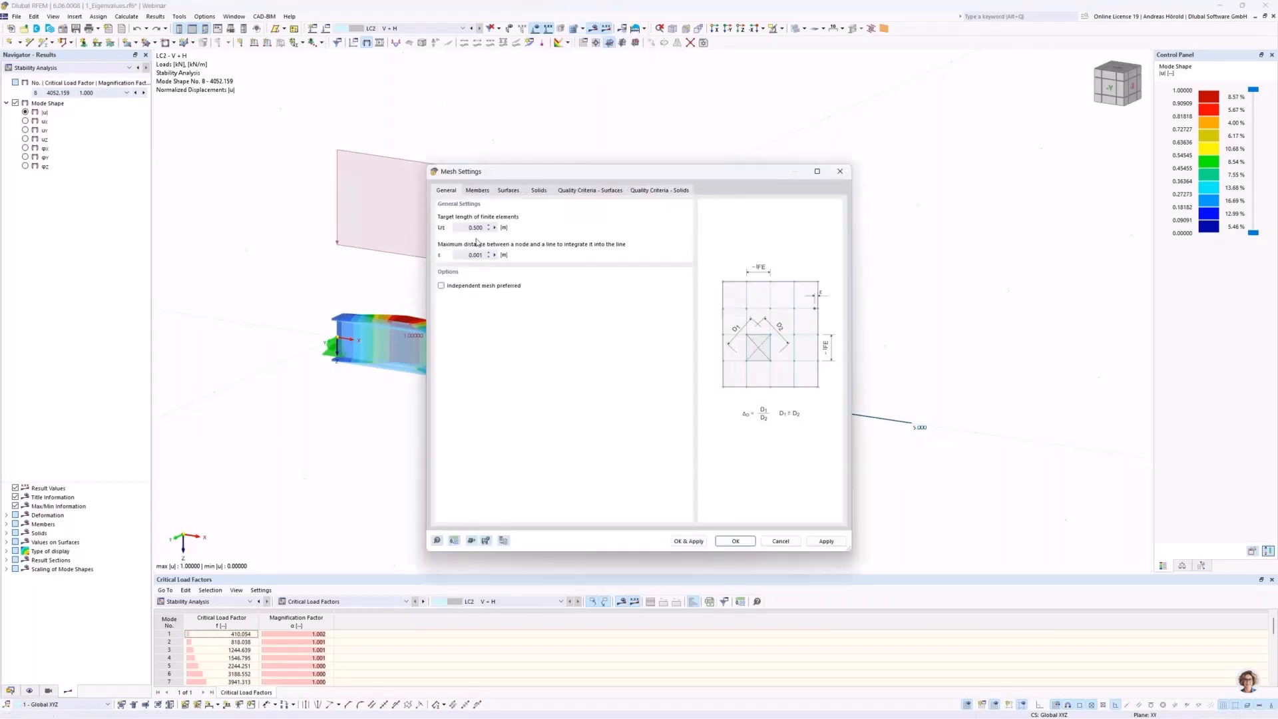
{"action": "left_click", "coordinate": [476, 191]}
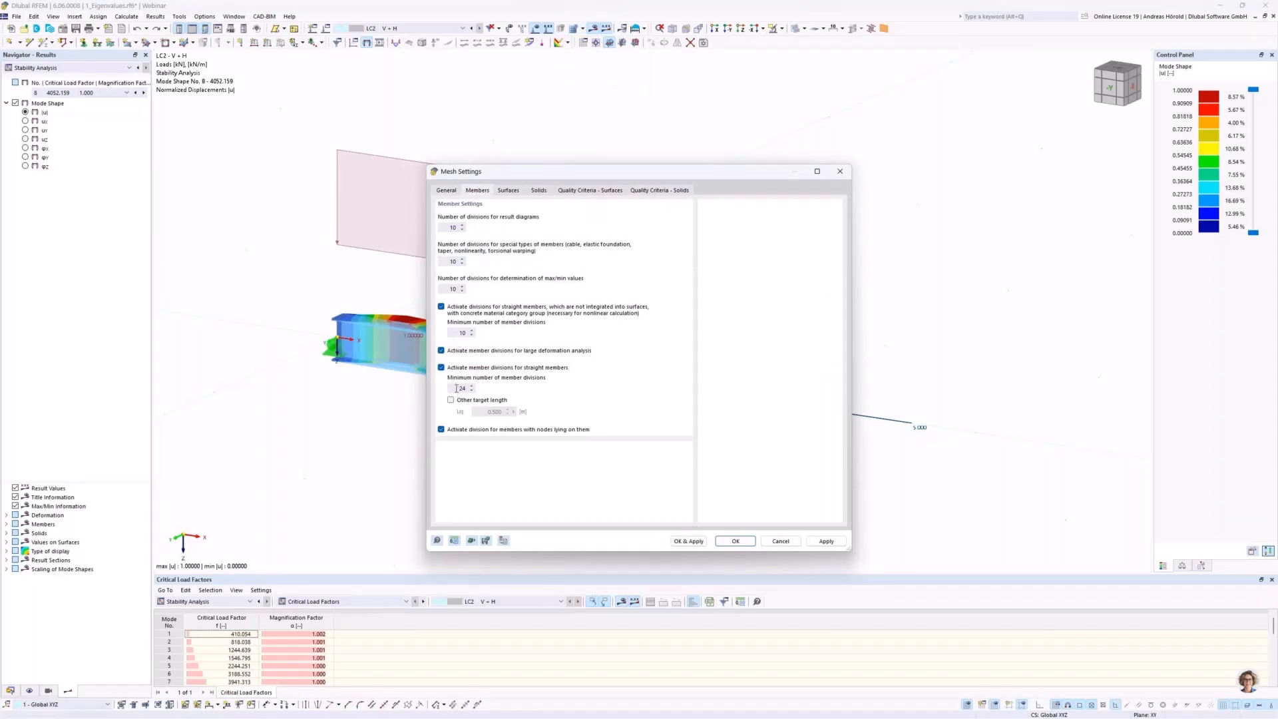
{"action": "left_click_drag", "start_coordinate": [458, 388], "coordinate": [467, 391]}
{"action": "left_click", "coordinate": [686, 542]}
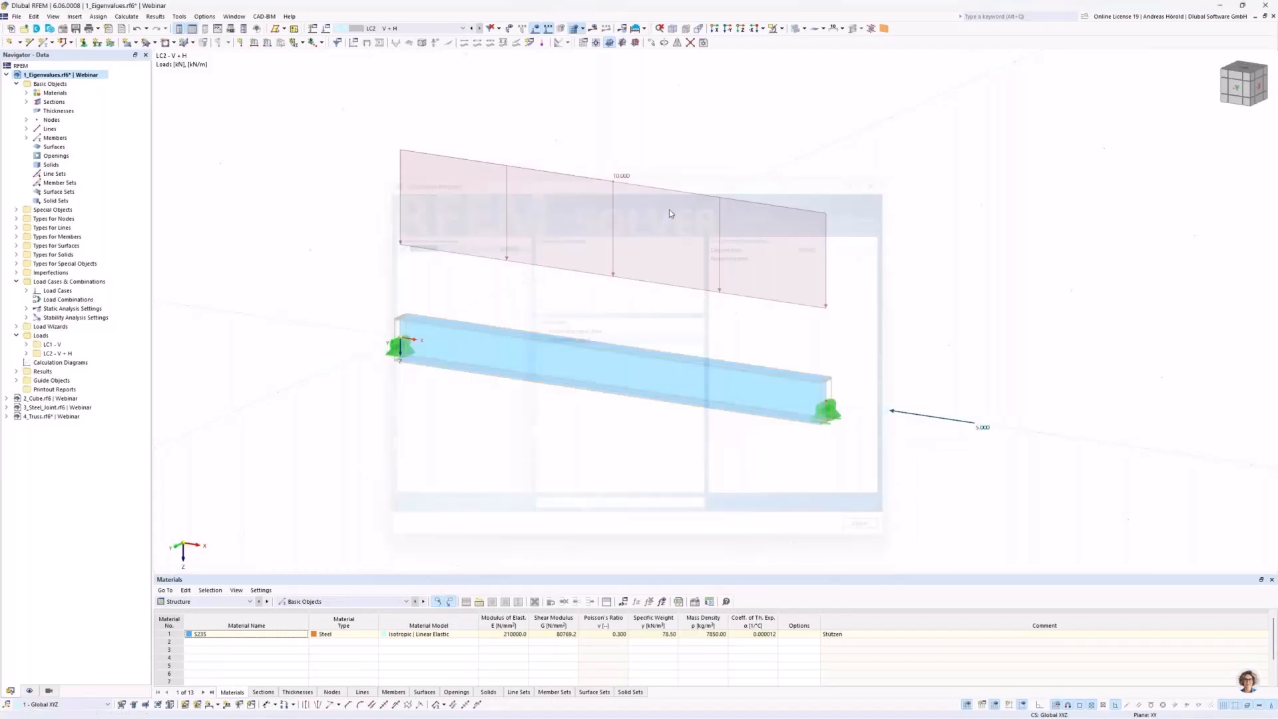
Recalculate LC2 with the coarser member mesh and examine the calculation errors table.
{"action": "left_click", "coordinate": [594, 29]}
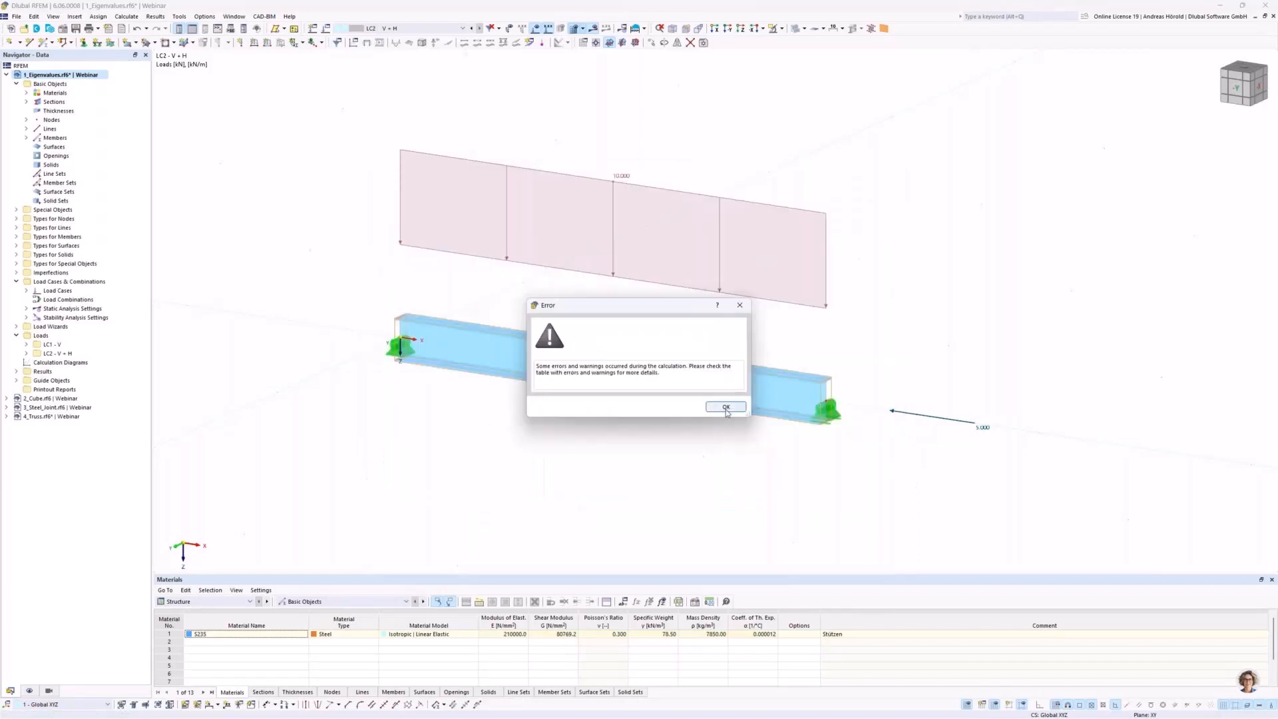
{"action": "left_click", "coordinate": [726, 407]}
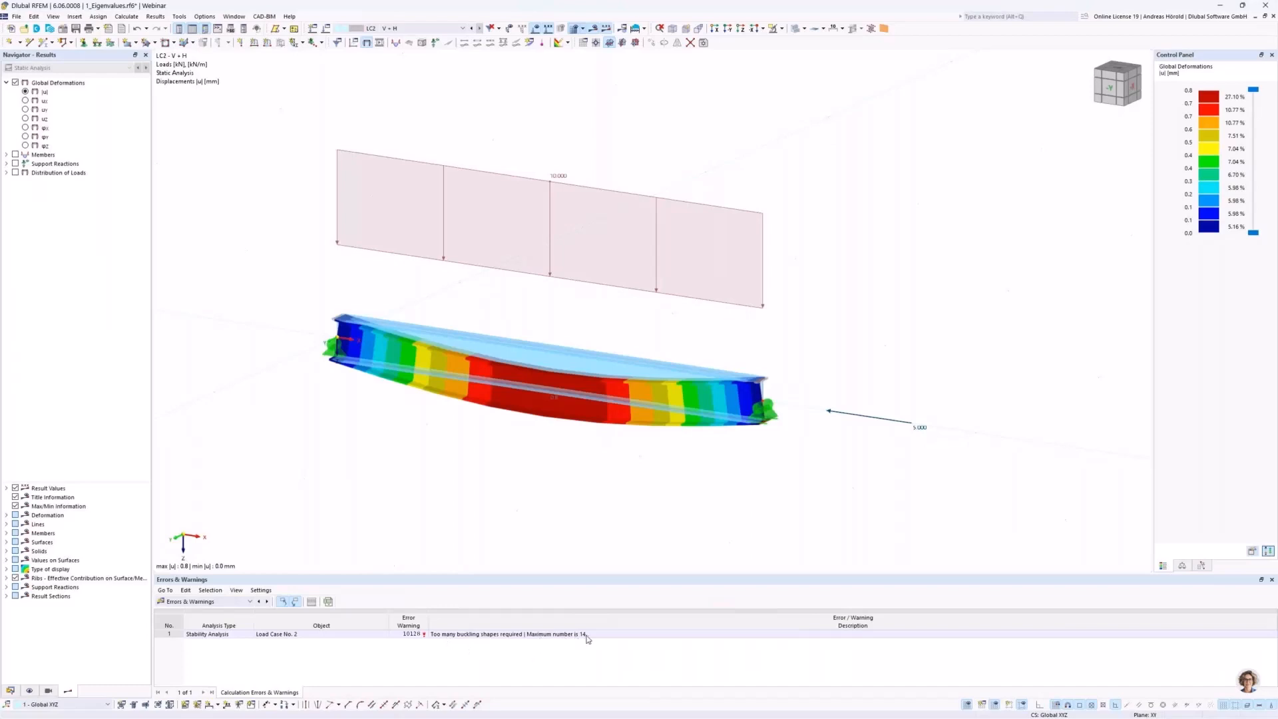
{"action": "left_click", "coordinate": [638, 630]}
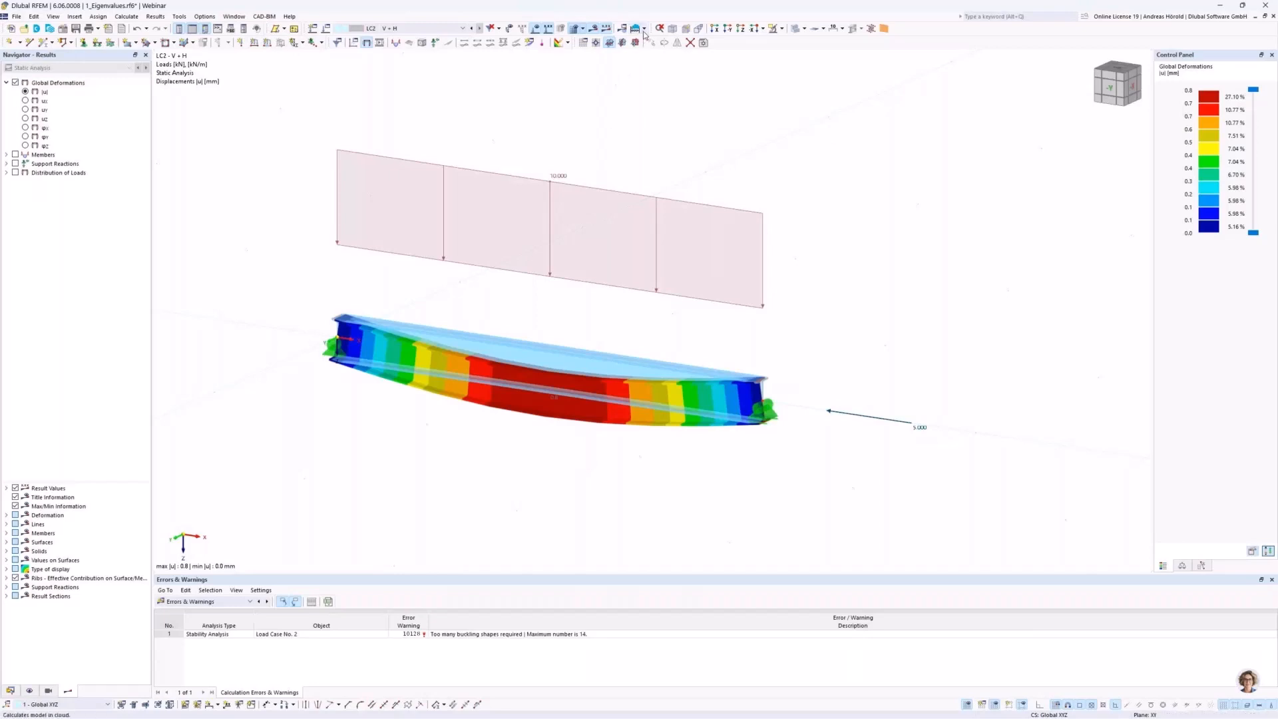
Set the minimum number of divisions for straight members to 8 and regenerate the mesh.
{"action": "left_click", "coordinate": [583, 29]}
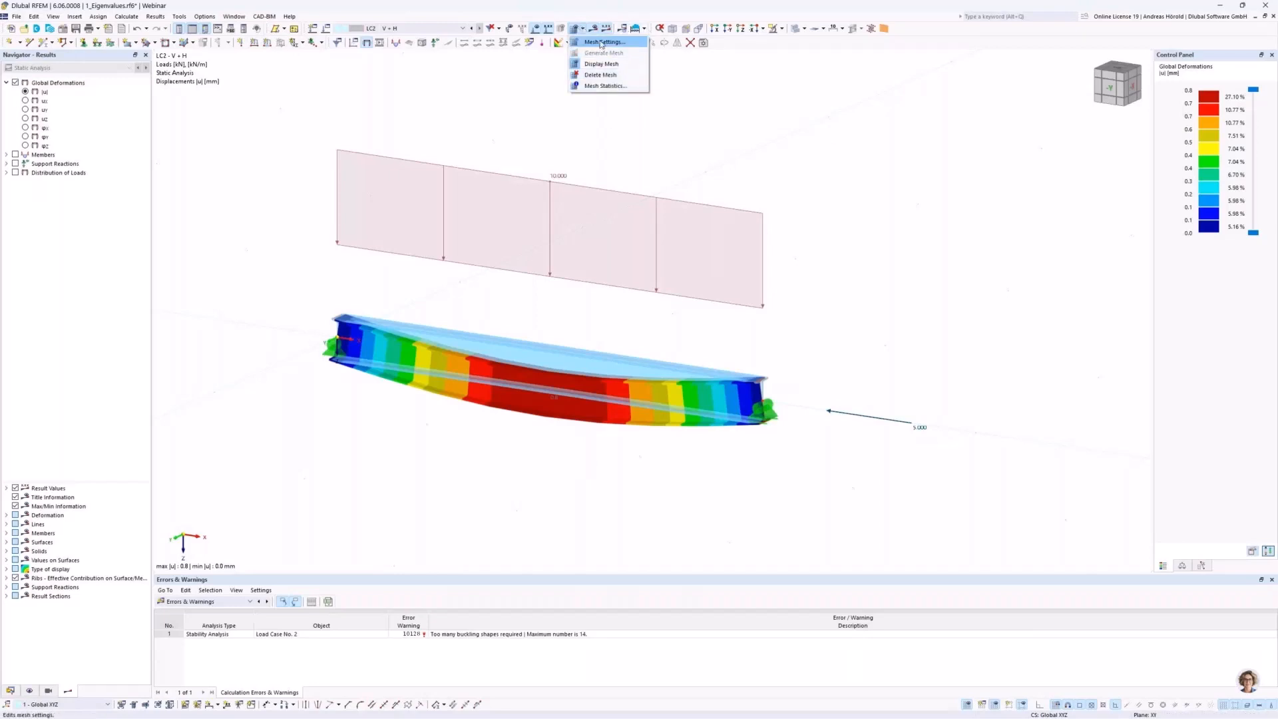
{"action": "left_click", "coordinate": [601, 42]}
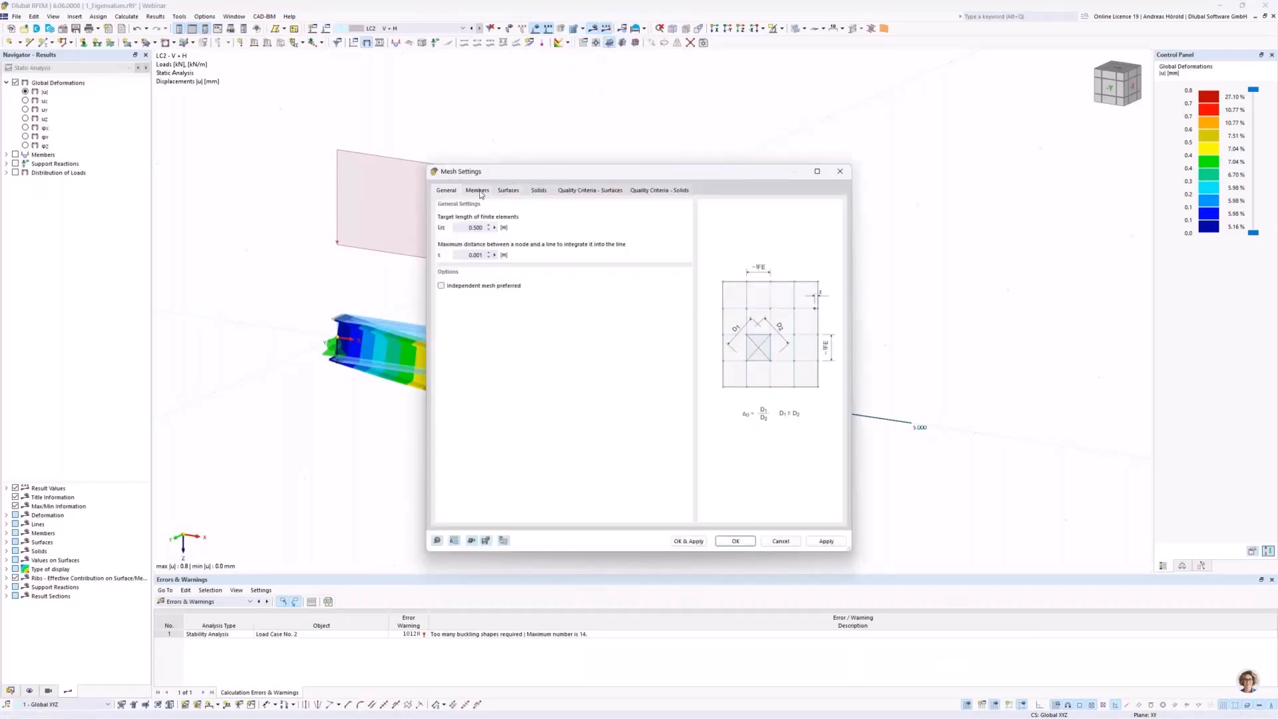
{"action": "left_click", "coordinate": [477, 190]}
{"action": "double_click", "coordinate": [464, 388]}
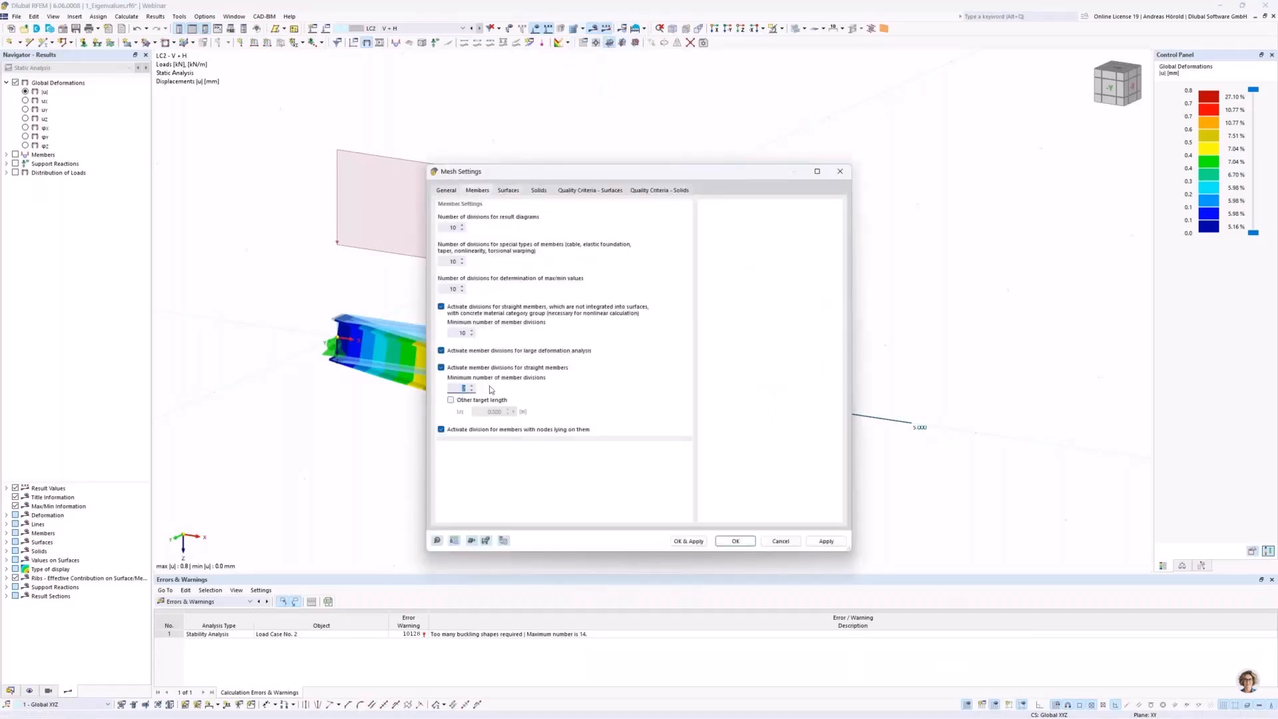
{"action": "type", "text": "8"}
{"action": "left_click", "coordinate": [685, 542]}
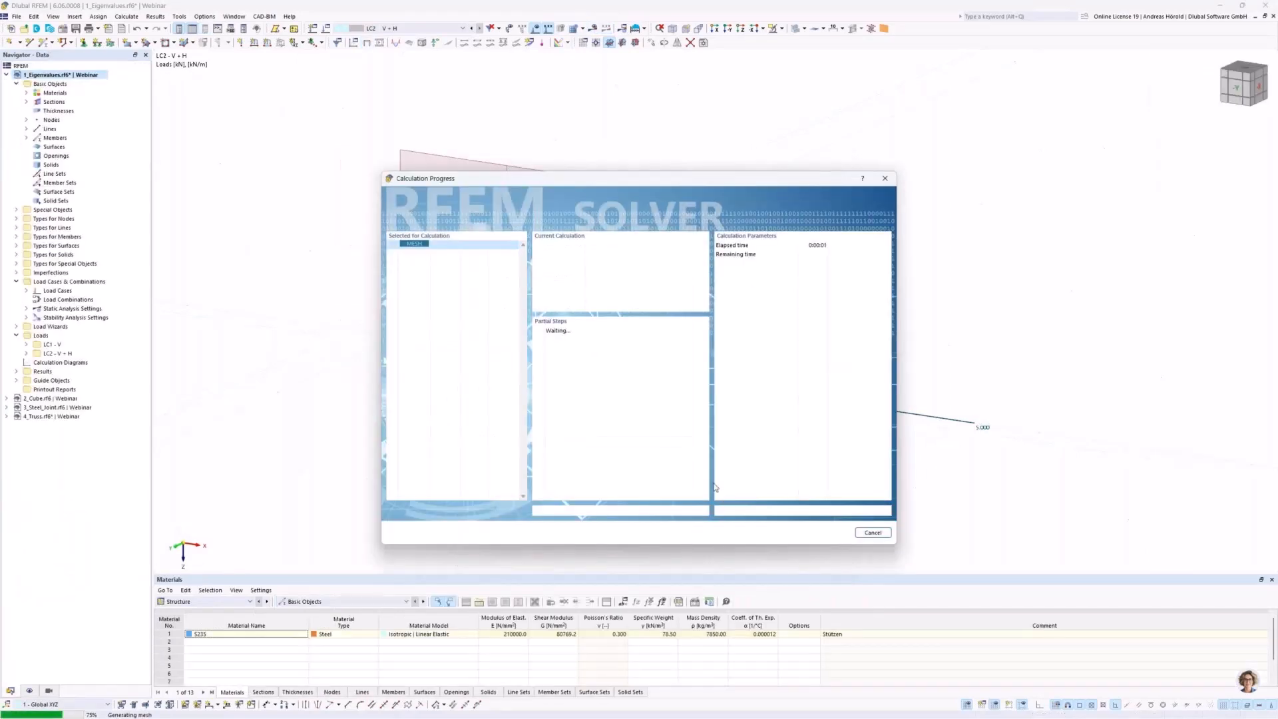
Calculate LC2 with 8 member divisions and browse its stability mode shapes up to no. 23.
{"action": "left_click", "coordinate": [593, 30]}
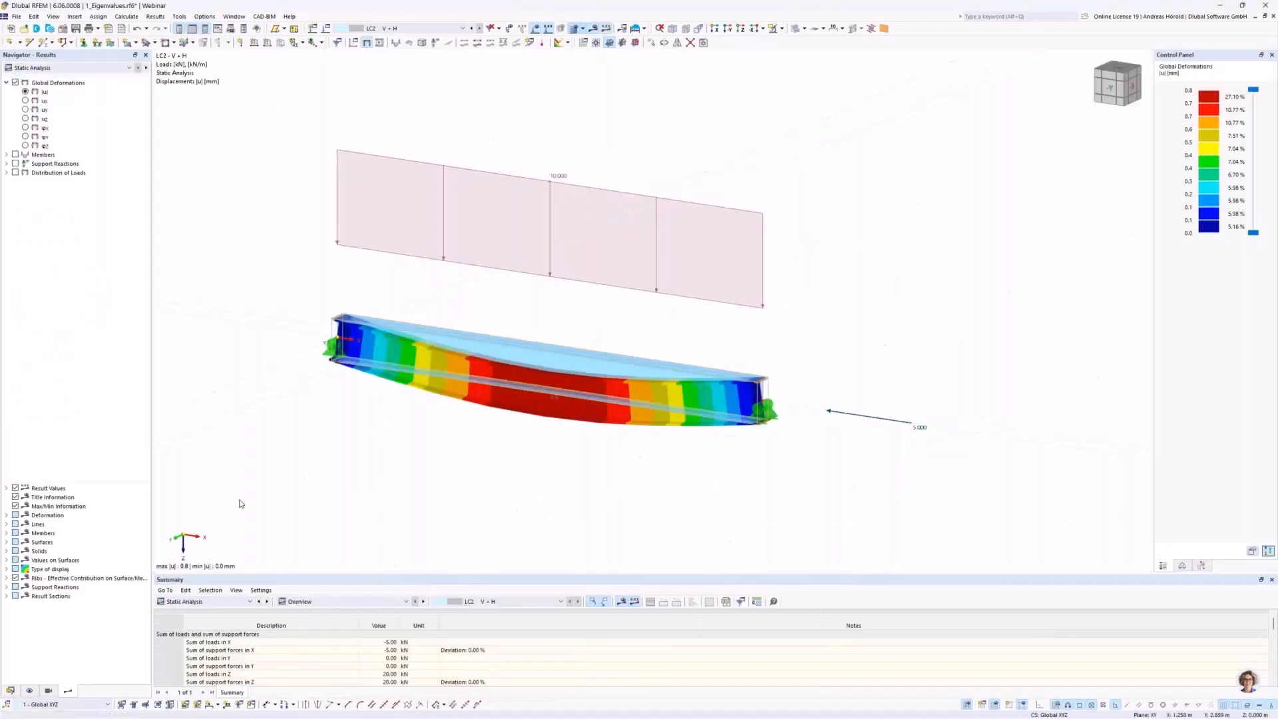
{"action": "left_click", "coordinate": [49, 70]}
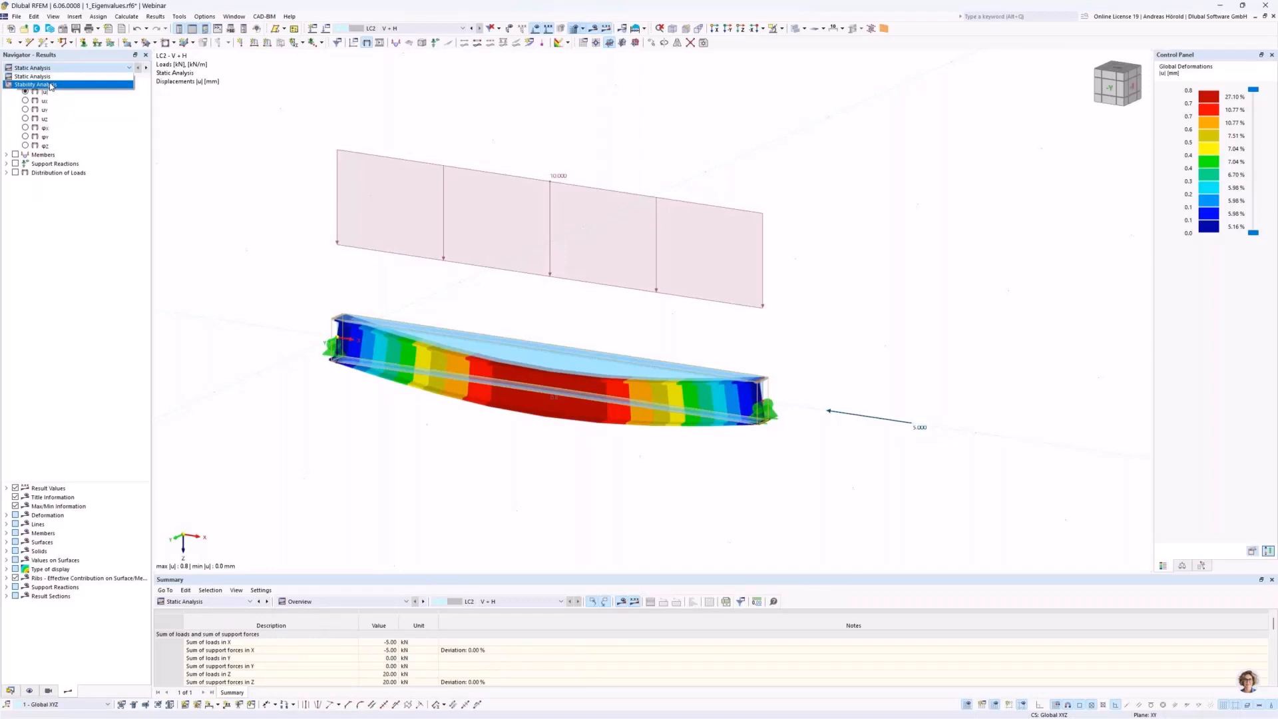
{"action": "left_click", "coordinate": [51, 85]}
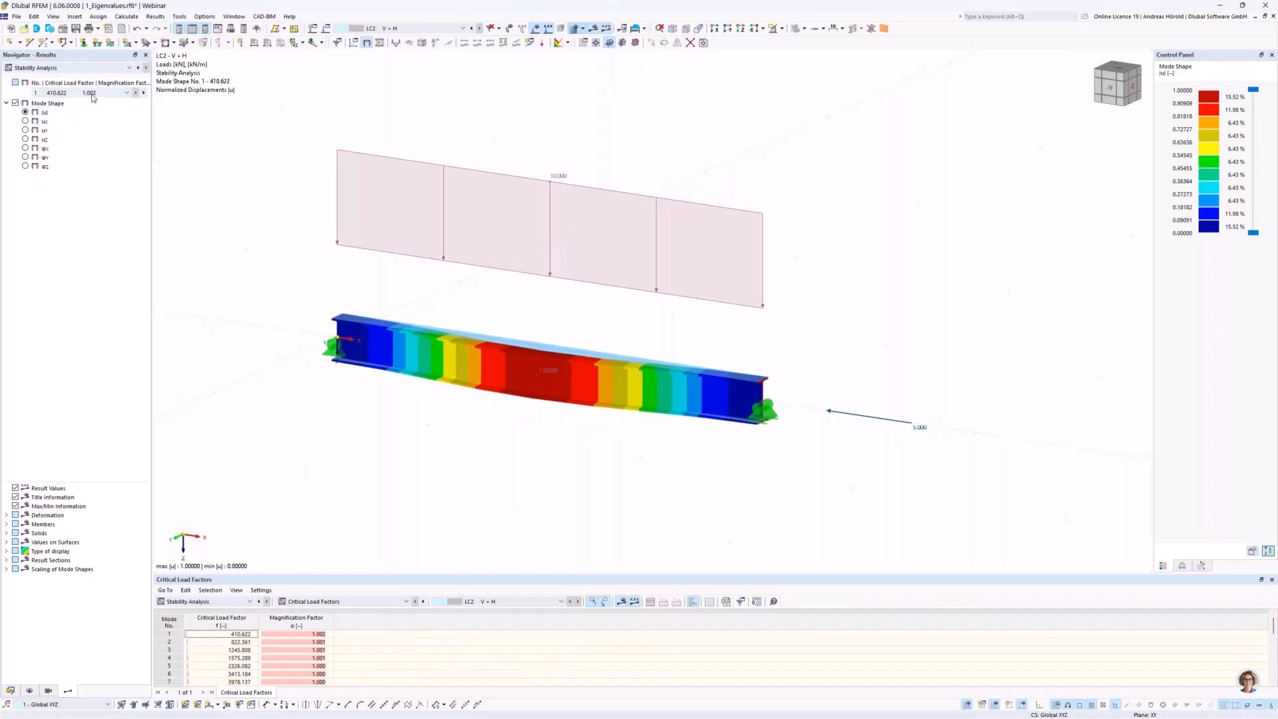
{"action": "scroll", "coordinate": [92, 96], "scroll_direction": "down", "scroll_amount": 6}
{"action": "scroll", "coordinate": [92, 95], "scroll_direction": "down", "scroll_amount": 7}
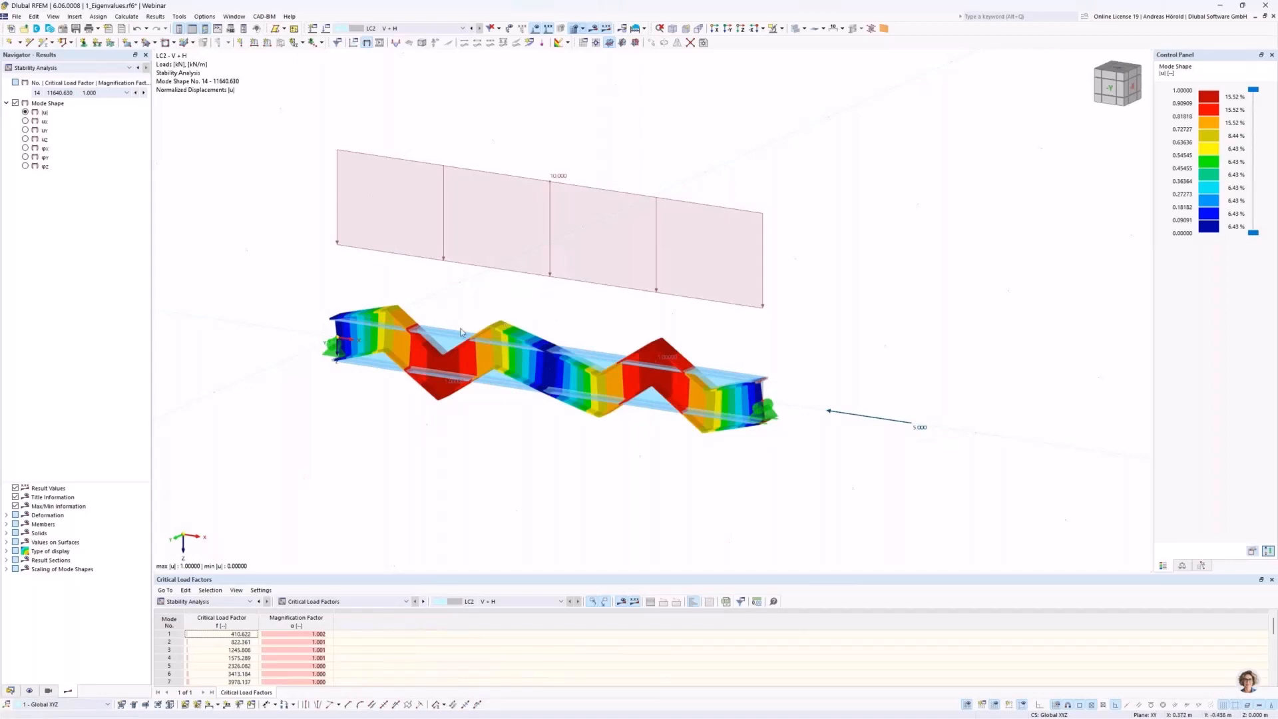
{"action": "scroll", "coordinate": [474, 318], "scroll_direction": "down", "scroll_amount": 2}
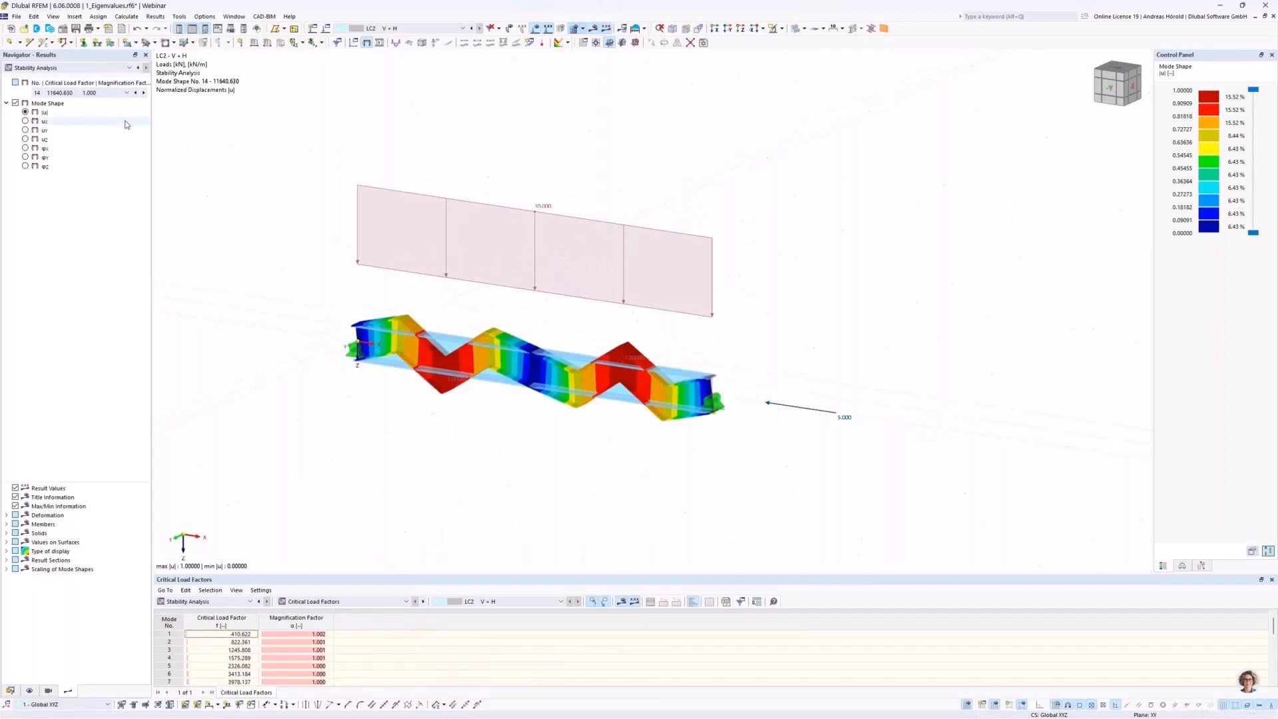
{"action": "scroll", "coordinate": [98, 95], "scroll_direction": "down", "scroll_amount": 9}
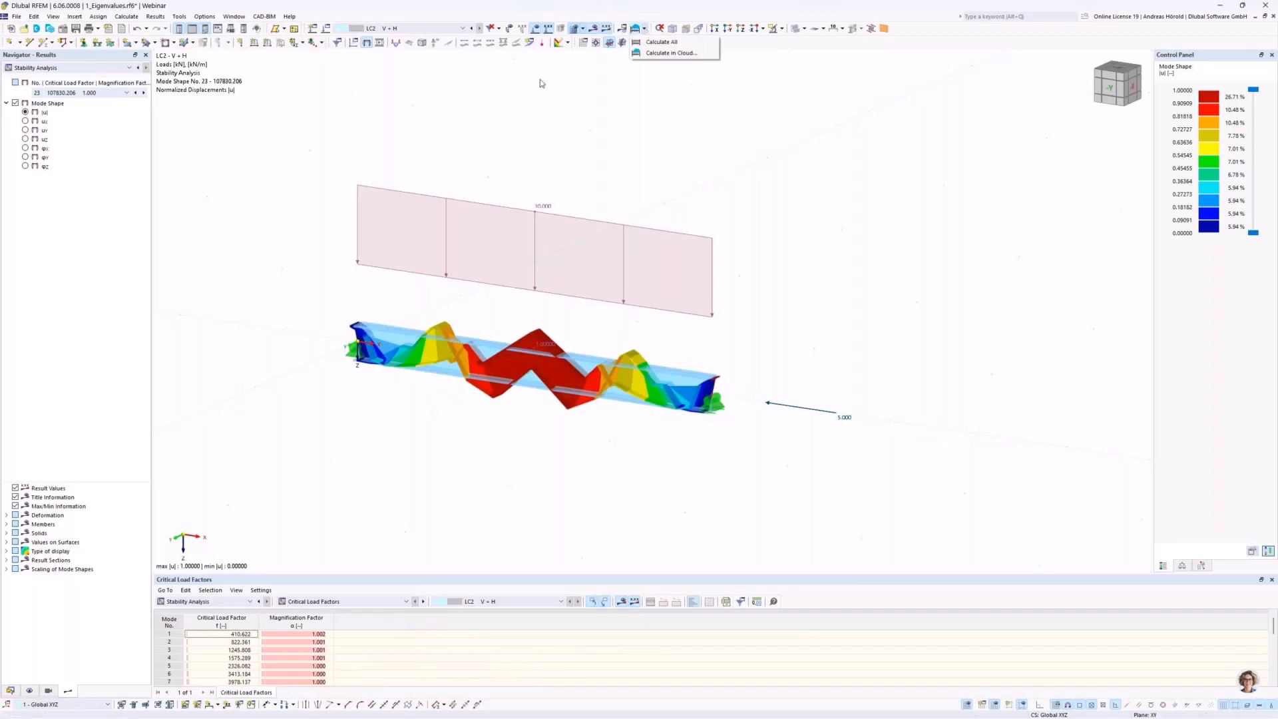
Set the minimum number of divisions for straight members to 24 and regenerate the mesh.
{"action": "left_click", "coordinate": [583, 29]}
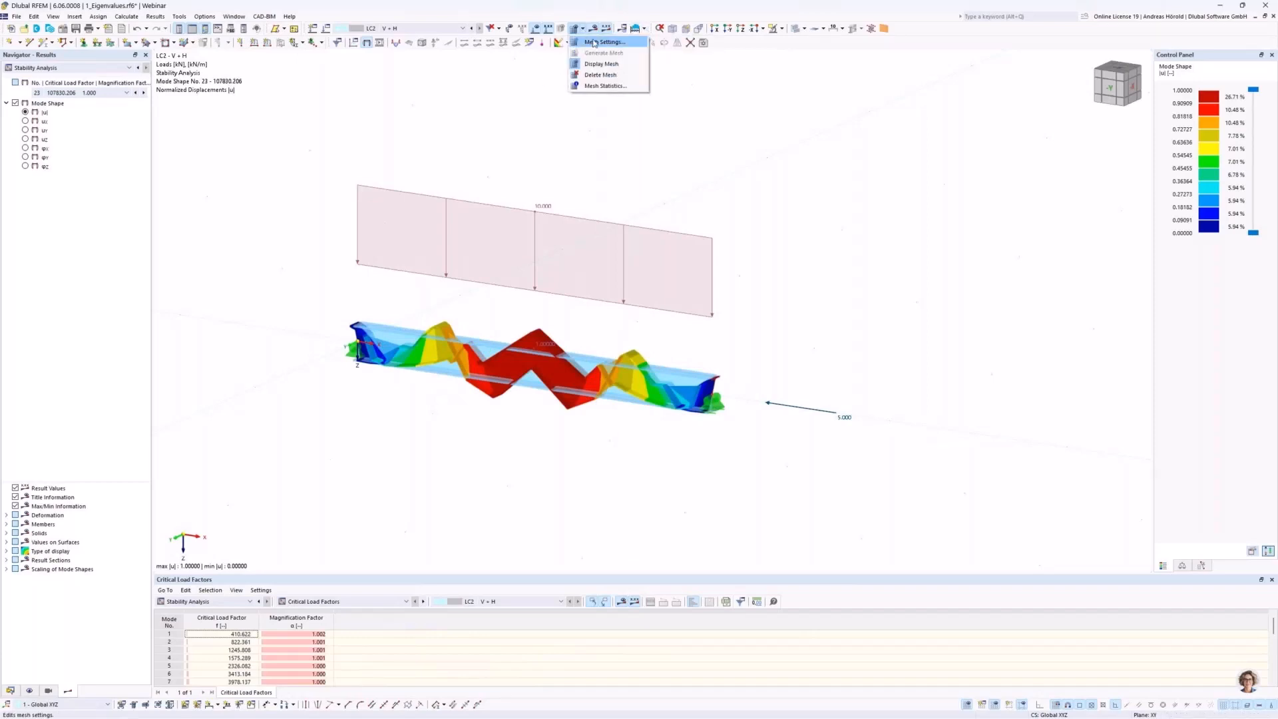
{"action": "left_click", "coordinate": [603, 42]}
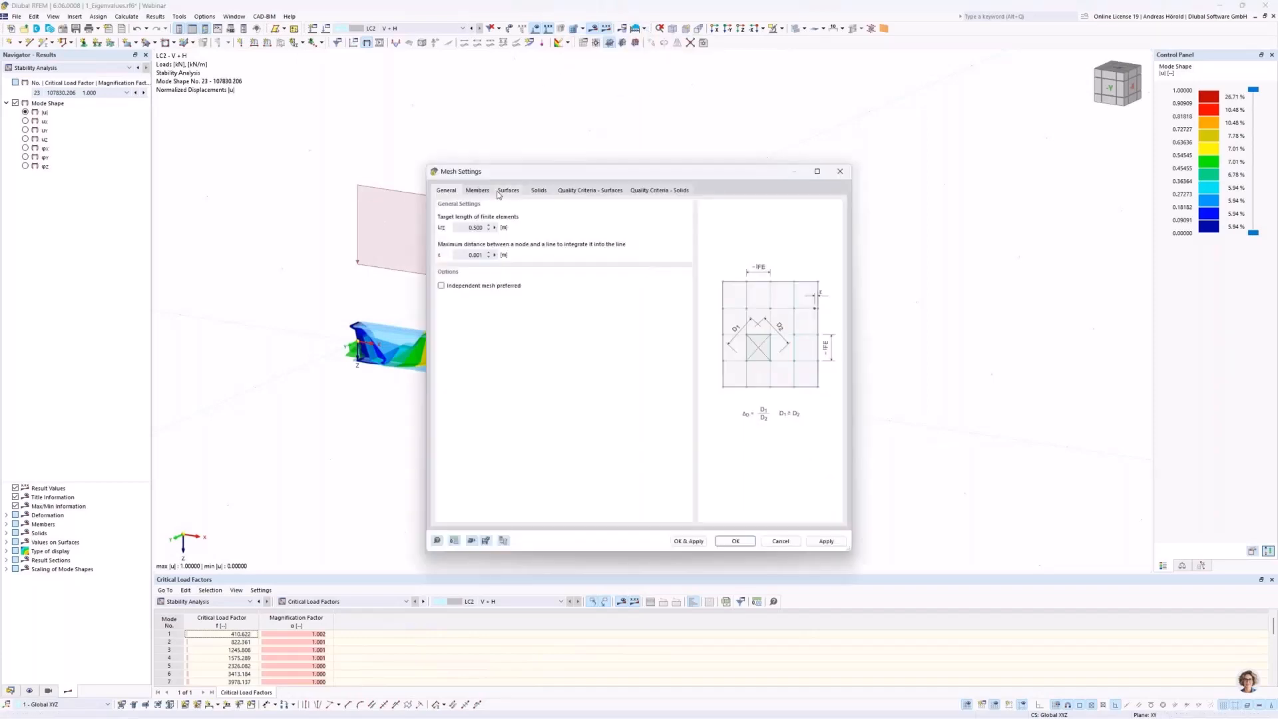
{"action": "left_click", "coordinate": [477, 191]}
{"action": "left_click", "coordinate": [458, 390]}
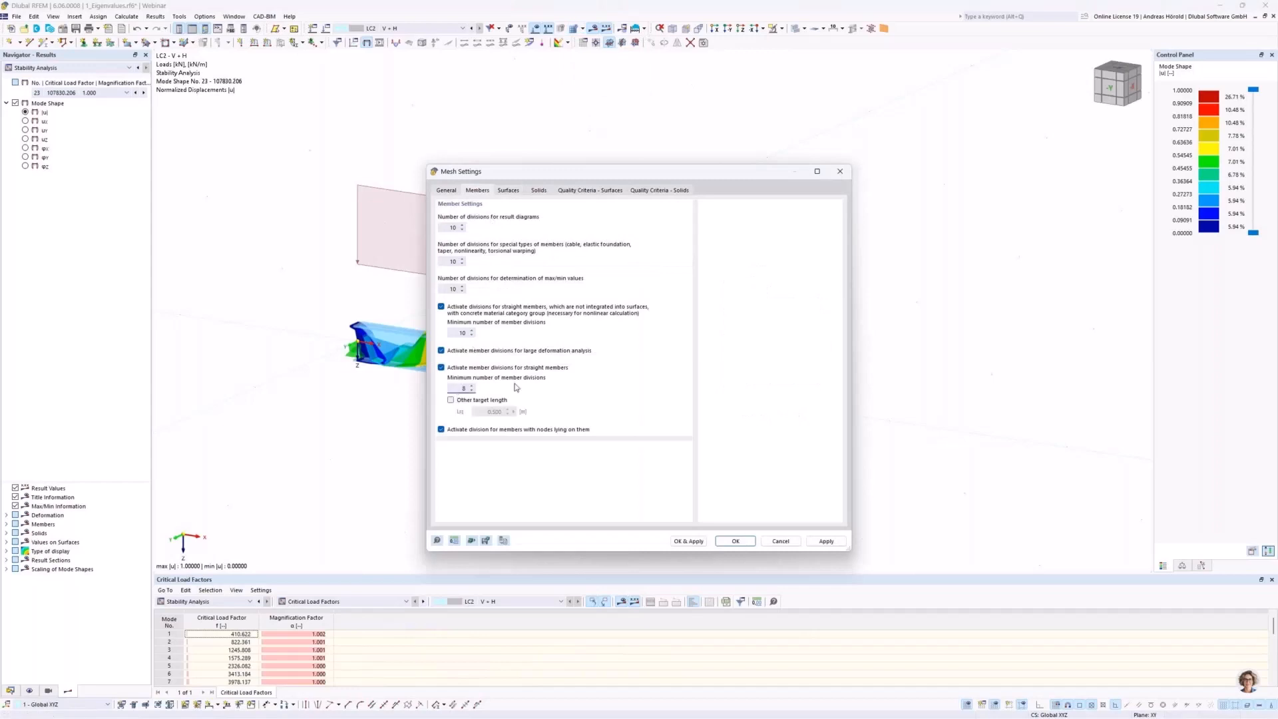
{"action": "type", "text": "21"}
{"action": "left_click", "coordinate": [680, 542]}
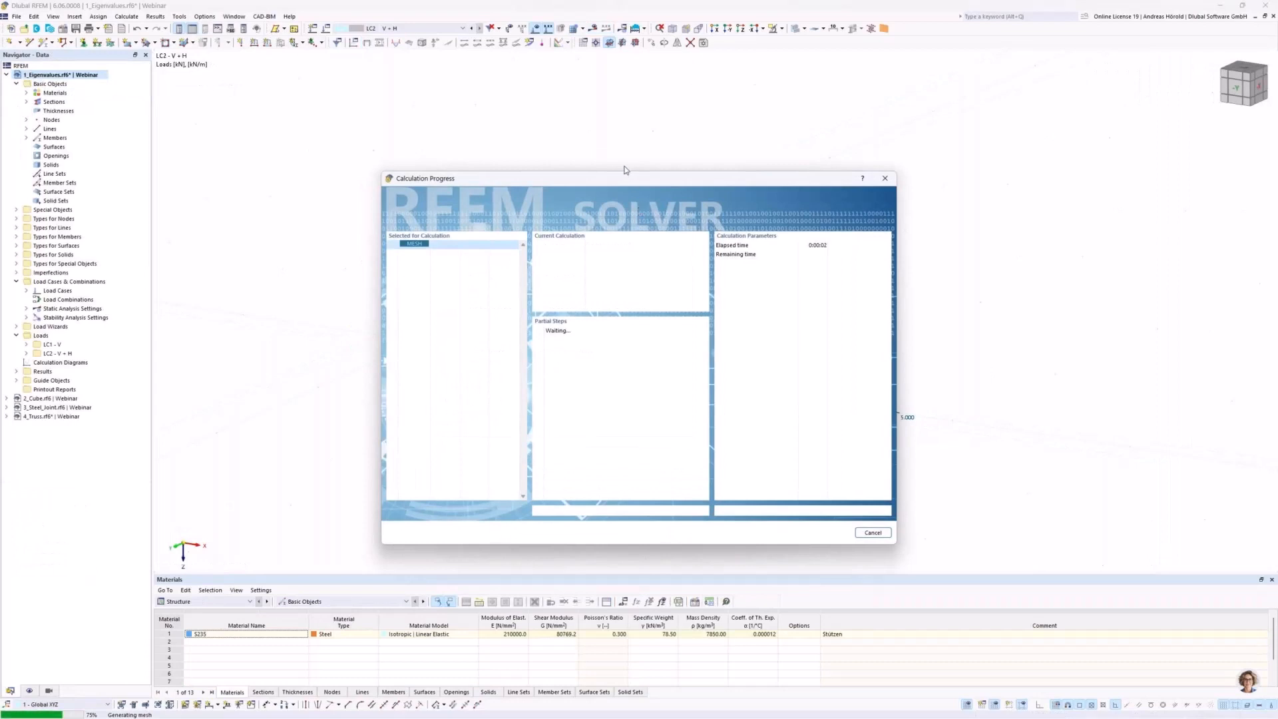
Calculate LC2 with the refined mesh and display mode shape 14 in the stability analysis results.
{"action": "left_click", "coordinate": [593, 29]}
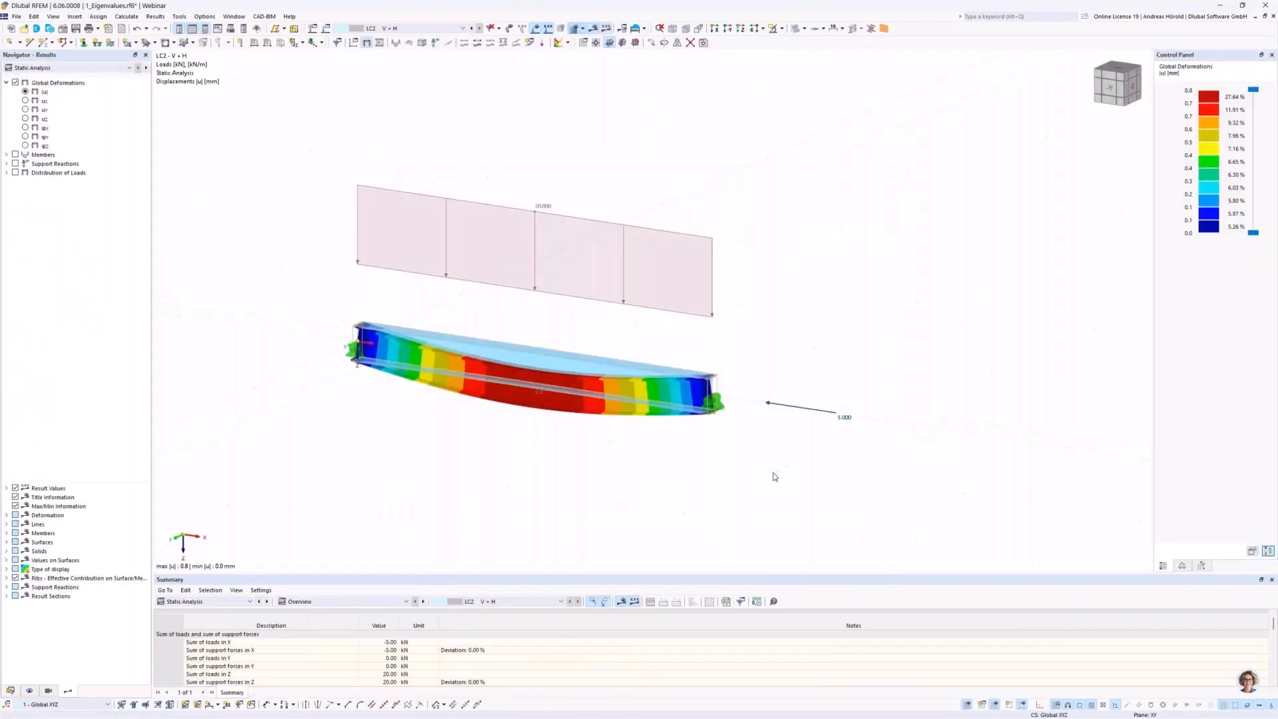
{"action": "left_click", "coordinate": [61, 68]}
{"action": "left_click", "coordinate": [74, 85]}
{"action": "scroll", "coordinate": [84, 93], "scroll_direction": "down", "scroll_amount": 13}
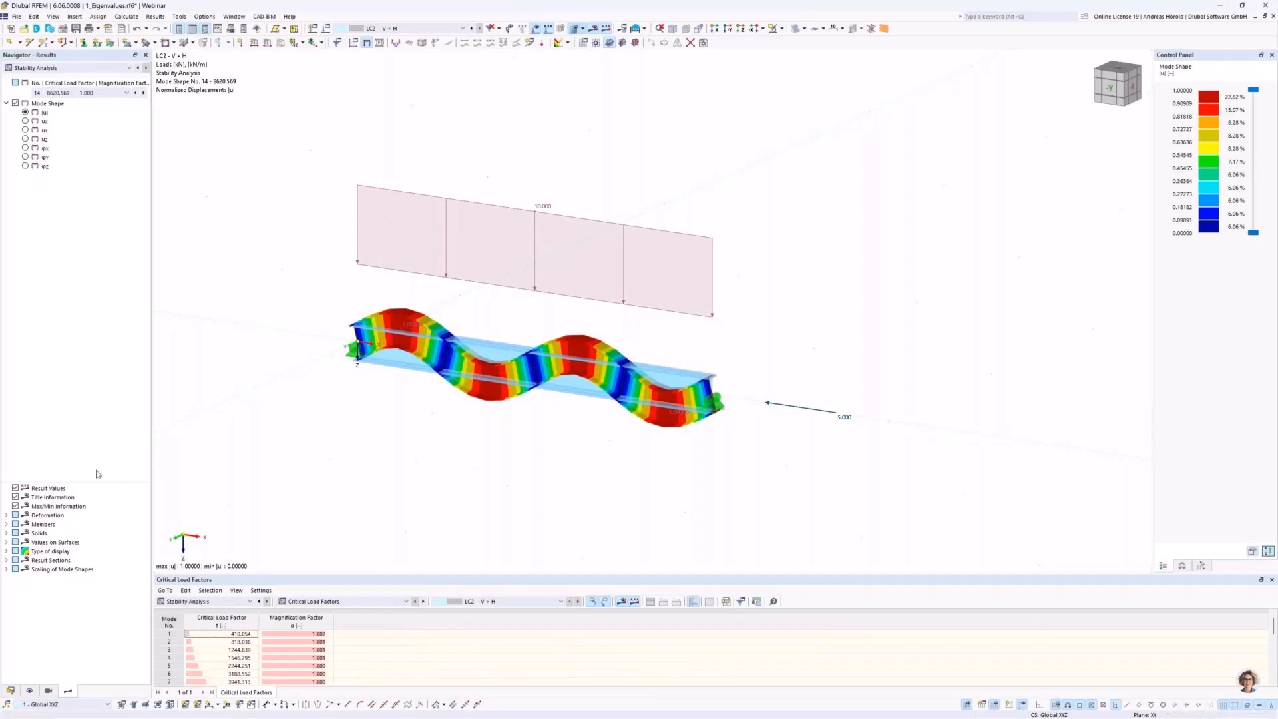
Switch to the 2_Cube model and set an XZ work plane with its origin at the cube's upper front corner.
{"action": "left_click", "coordinate": [11, 690]}
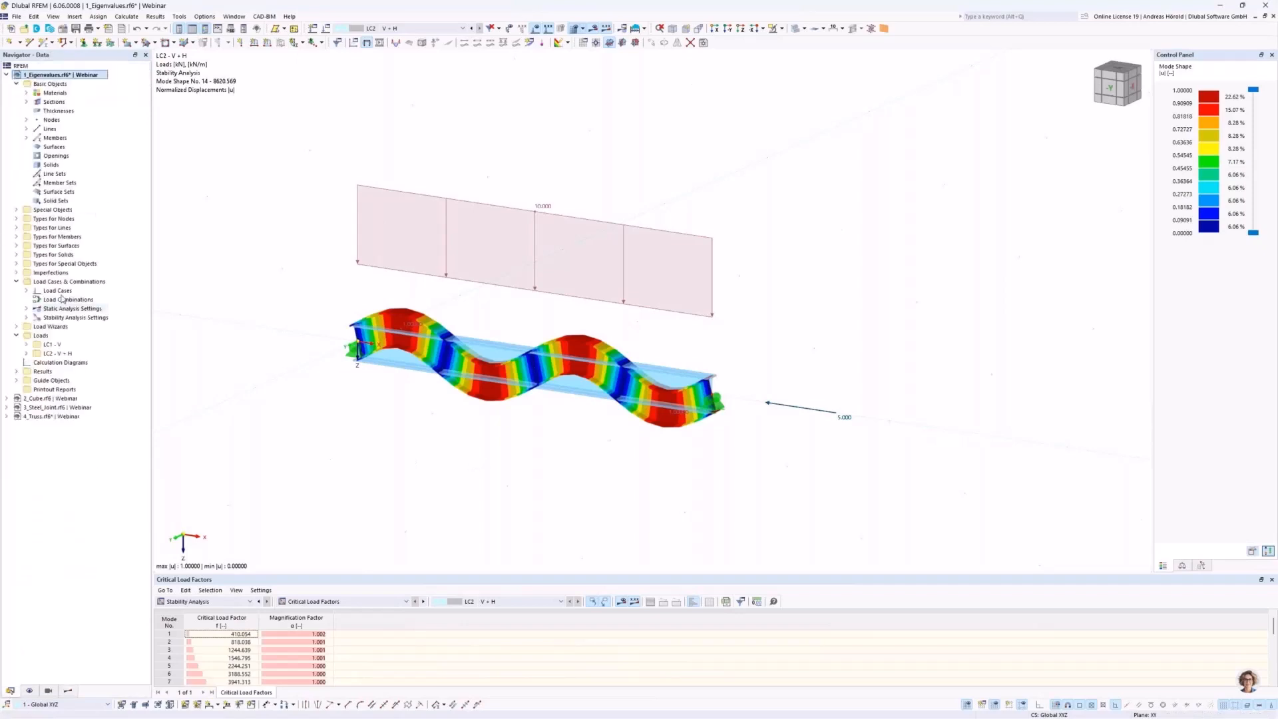
{"action": "left_click", "coordinate": [62, 399]}
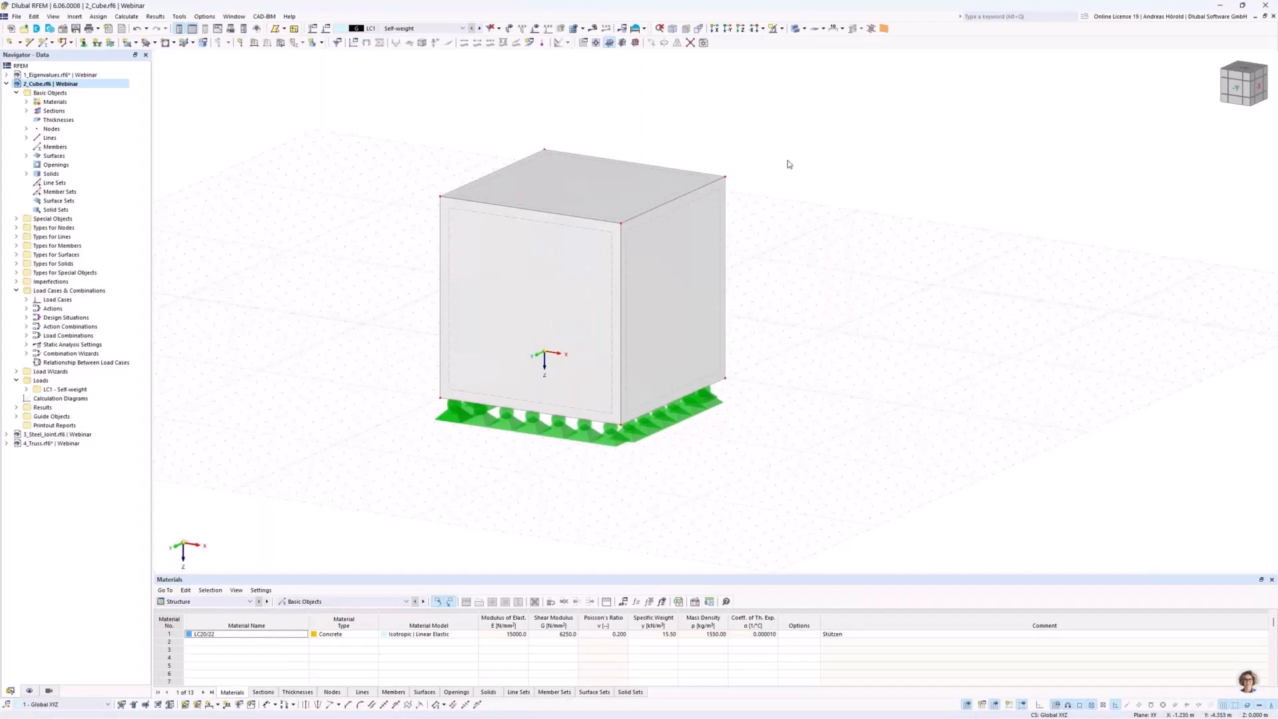
{"action": "left_click", "coordinate": [636, 43]}
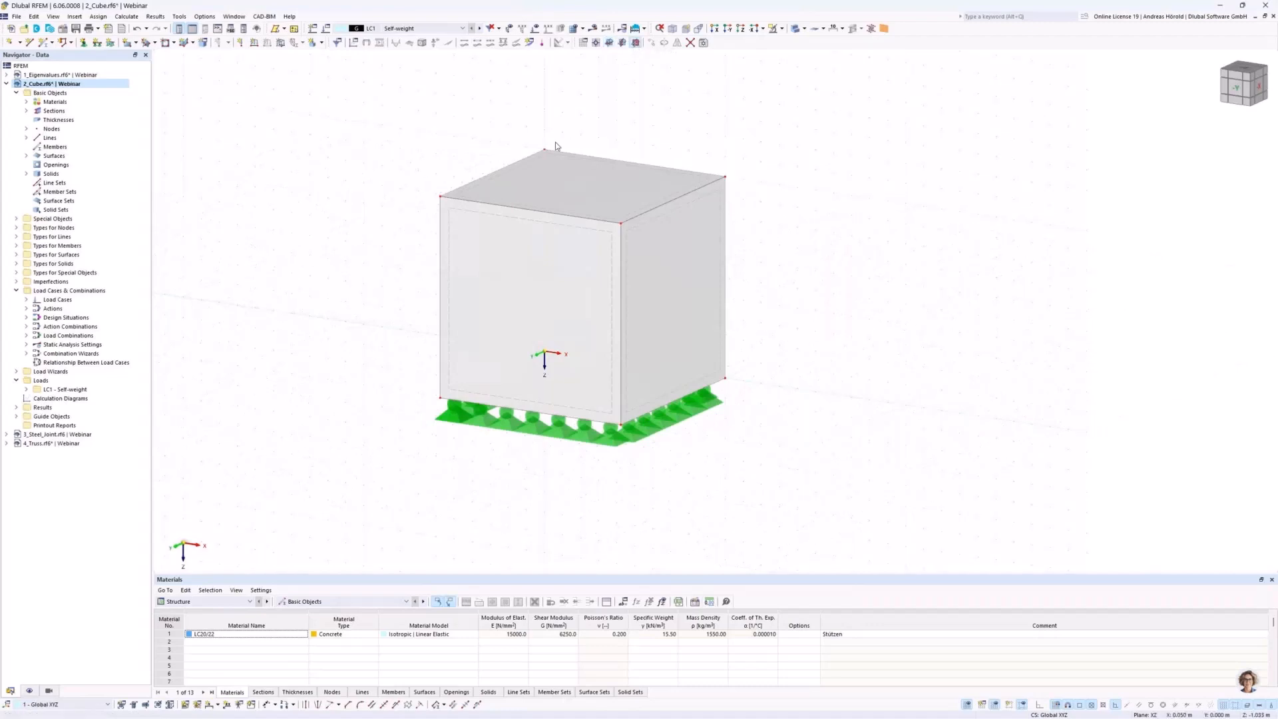
{"action": "left_click", "coordinate": [595, 45]}
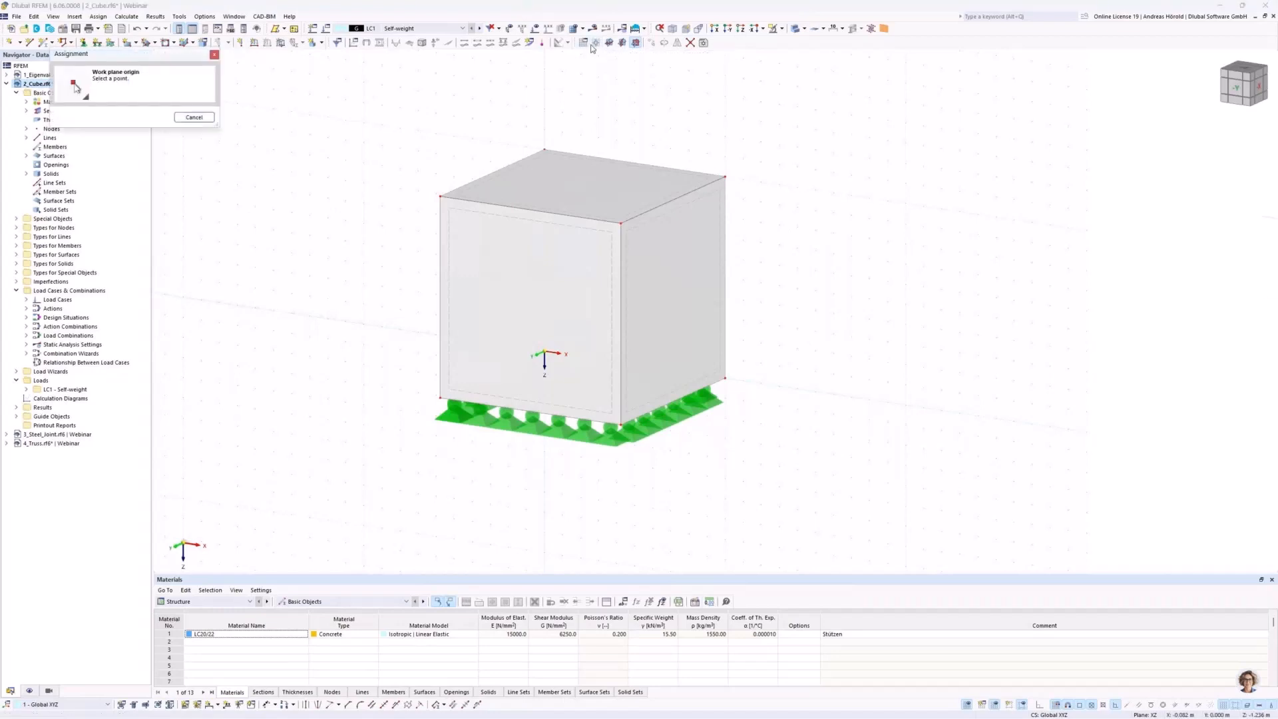
{"action": "left_click", "coordinate": [440, 196]}
{"action": "middle_click_drag", "start_coordinate": [825, 276], "coordinate": [856, 277], "text": "ctrl"}
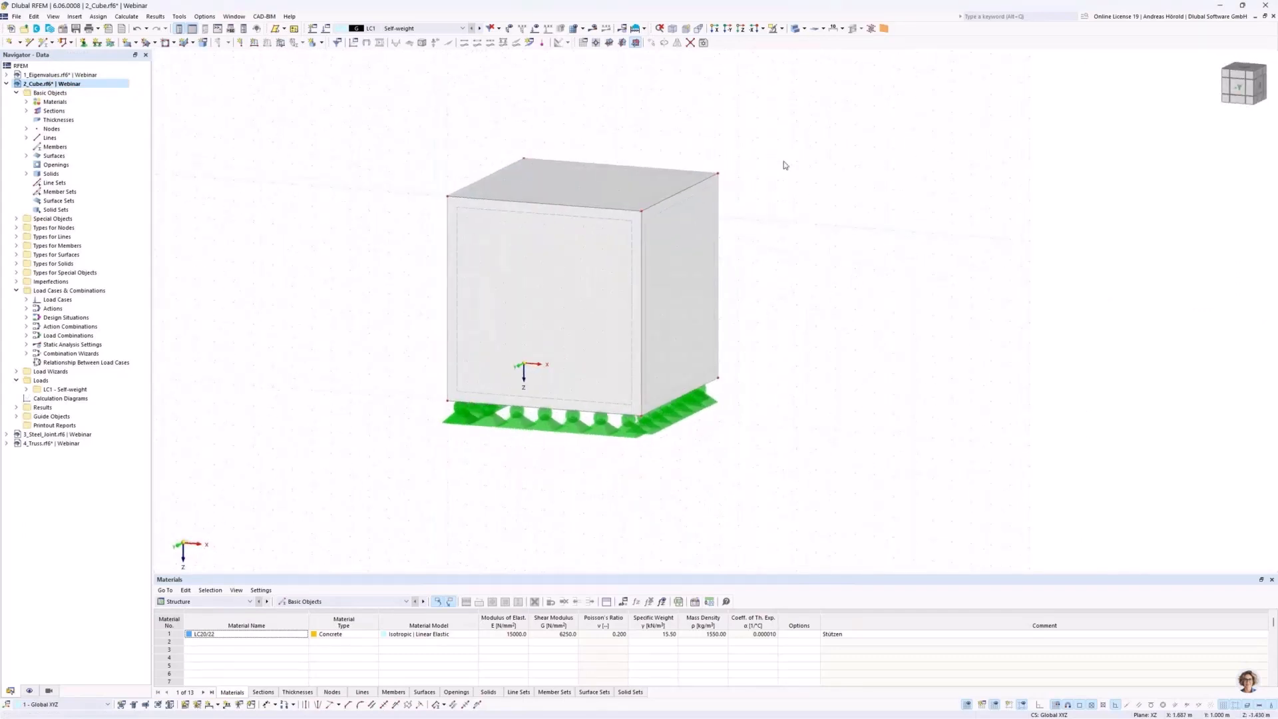
Create a rectangular opening about 0.2 m by 0.2 m in the lower right area of the cube's front face.
{"action": "left_click", "coordinate": [728, 30]}
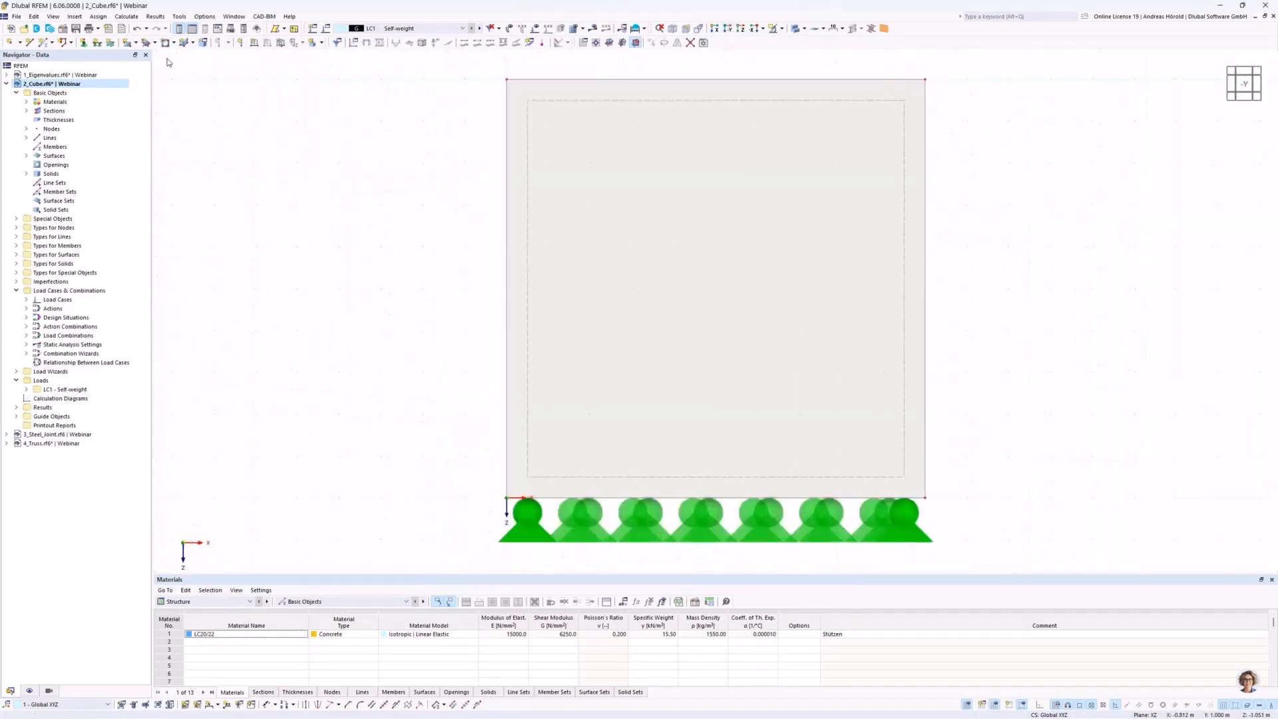
{"action": "left_click", "coordinate": [174, 42]}
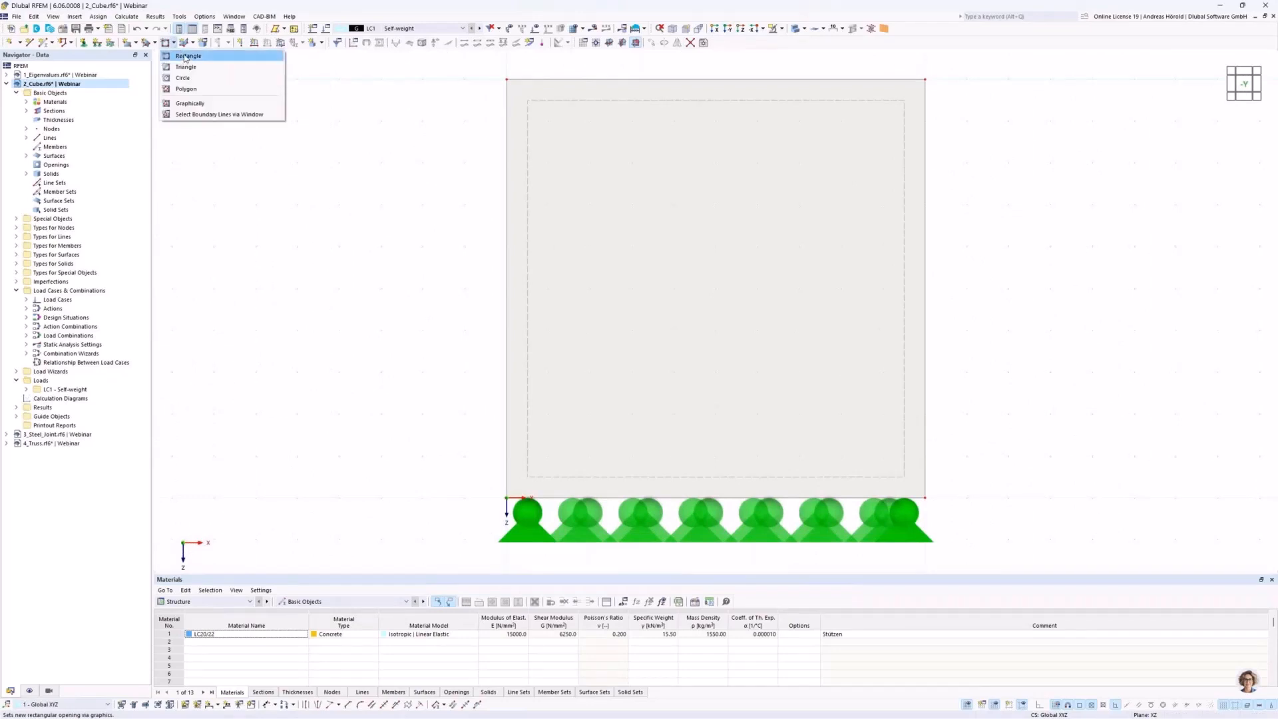
{"action": "left_click", "coordinate": [186, 57]}
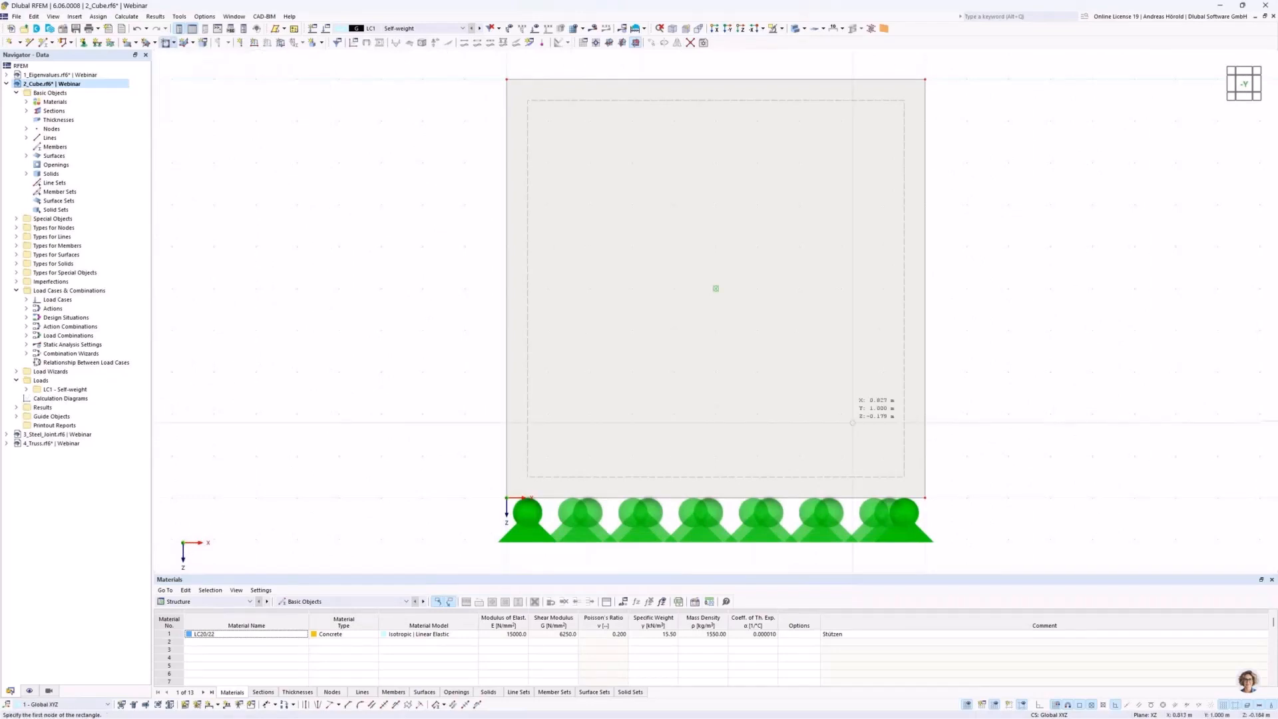
{"action": "left_click", "coordinate": [841, 414]}
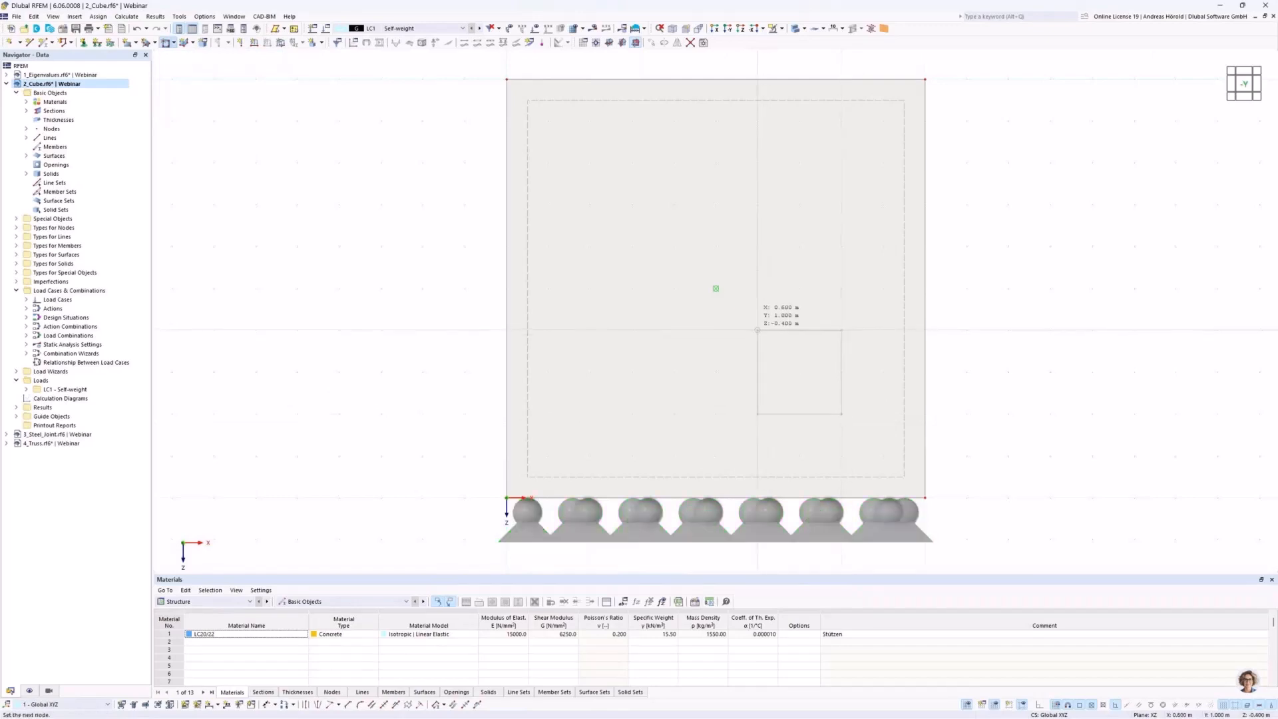
{"action": "left_click", "coordinate": [758, 330]}
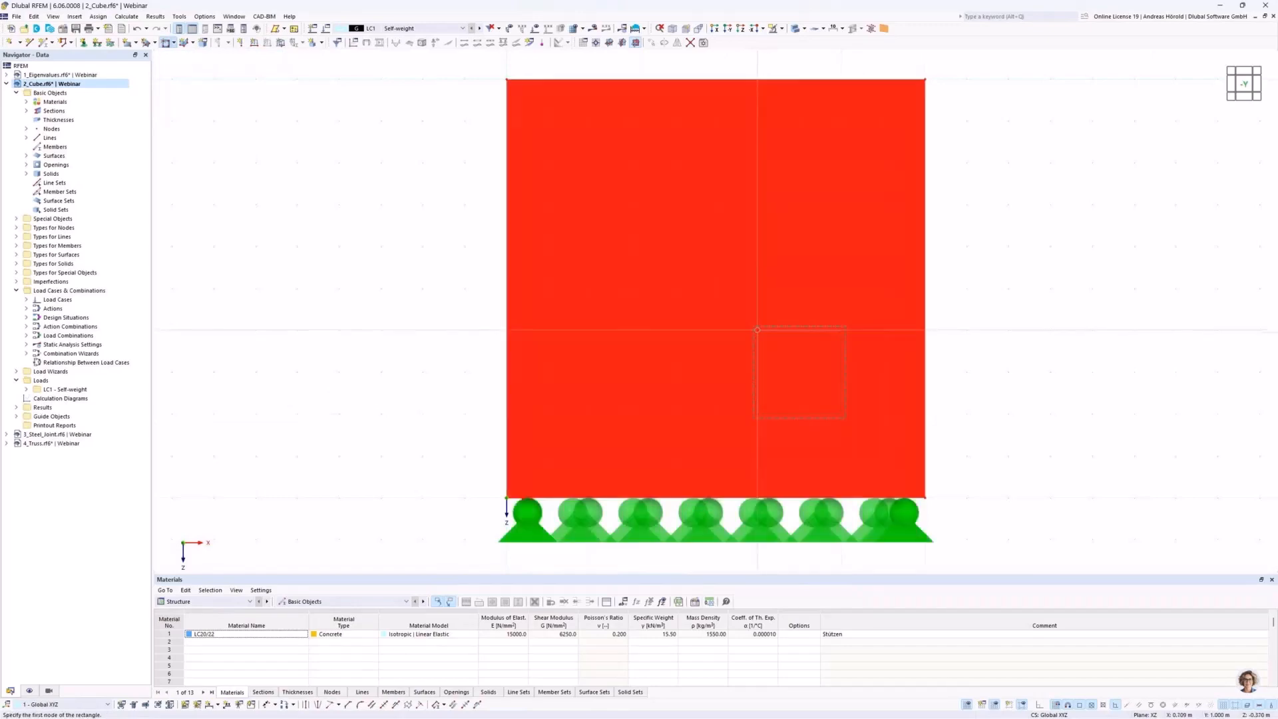
{"action": "mouse_move", "coordinate": [1029, 402]}
{"action": "middle_mouse_down", "text": "ctrl"}
{"action": "mouse_move", "coordinate": [1001, 432]}
{"action": "mouse_move", "coordinate": [1016, 408]}
{"action": "middle_mouse_up", "text": "ctrl"}
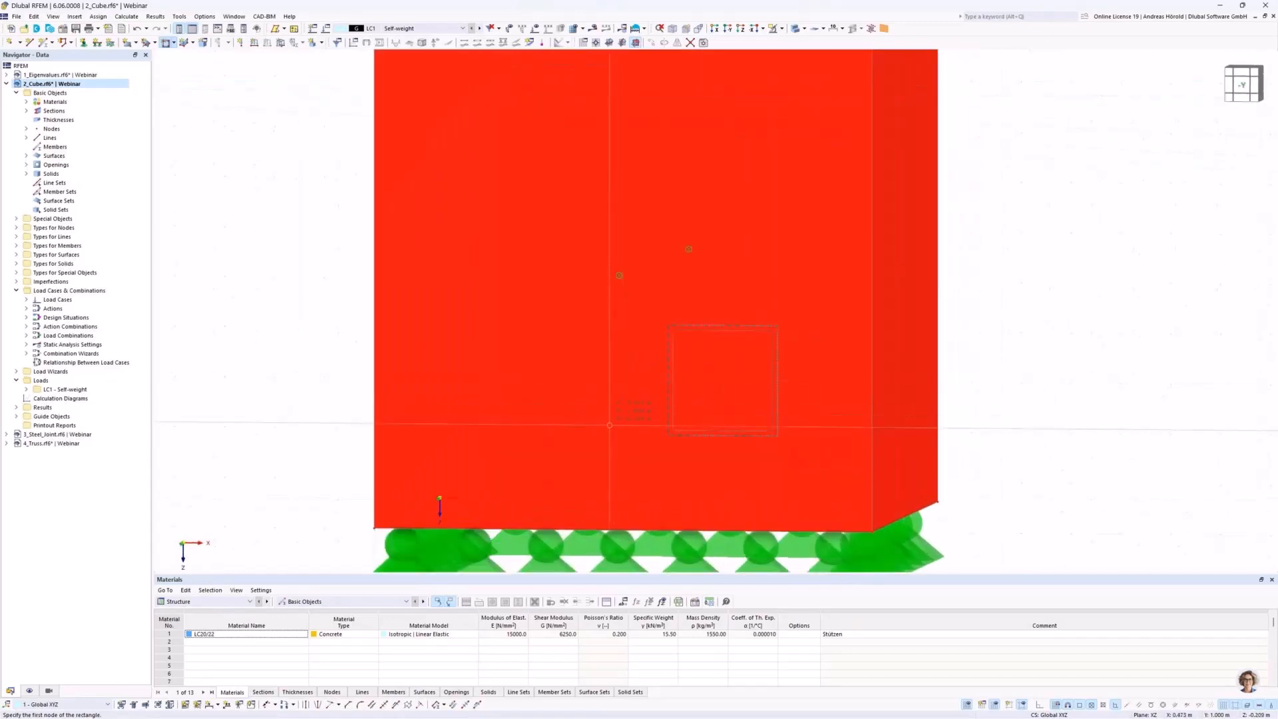
{"action": "key", "text": "Escape"}
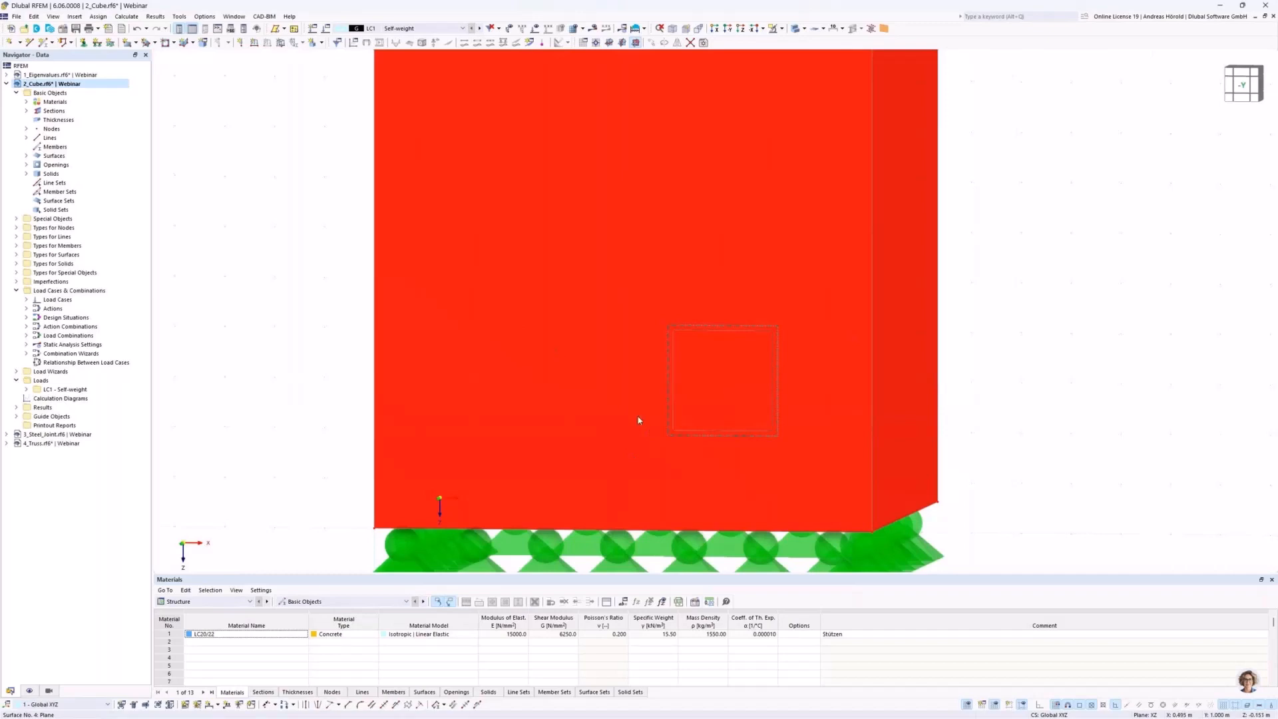
{"action": "left_click_drag", "start_coordinate": [635, 445], "coordinate": [824, 417]}
{"action": "scroll", "coordinate": [822, 424], "scroll_direction": "down", "scroll_amount": 4}
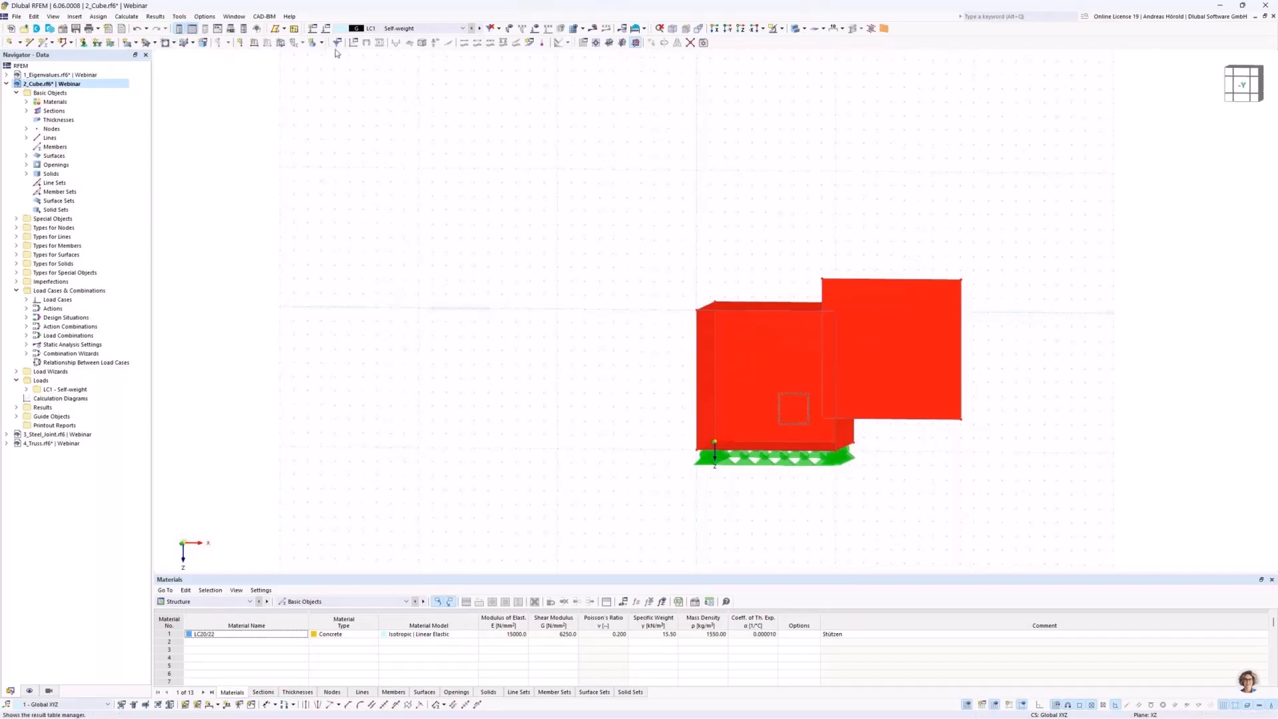
{"action": "left_click", "coordinate": [136, 29]}
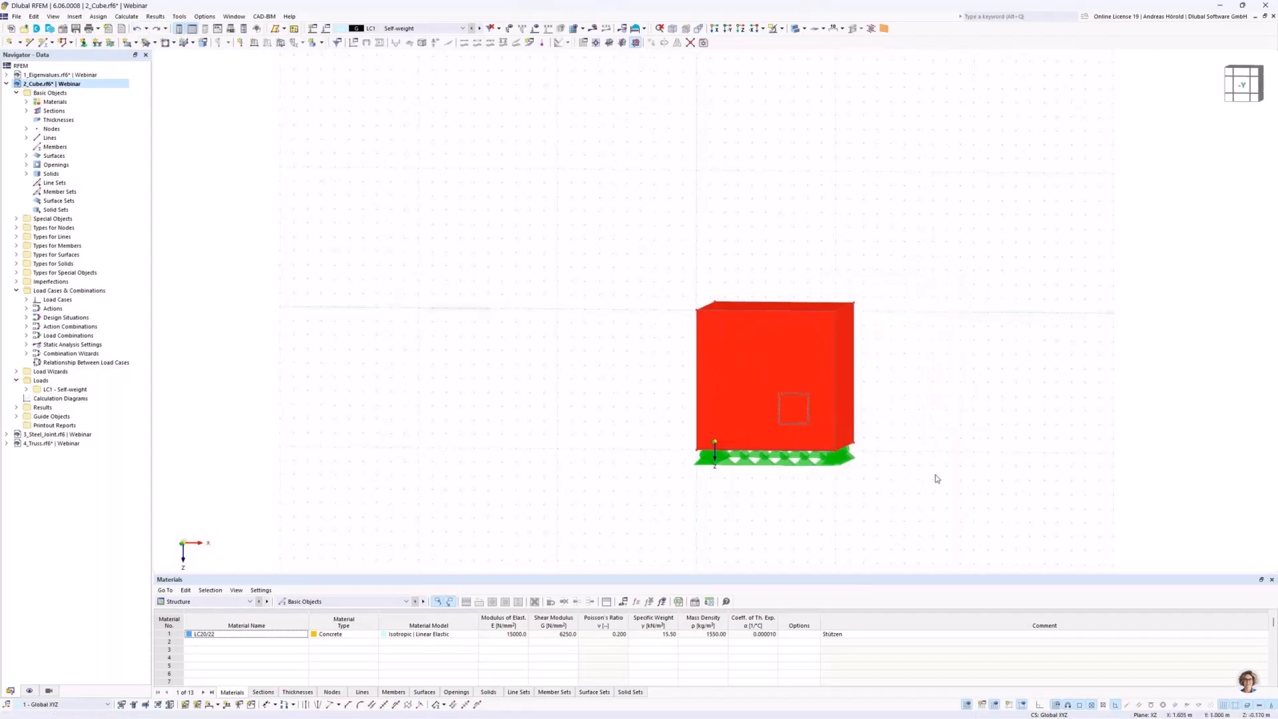
Deactivate drag and drop for objects in the model view.
{"action": "right_click", "coordinate": [905, 389]}
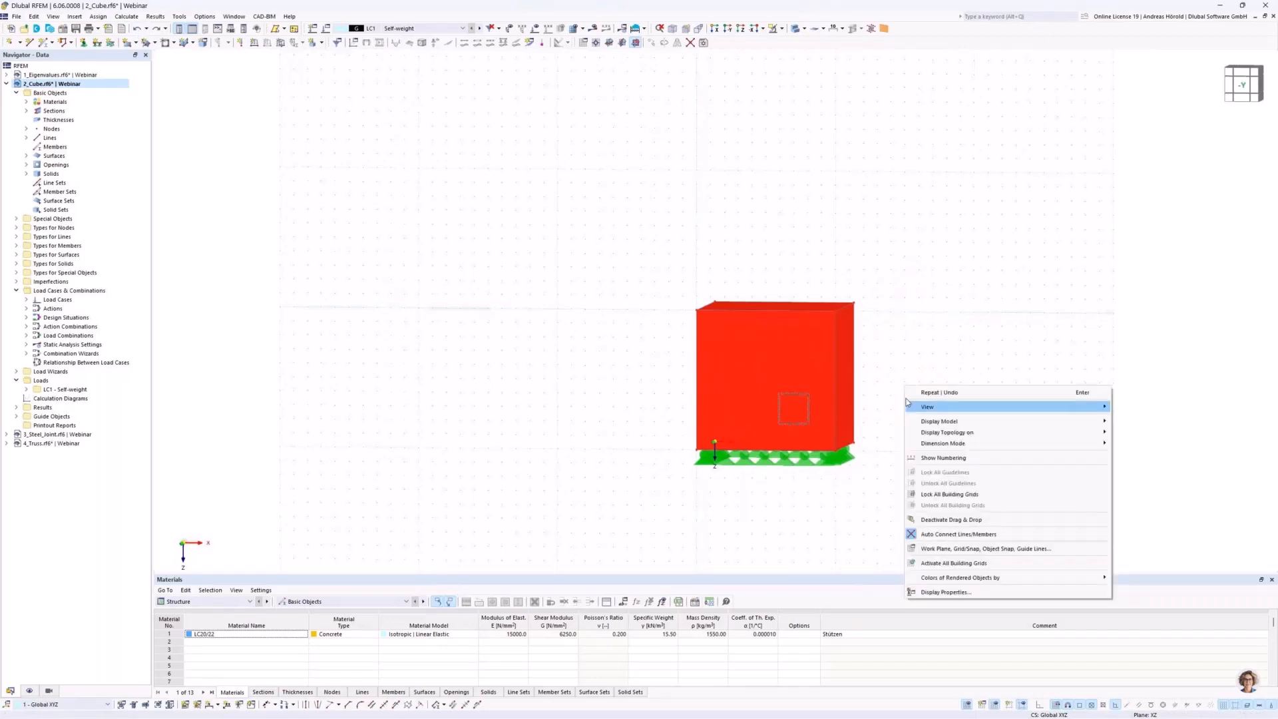
{"action": "left_click", "coordinate": [910, 519]}
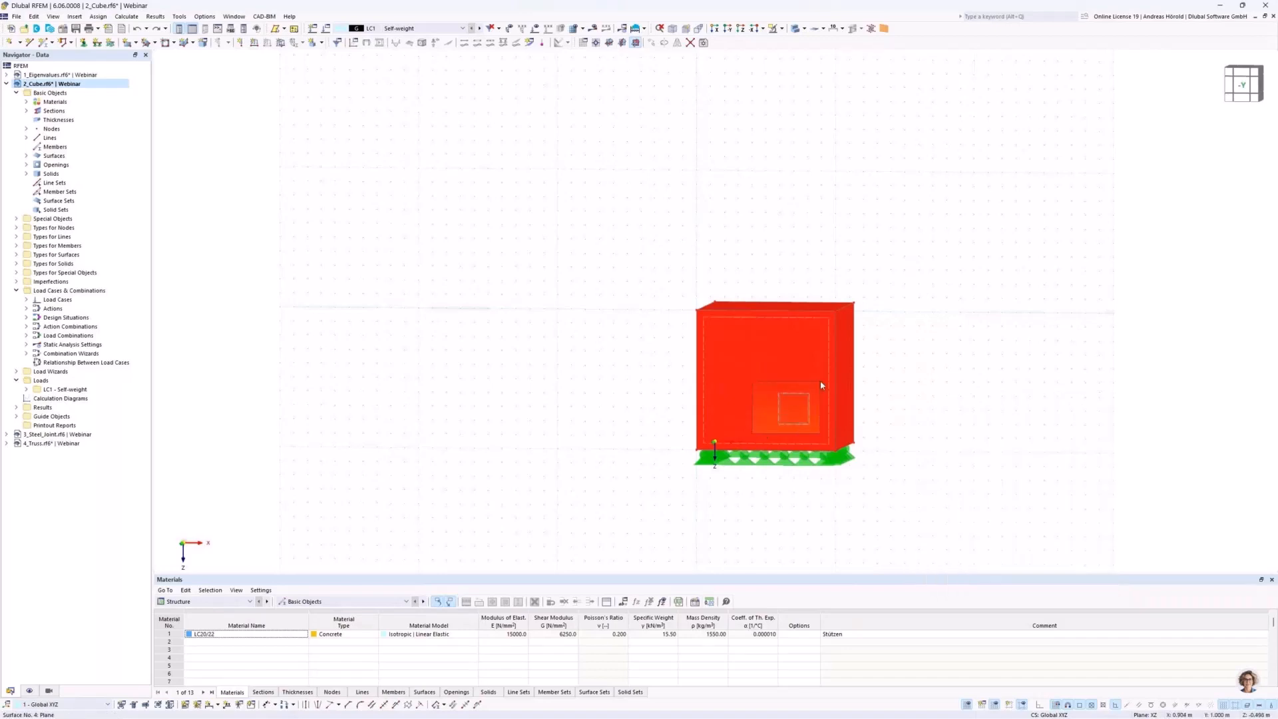
{"action": "right_click", "coordinate": [913, 410]}
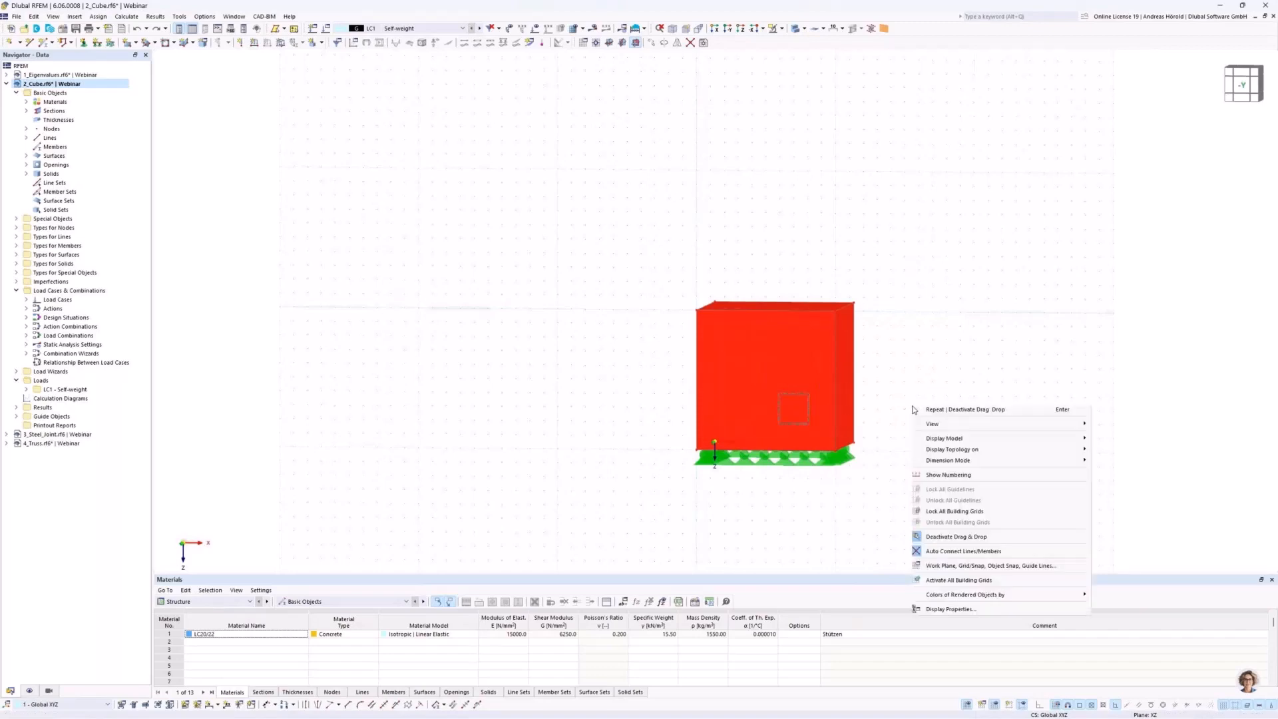
{"action": "left_click", "coordinate": [918, 541]}
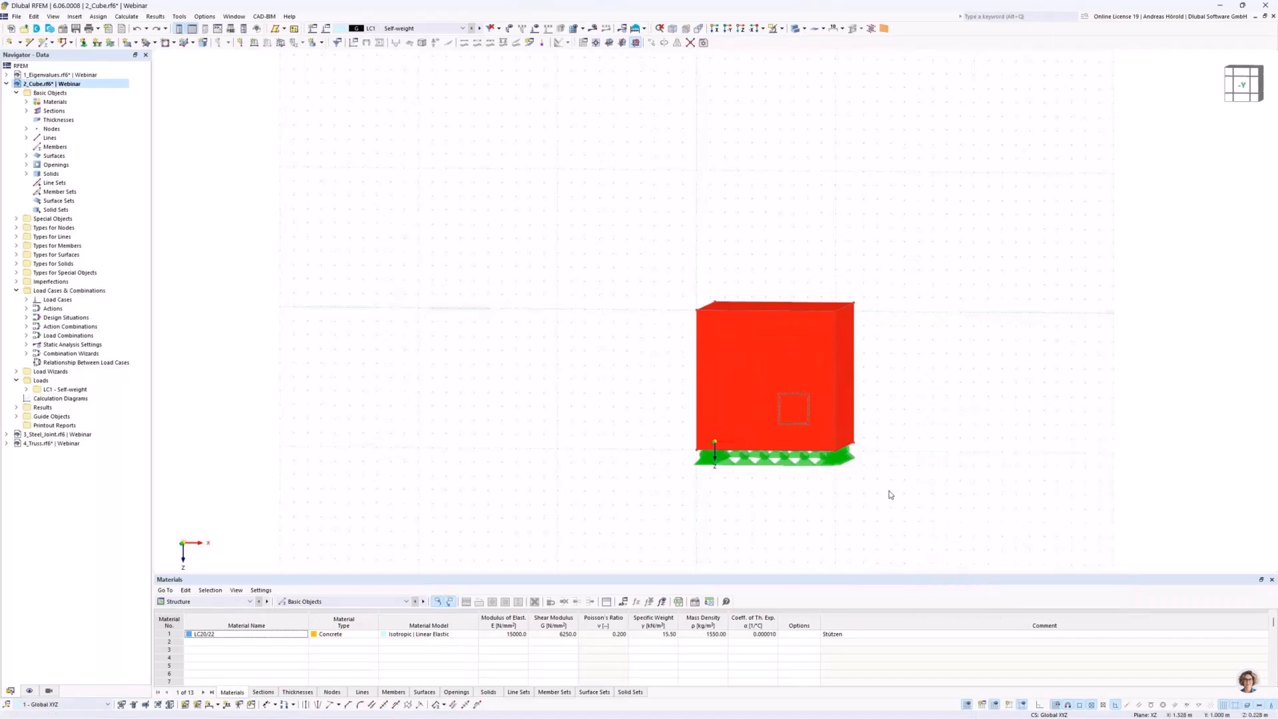
Select the rectangular opening and set up one copy of it with a displacement vector of -1.000 m in Y.
{"action": "scroll", "coordinate": [848, 439], "scroll_direction": "up", "scroll_amount": 3}
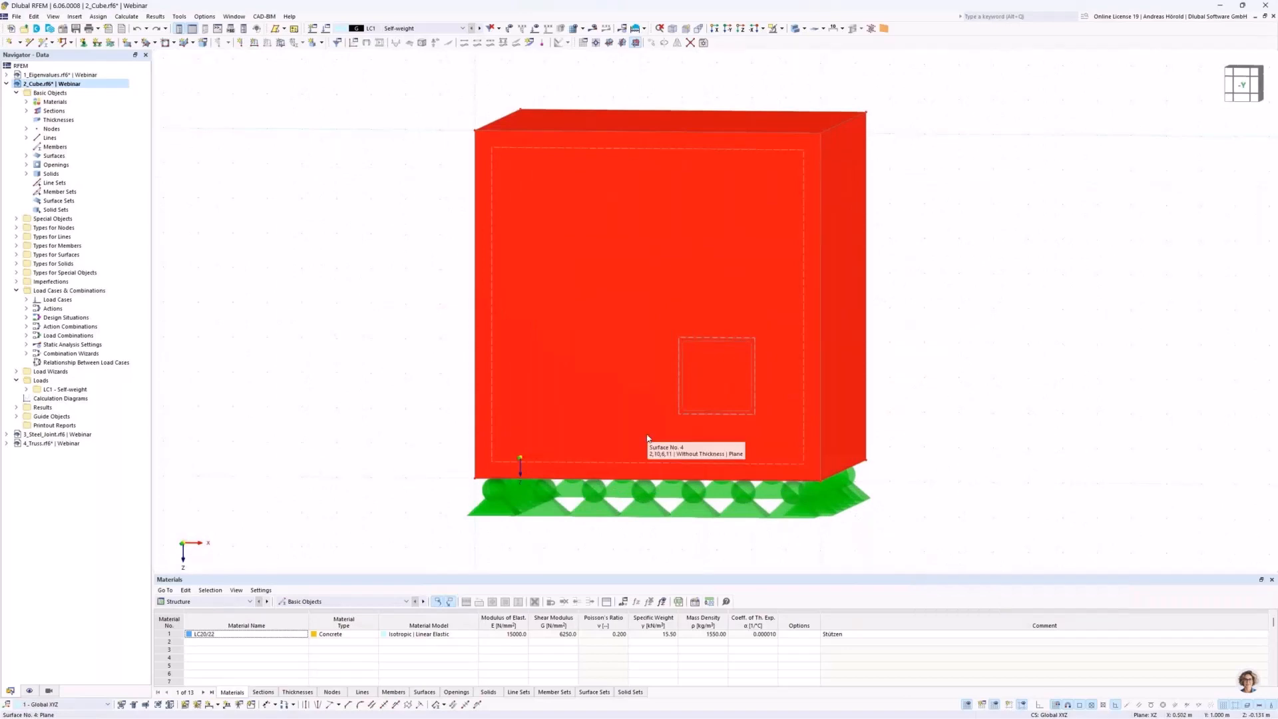
{"action": "left_click_drag", "start_coordinate": [647, 435], "coordinate": [772, 325]}
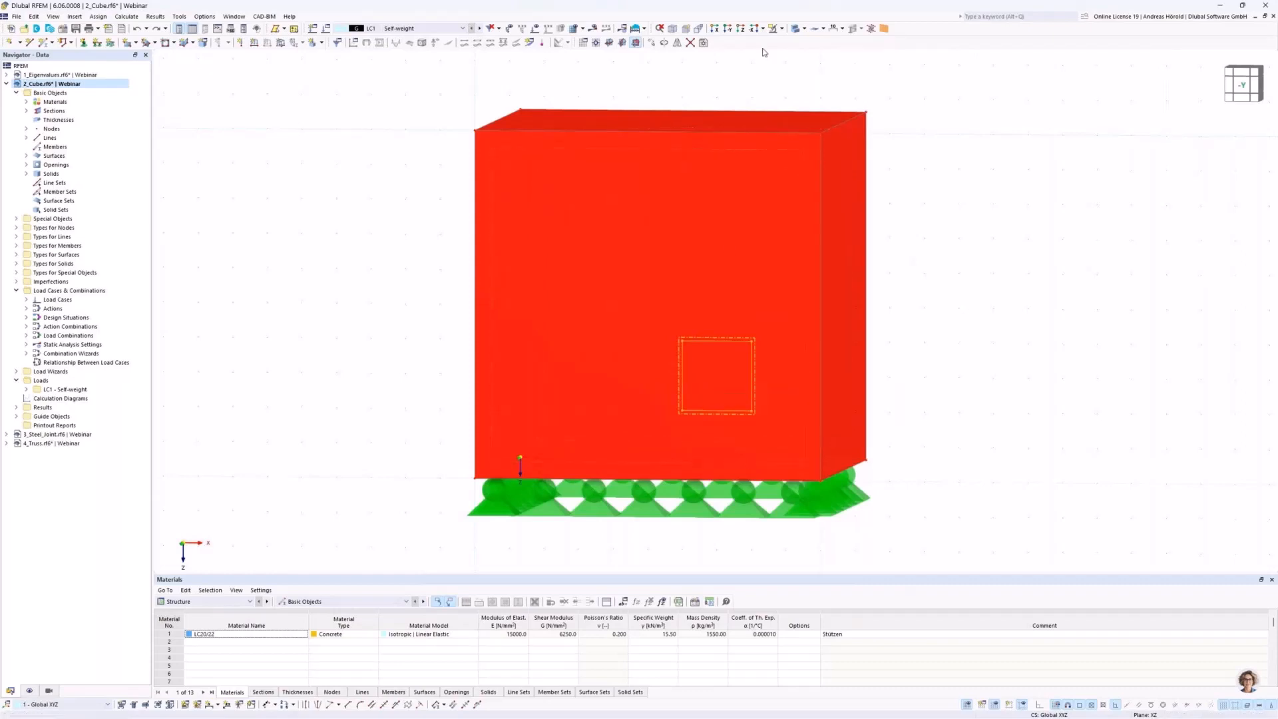
{"action": "left_click", "coordinate": [652, 42]}
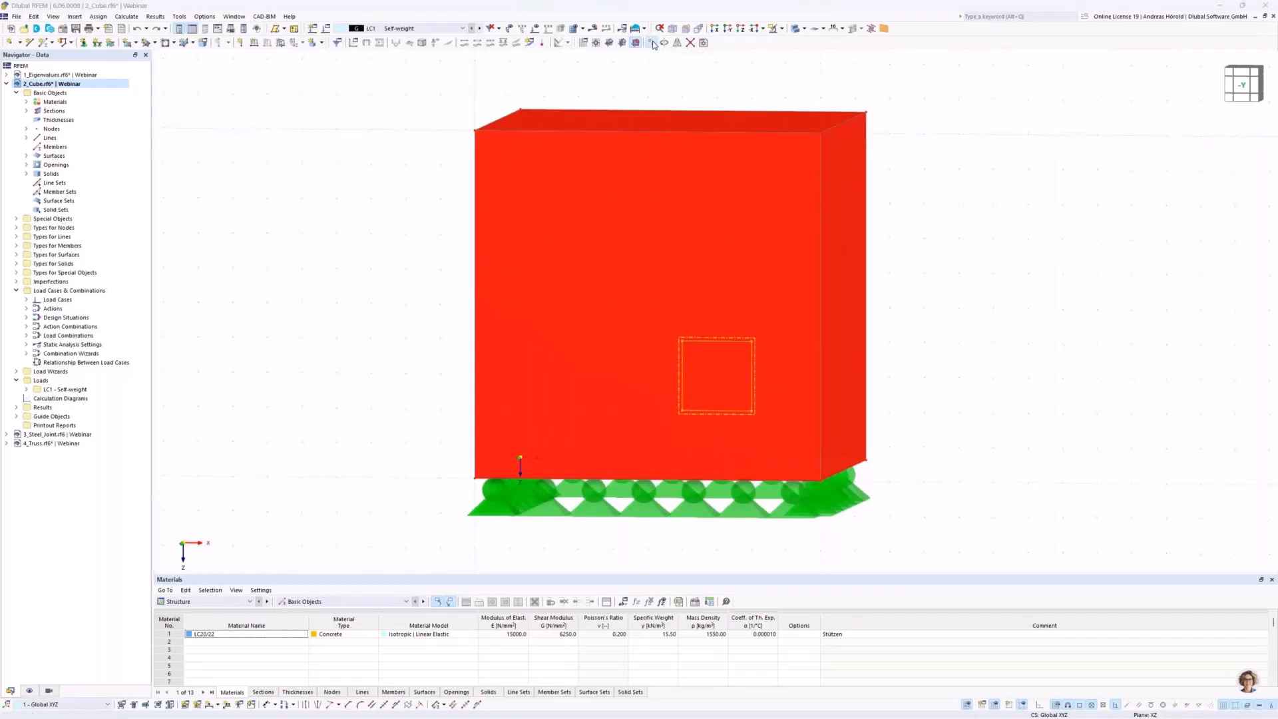
{"action": "left_click", "coordinate": [492, 276]}
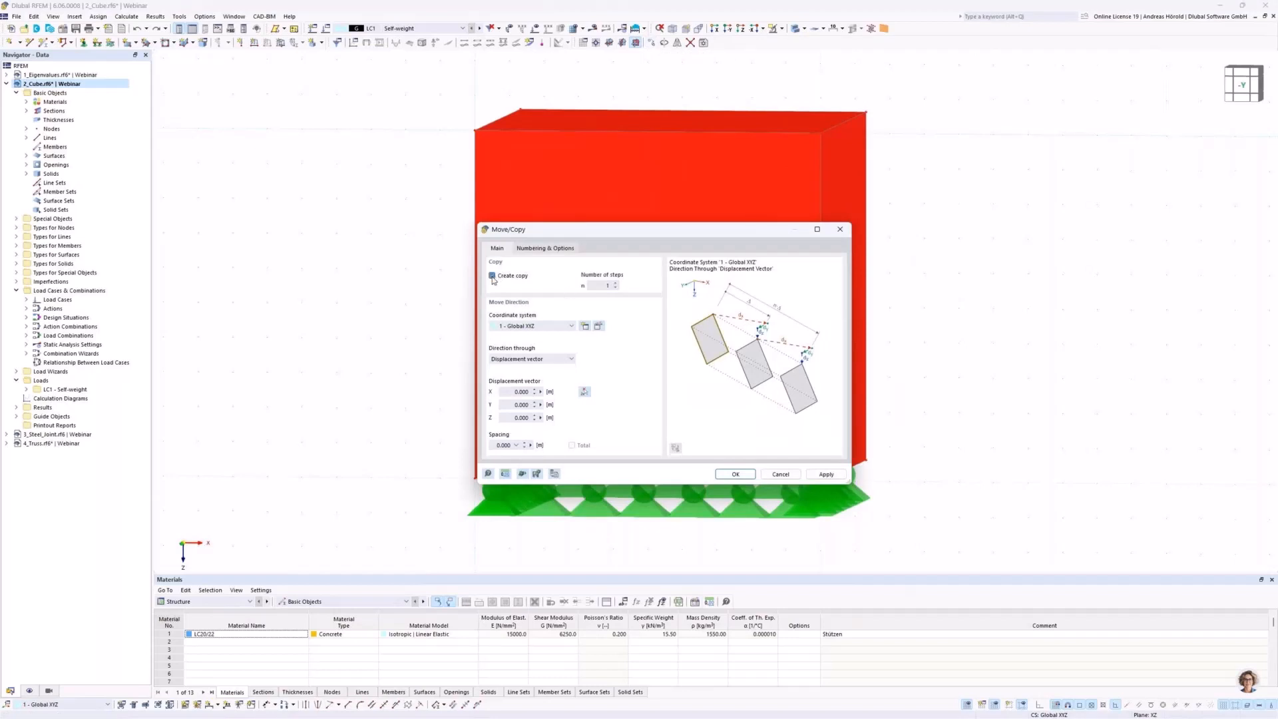
{"action": "left_click", "coordinate": [585, 392]}
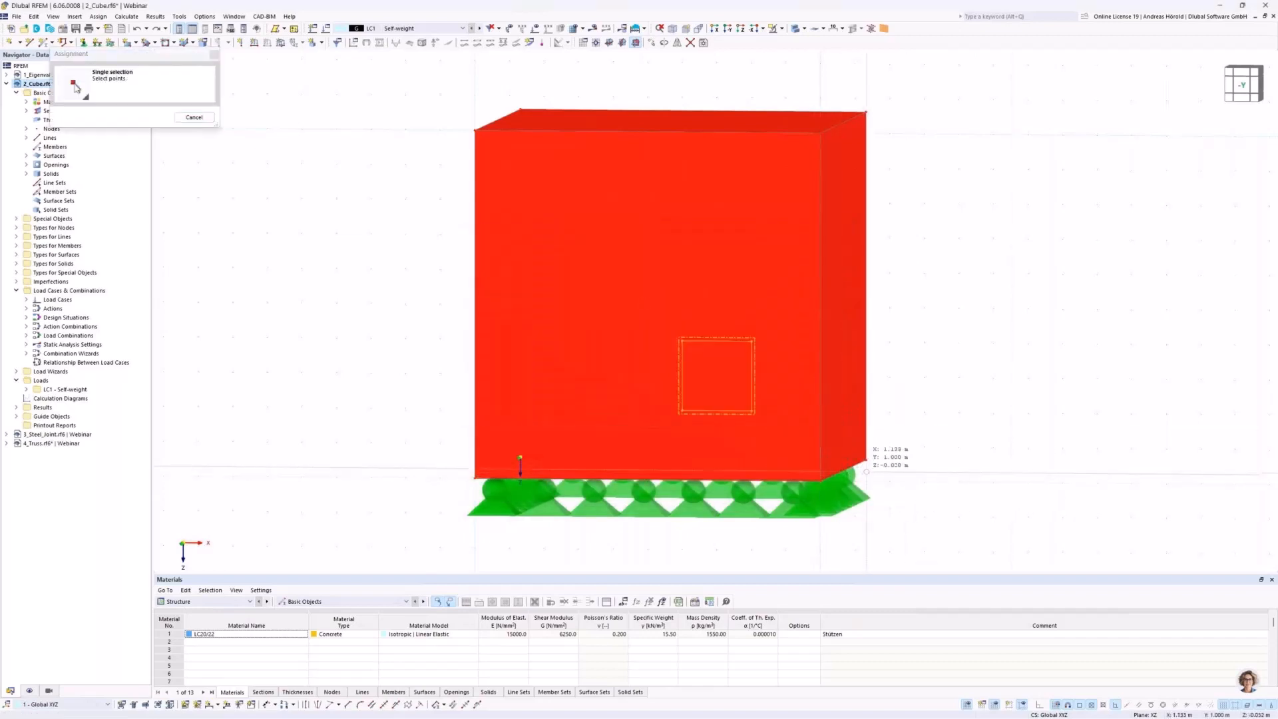
{"action": "left_click", "coordinate": [865, 460]}
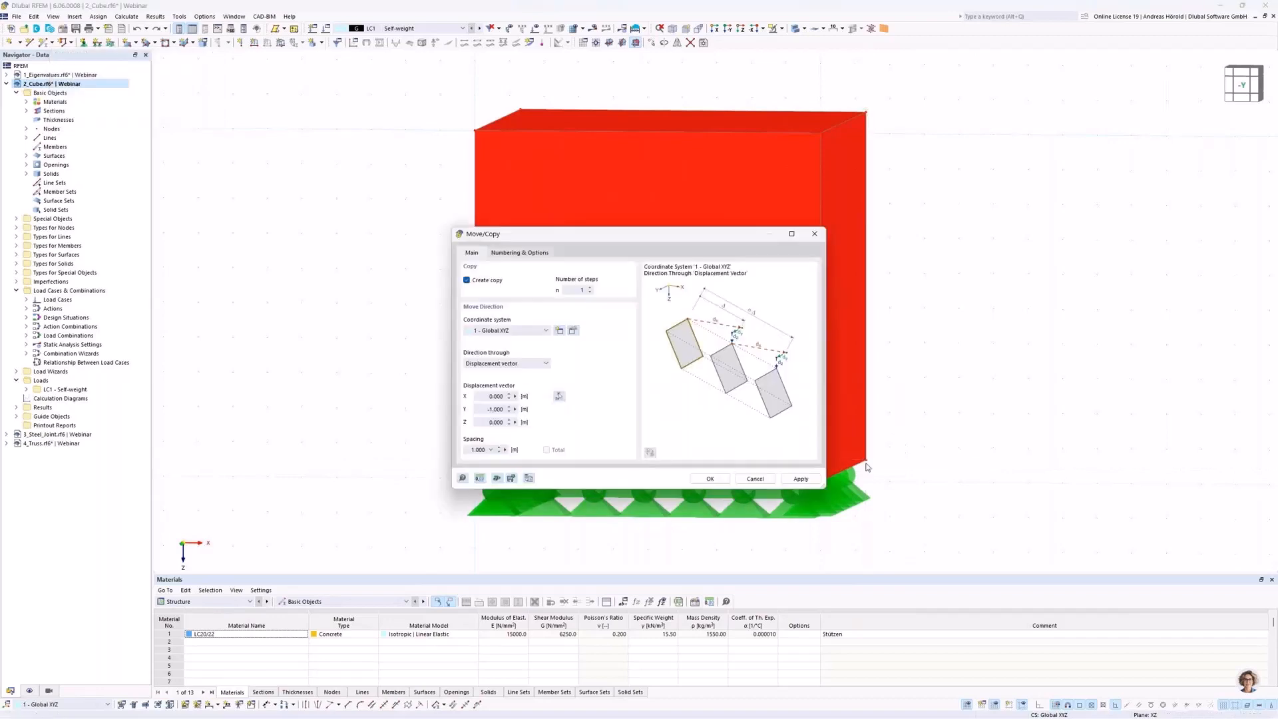
Enable step links for nodes with lines and lines with surfaces, using side surface 5 as template, and create the copy.
{"action": "left_click", "coordinate": [508, 252]}
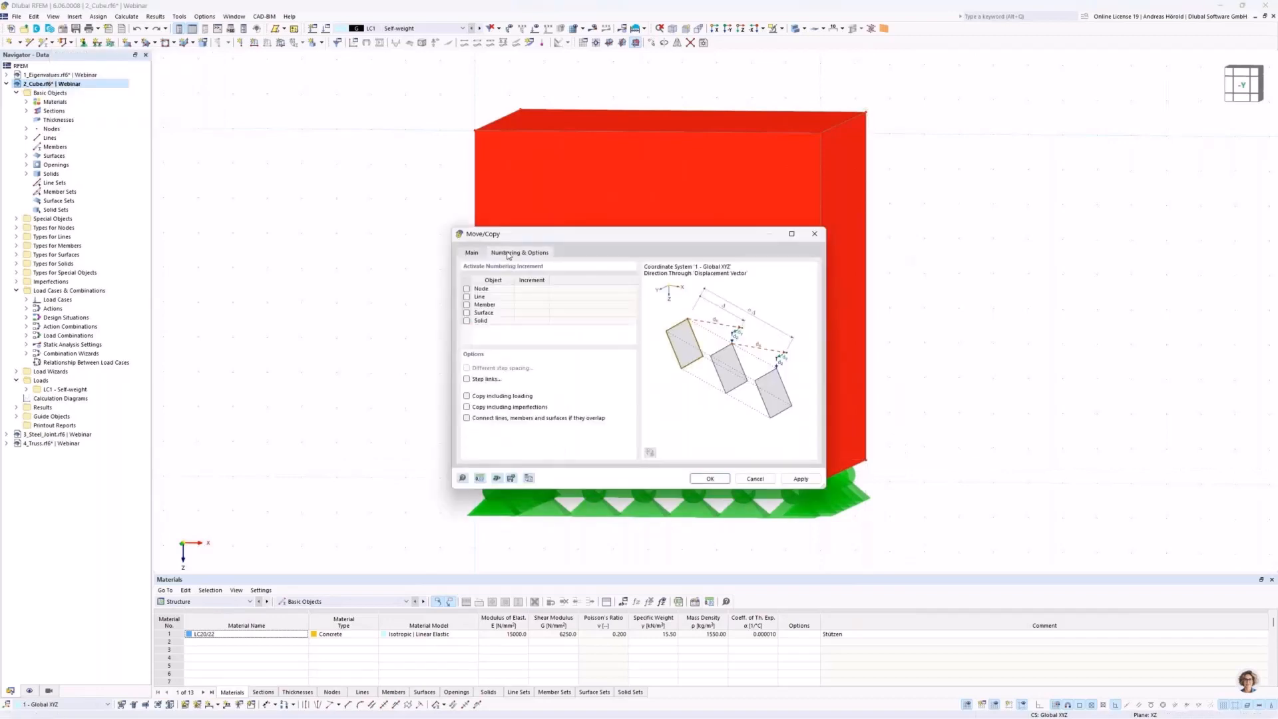
{"action": "left_click", "coordinate": [466, 379]}
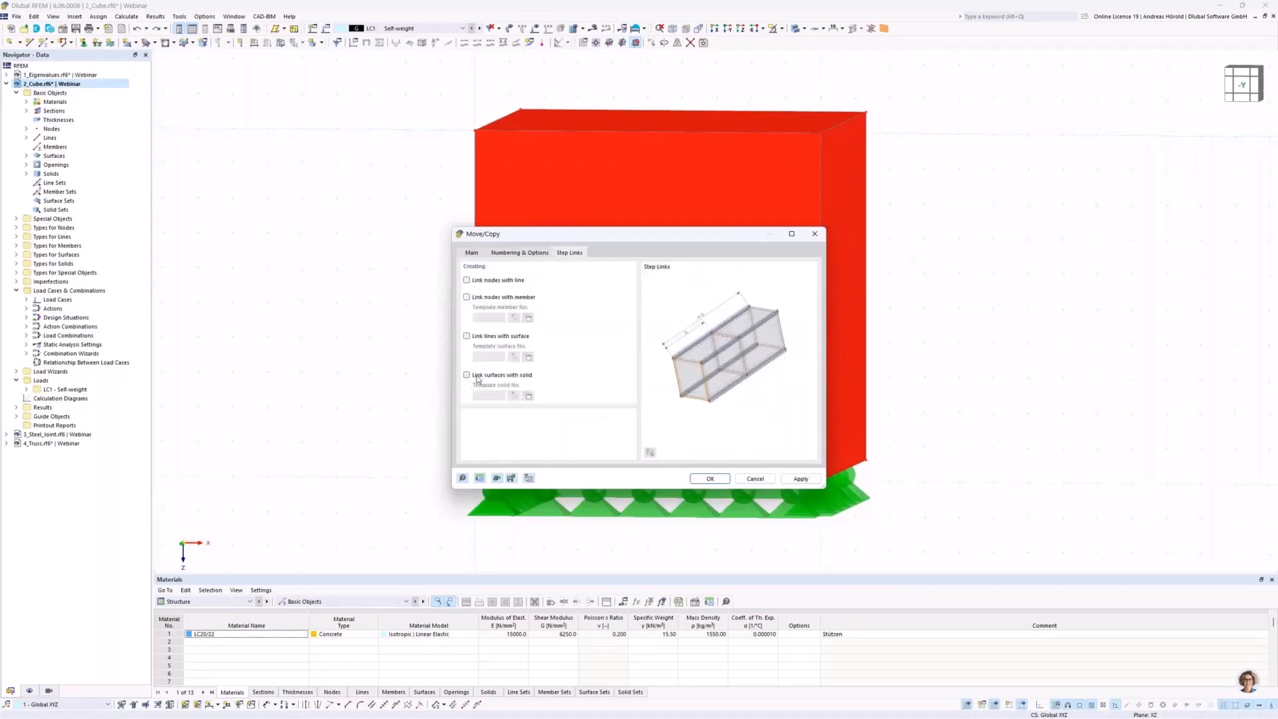
{"action": "left_click", "coordinate": [467, 280]}
{"action": "left_click", "coordinate": [467, 336]}
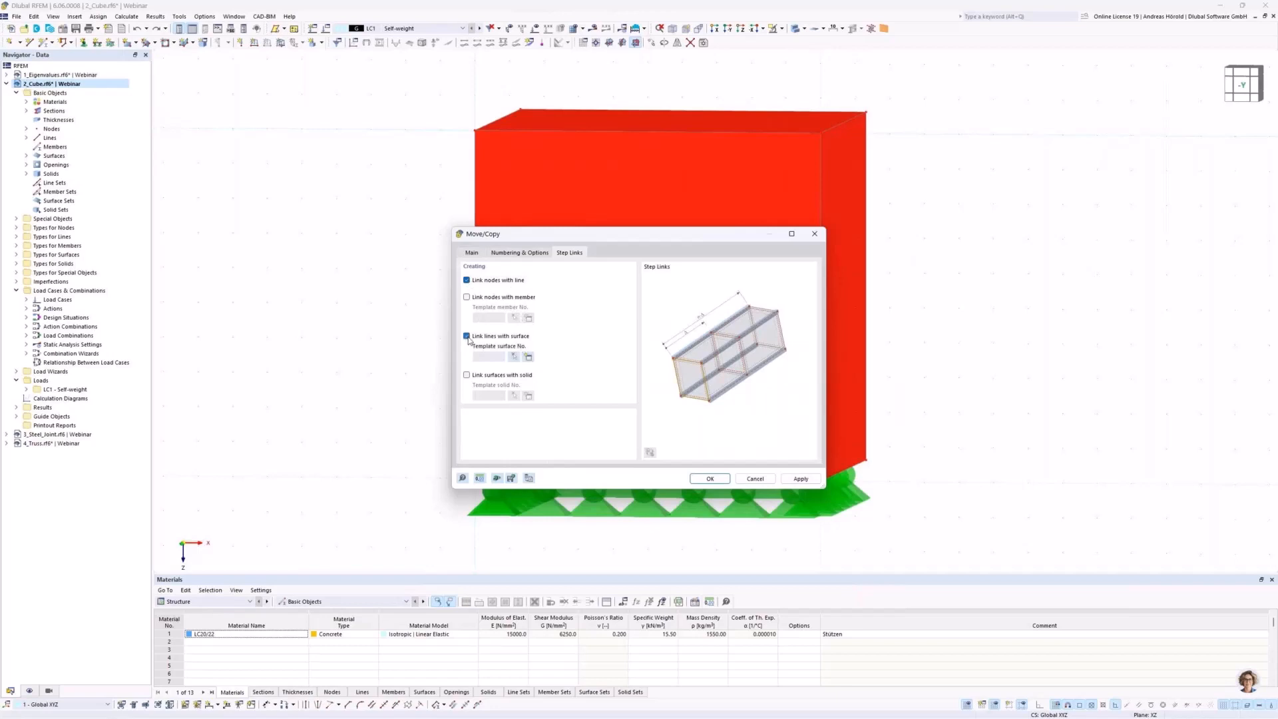
{"action": "left_click", "coordinate": [514, 357]}
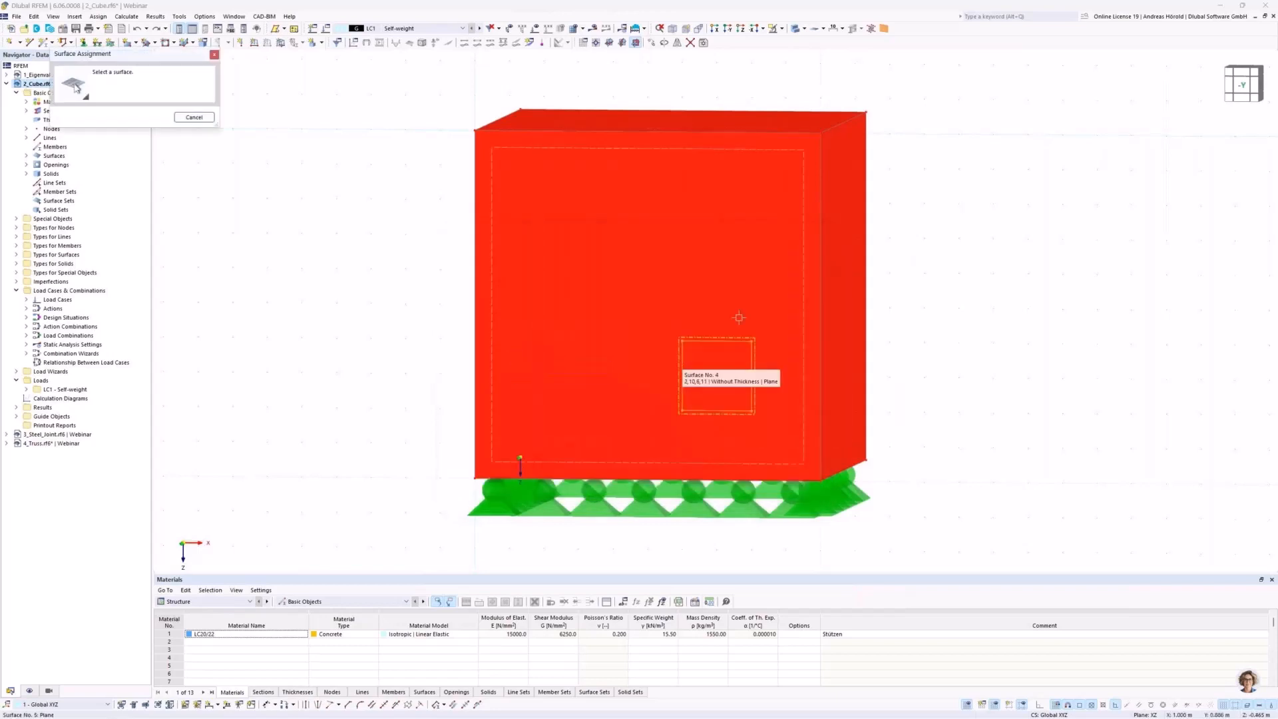
{"action": "left_click", "coordinate": [847, 311]}
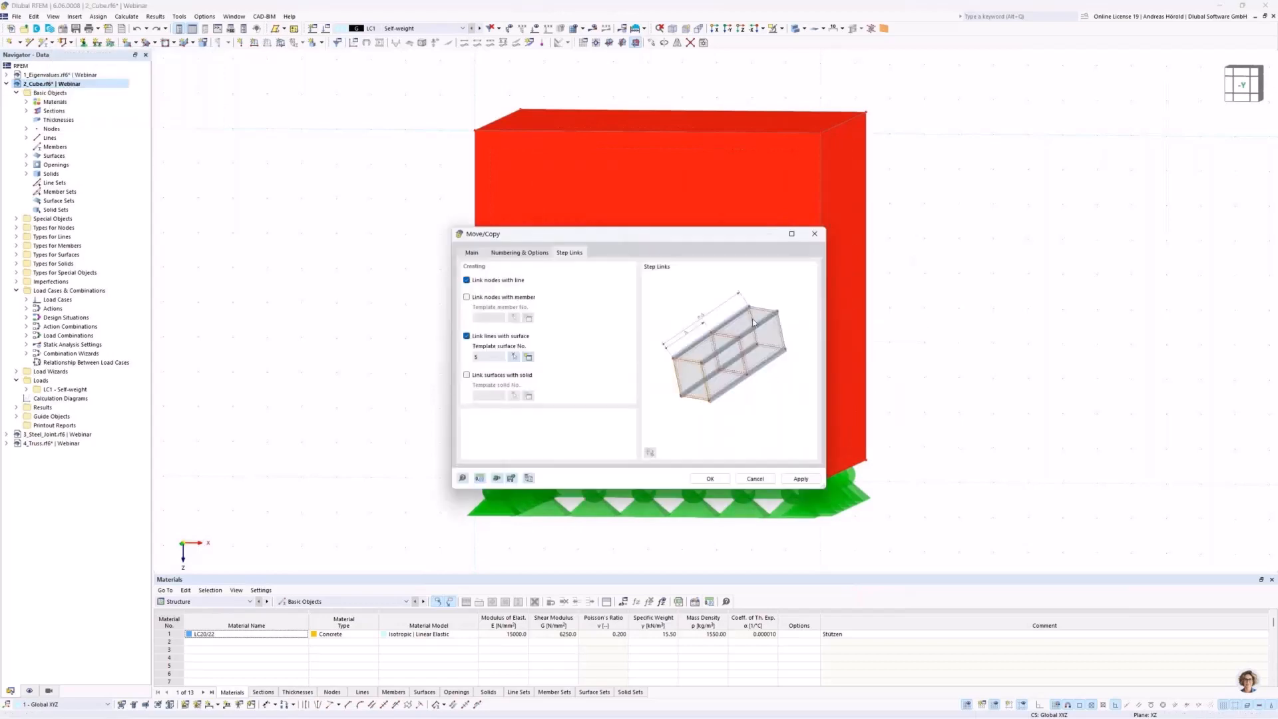
{"action": "left_click", "coordinate": [709, 479]}
{"action": "mouse_move", "coordinate": [1063, 391]}
{"action": "middle_mouse_down", "text": "ctrl"}
{"action": "mouse_move", "coordinate": [1044, 402]}
{"action": "mouse_move", "coordinate": [1067, 382]}
{"action": "mouse_move", "coordinate": [1089, 394]}
{"action": "mouse_move", "coordinate": [1079, 388]}
{"action": "middle_mouse_up", "text": "ctrl"}
Create a circular opening of about 0.09 m radius in the upper left area of the cube's front face.
{"action": "left_click", "coordinate": [726, 28]}
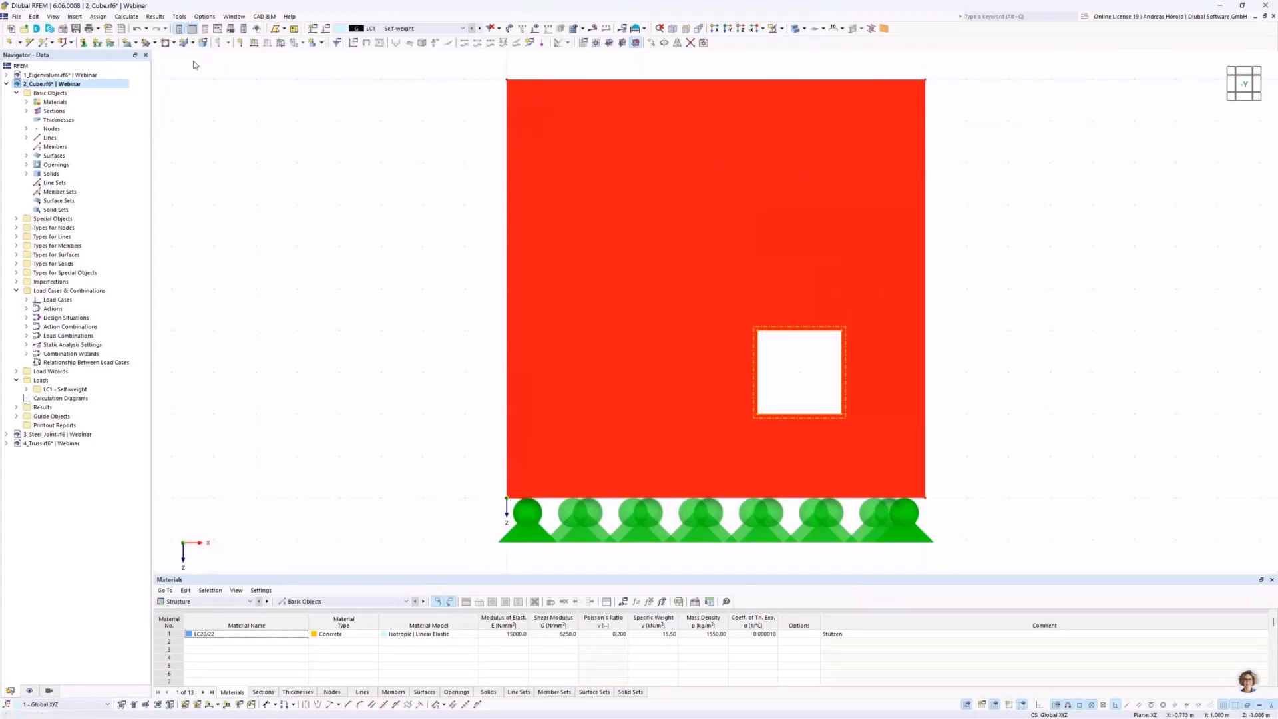
{"action": "left_click", "coordinate": [173, 43]}
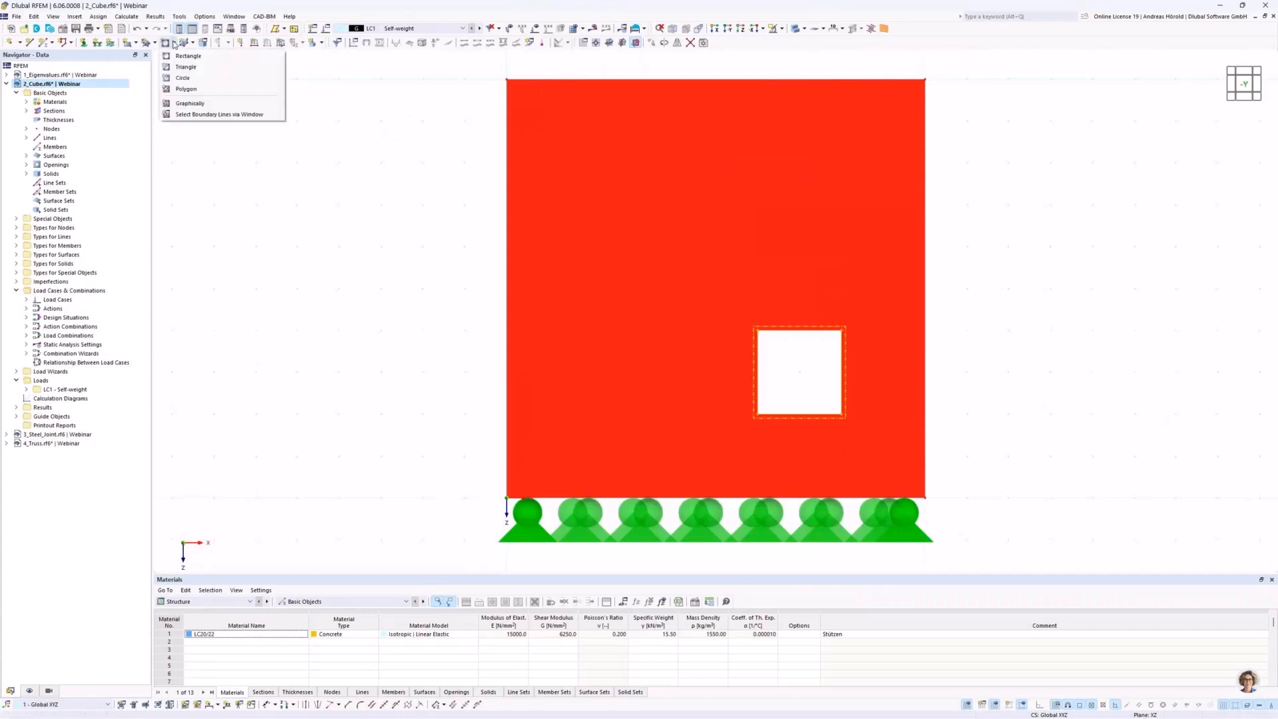
{"action": "left_click", "coordinate": [177, 78]}
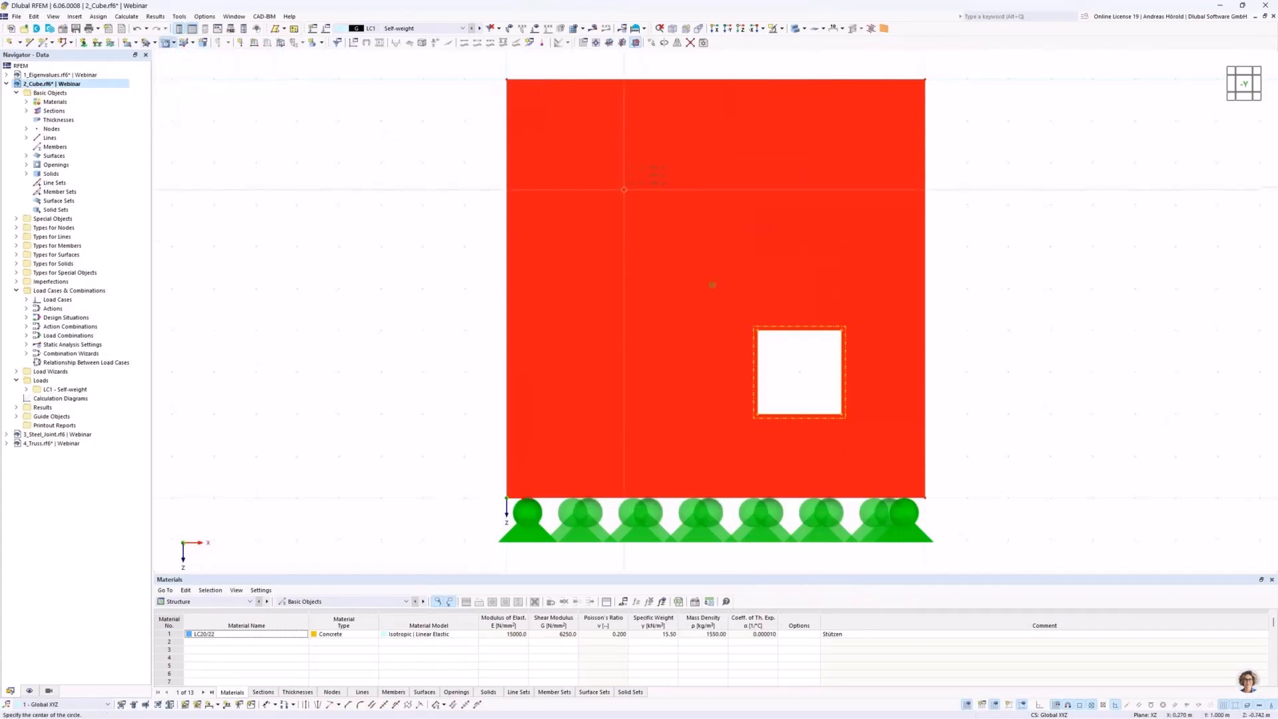
{"action": "scroll", "coordinate": [610, 189], "scroll_direction": "up", "scroll_amount": 1}
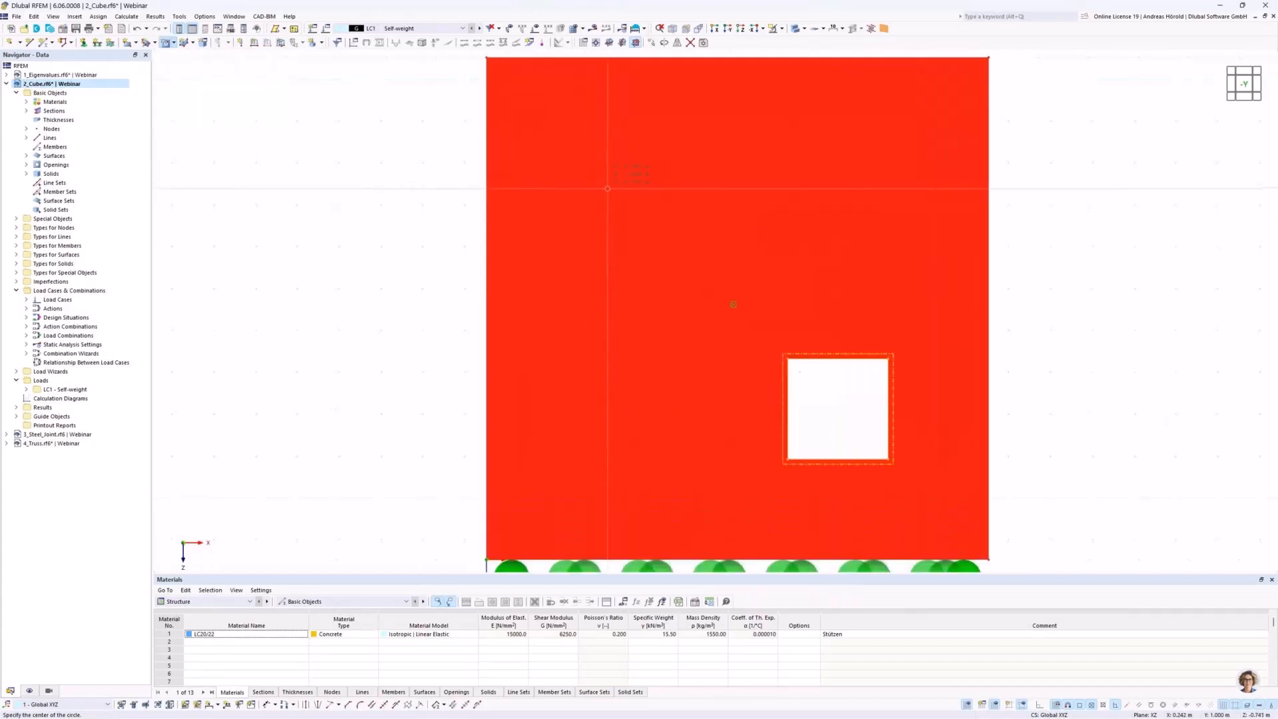
{"action": "scroll", "coordinate": [692, 206], "scroll_direction": "down", "scroll_amount": 3}
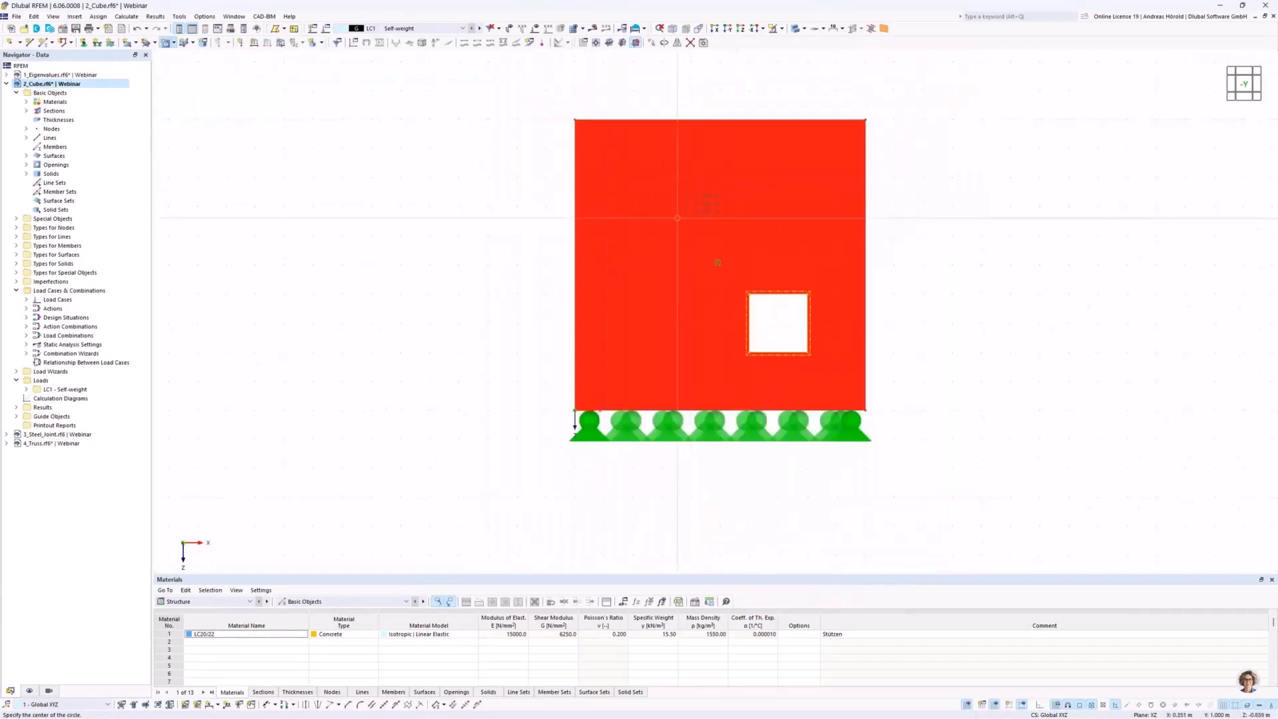
{"action": "left_click", "coordinate": [633, 178]}
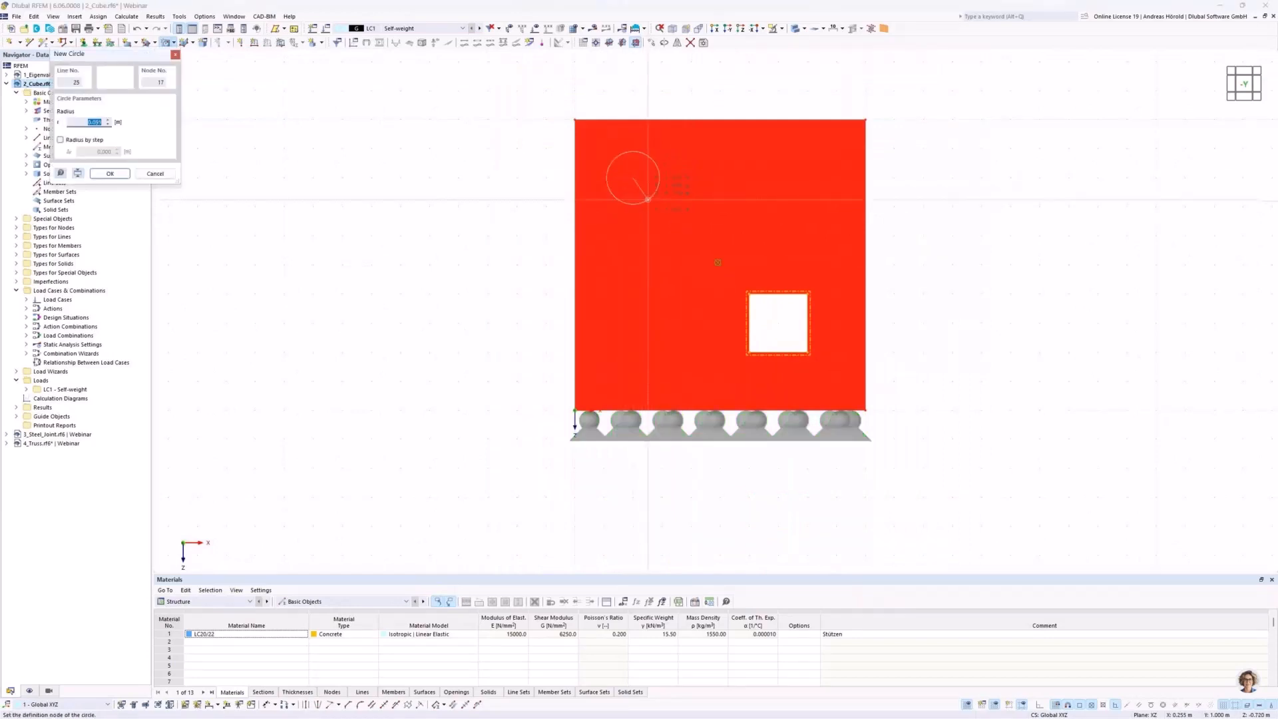
{"action": "left_click", "coordinate": [648, 197]}
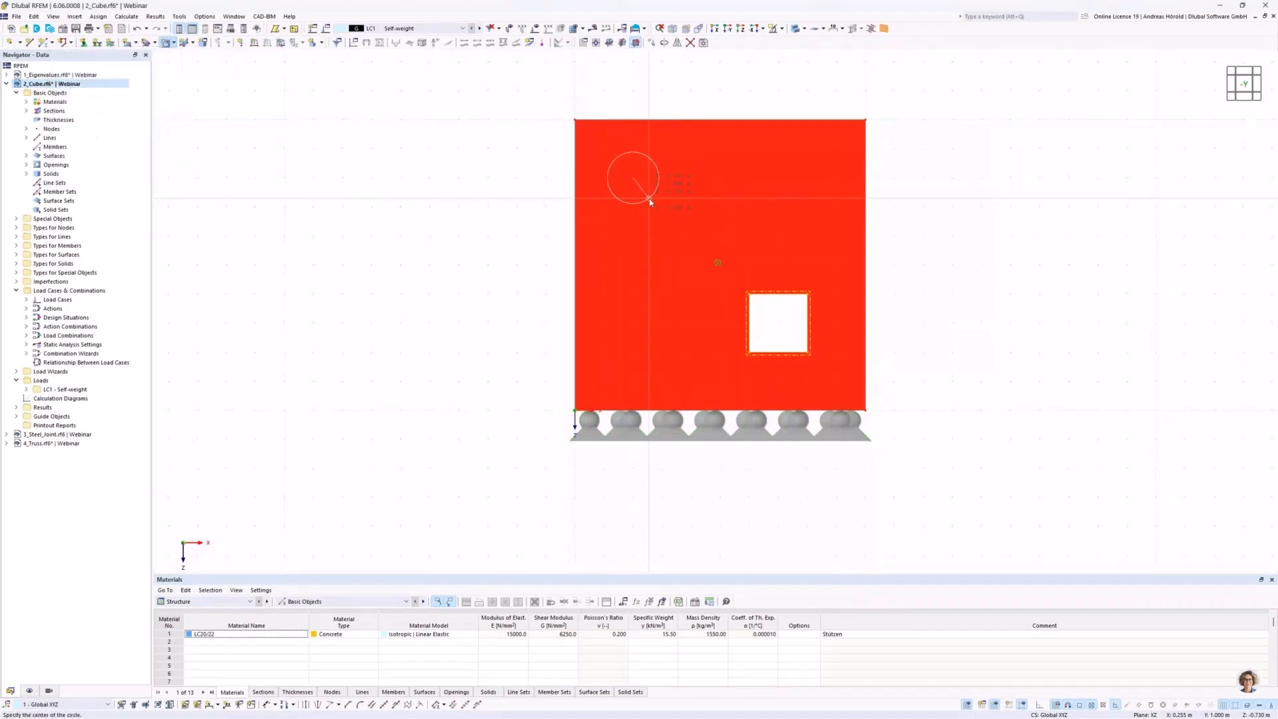
{"action": "key", "text": "Escape"}
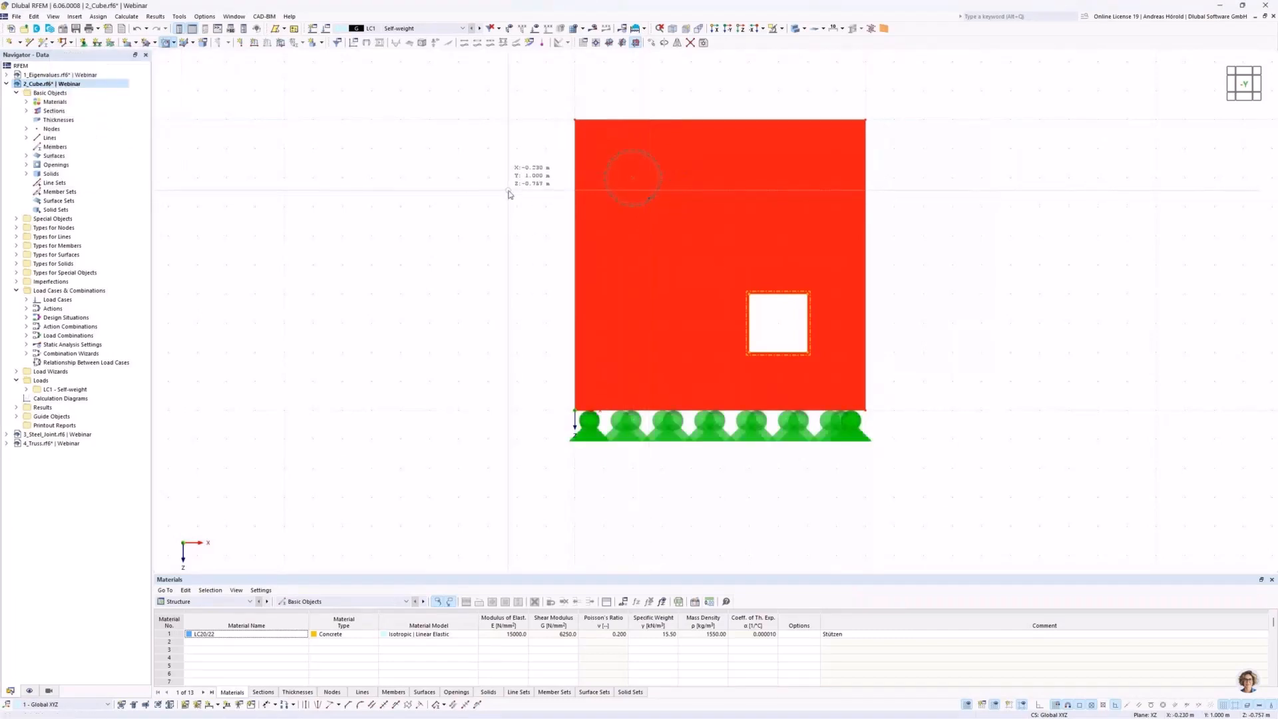
Copy the circular opening once by -0.8 m in Y, keeping the step links for nodes with lines and lines with surfaces.
{"action": "middle_click_drag", "start_coordinate": [510, 198], "coordinate": [491, 286]}
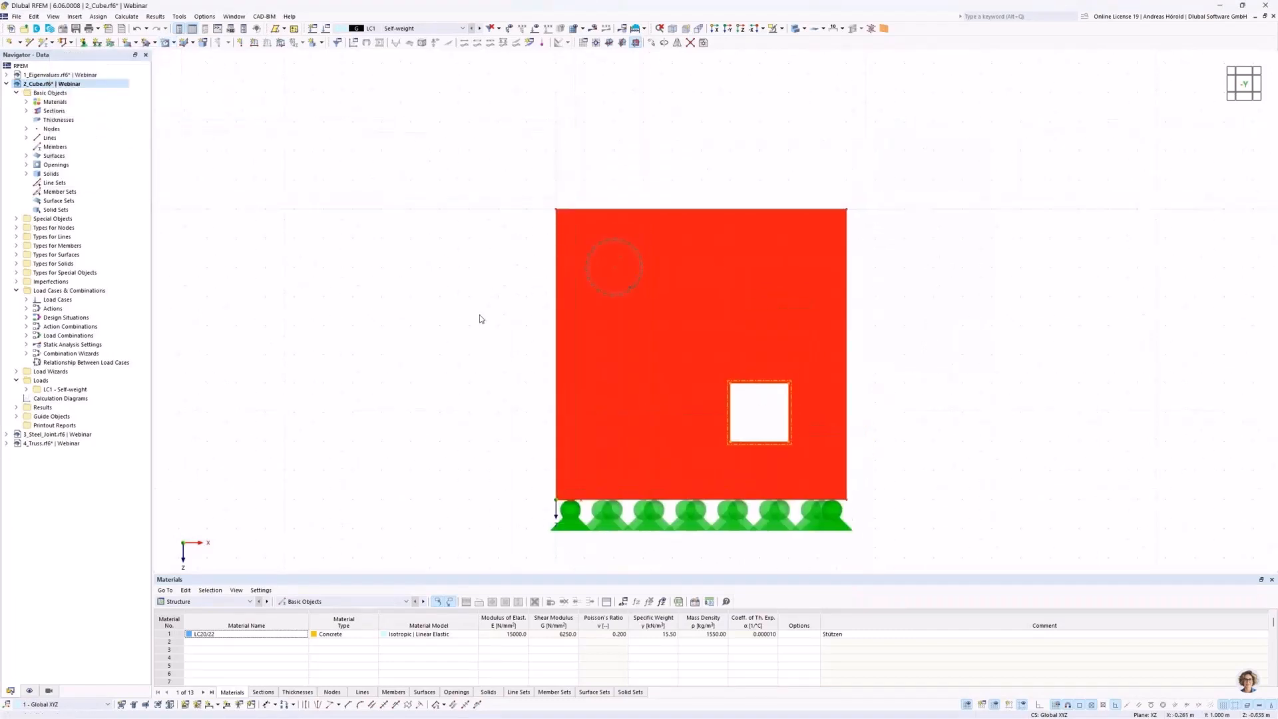
{"action": "scroll", "coordinate": [516, 300], "scroll_direction": "up", "scroll_amount": 1}
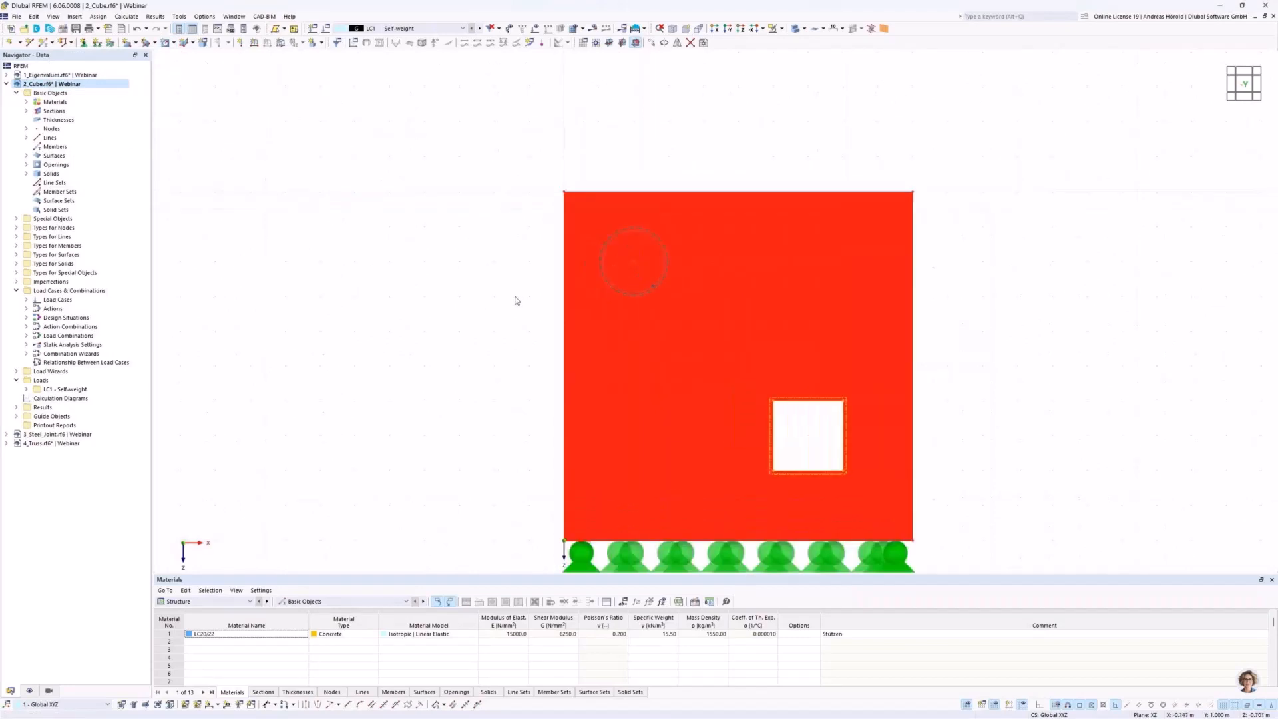
{"action": "middle_click_drag", "start_coordinate": [513, 300], "coordinate": [429, 299]}
{"action": "left_click_drag", "start_coordinate": [429, 322], "coordinate": [618, 218]}
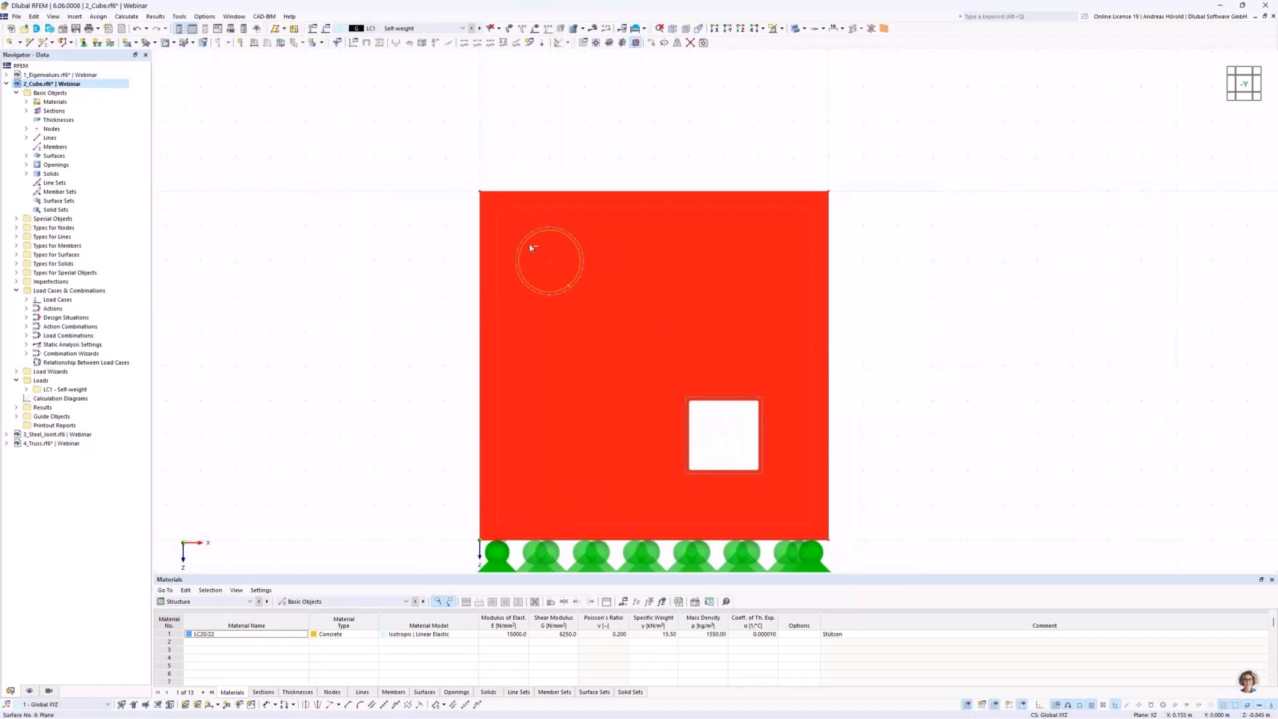
{"action": "scroll", "coordinate": [570, 234], "scroll_direction": "up", "scroll_amount": 1}
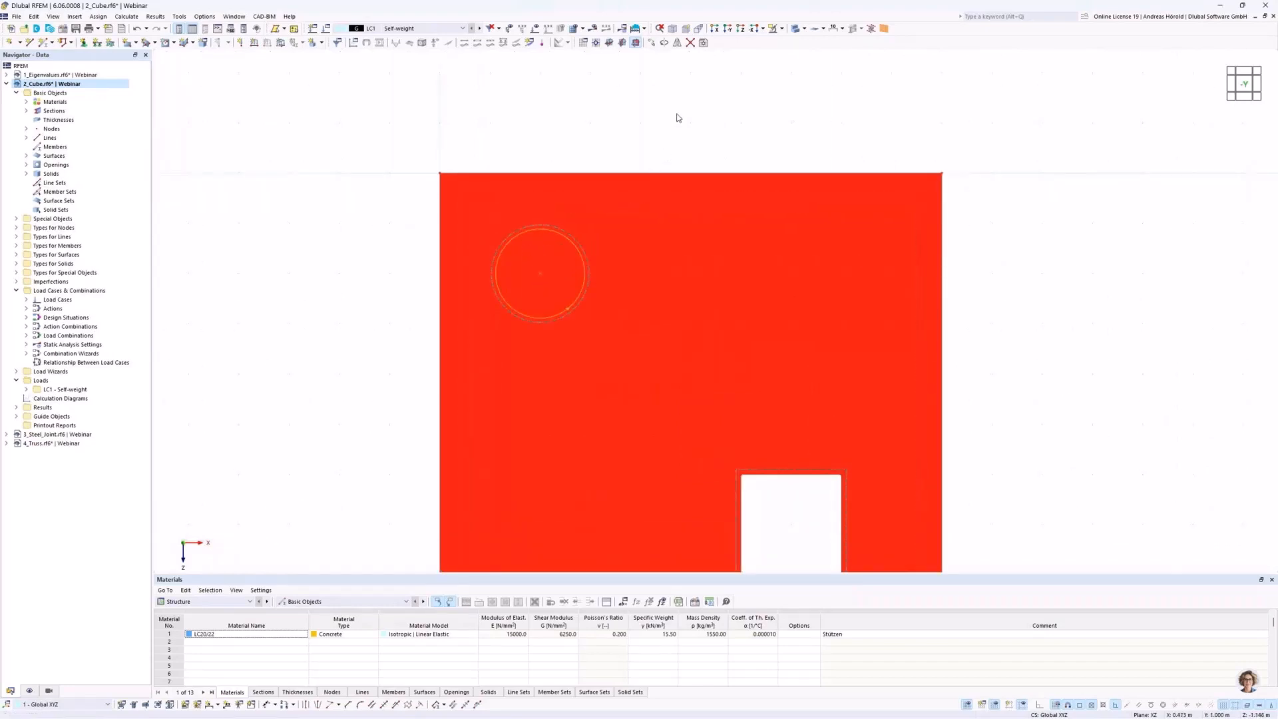
{"action": "left_click", "coordinate": [652, 42]}
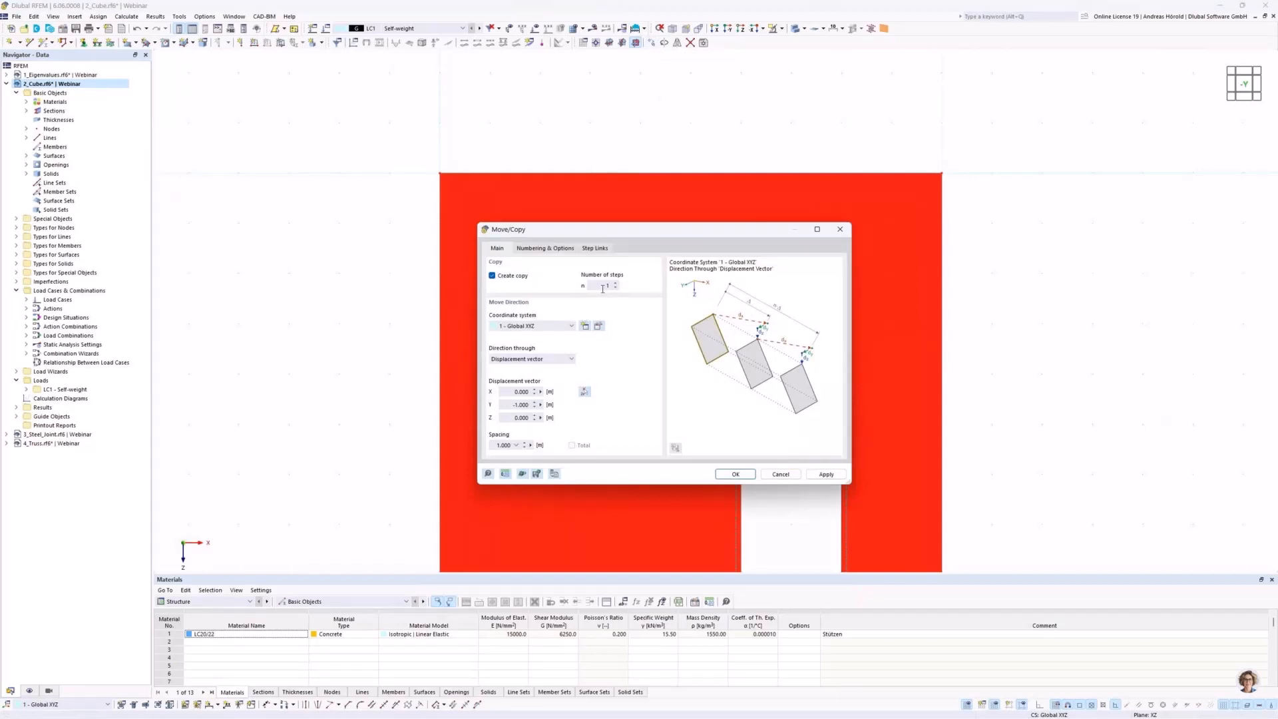
{"action": "double_click", "coordinate": [517, 405]}
{"action": "type", "text": "0,8"}
{"action": "left_click", "coordinate": [540, 250]}
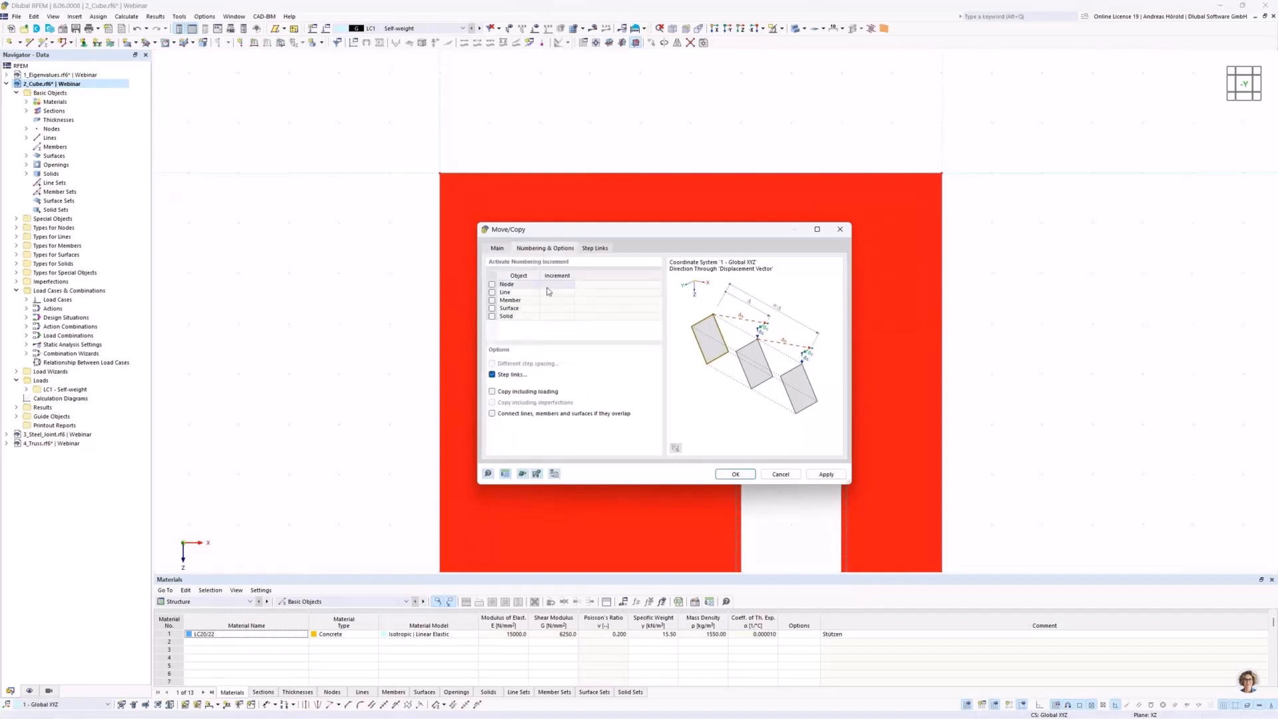
{"action": "left_click", "coordinate": [591, 250]}
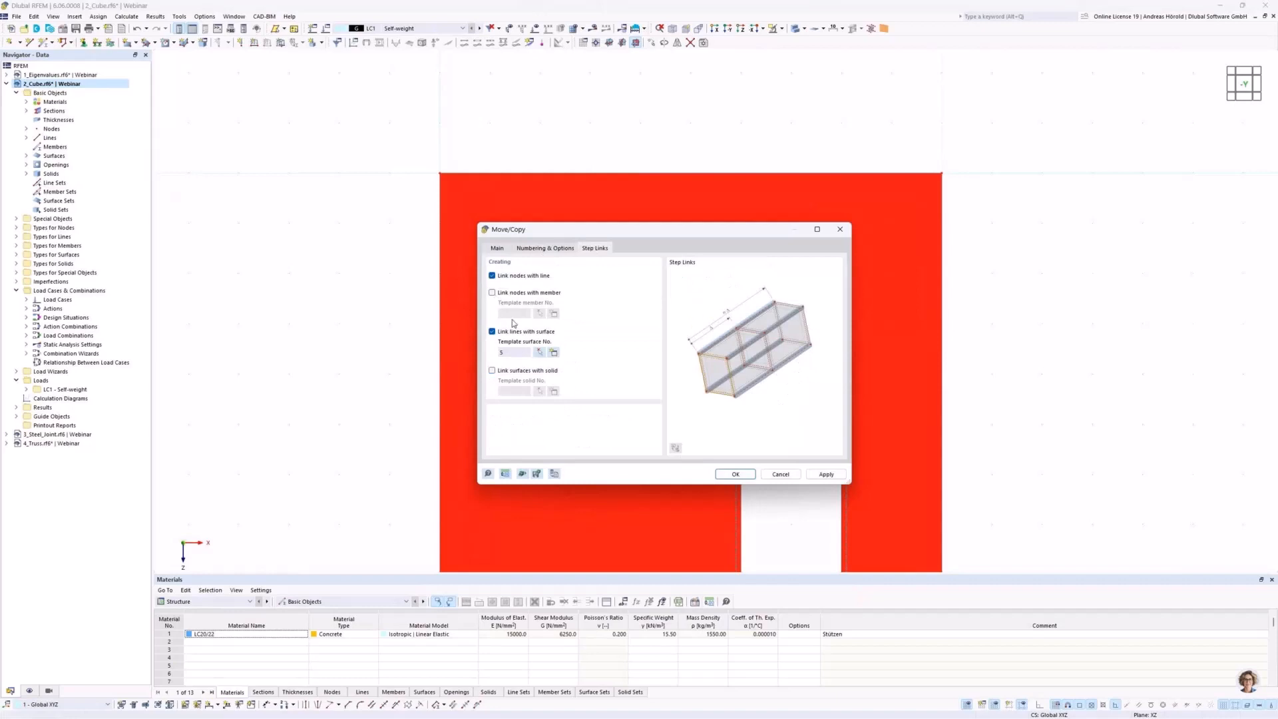
{"action": "left_click", "coordinate": [727, 475]}
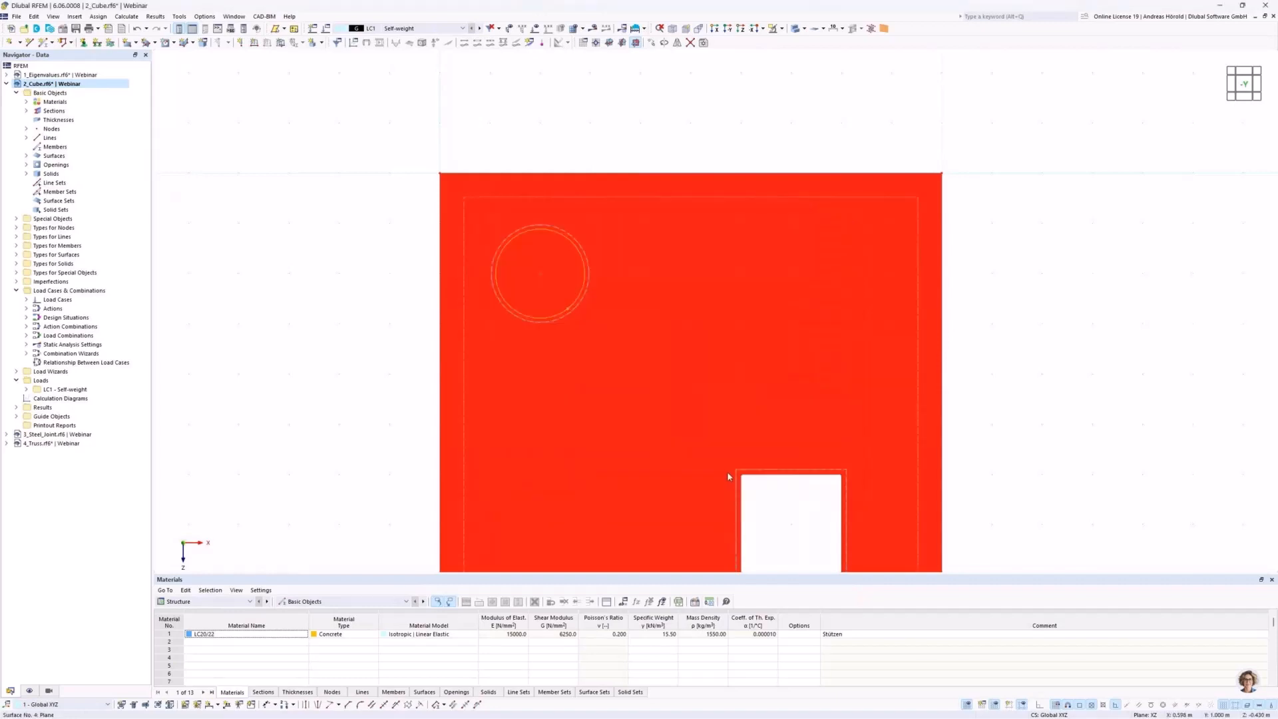
Inspect both openings in transparent display, then show the cube as a wireframe in an oblique view.
{"action": "mouse_move", "coordinate": [1027, 322]}
{"action": "middle_mouse_down", "text": "ctrl"}
{"action": "mouse_move", "coordinate": [1004, 354]}
{"action": "mouse_move", "coordinate": [865, 400]}
{"action": "mouse_move", "coordinate": [767, 405]}
{"action": "mouse_move", "coordinate": [860, 410]}
{"action": "mouse_move", "coordinate": [1021, 342]}
{"action": "middle_mouse_up", "text": "ctrl"}
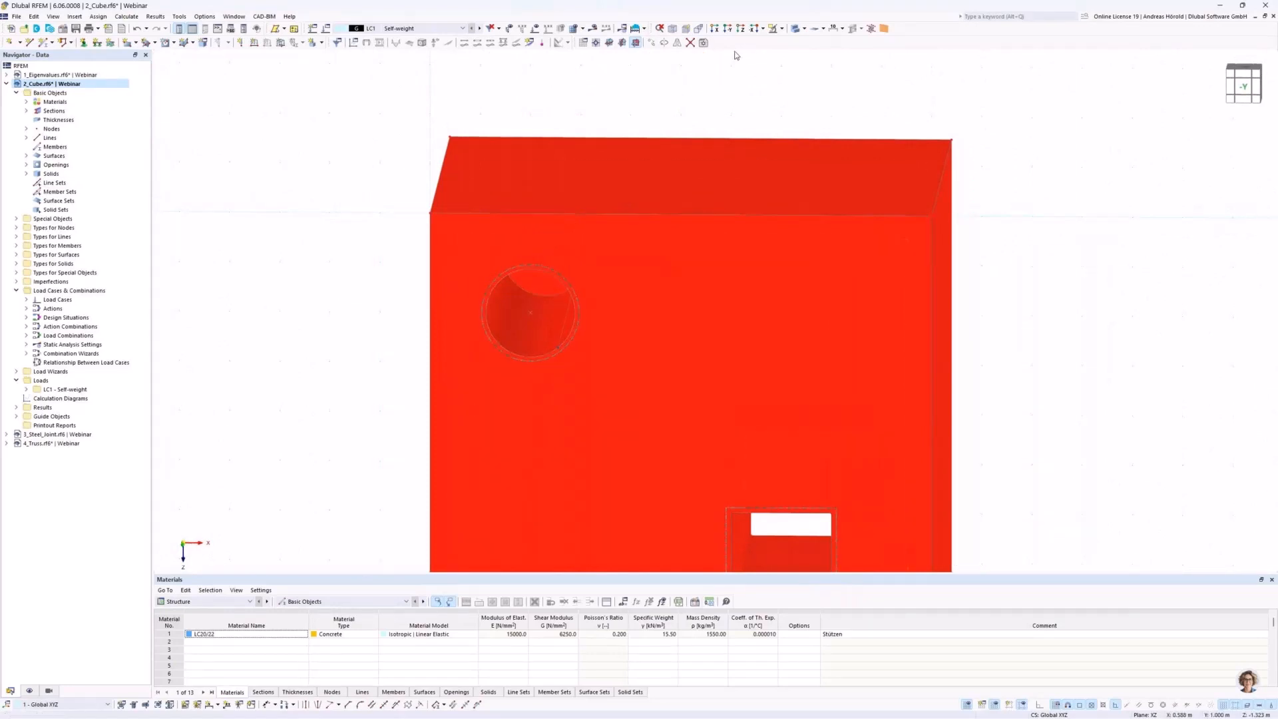
{"action": "left_click", "coordinate": [806, 32]}
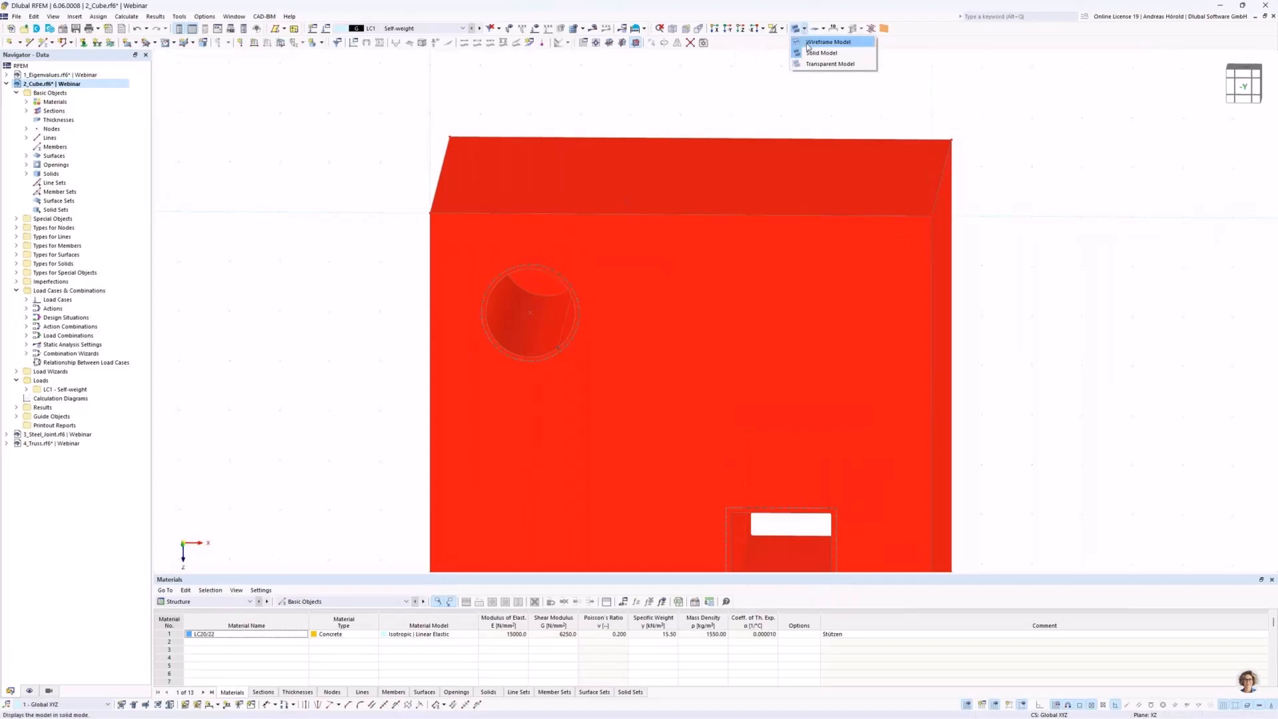
{"action": "left_click", "coordinate": [799, 67]}
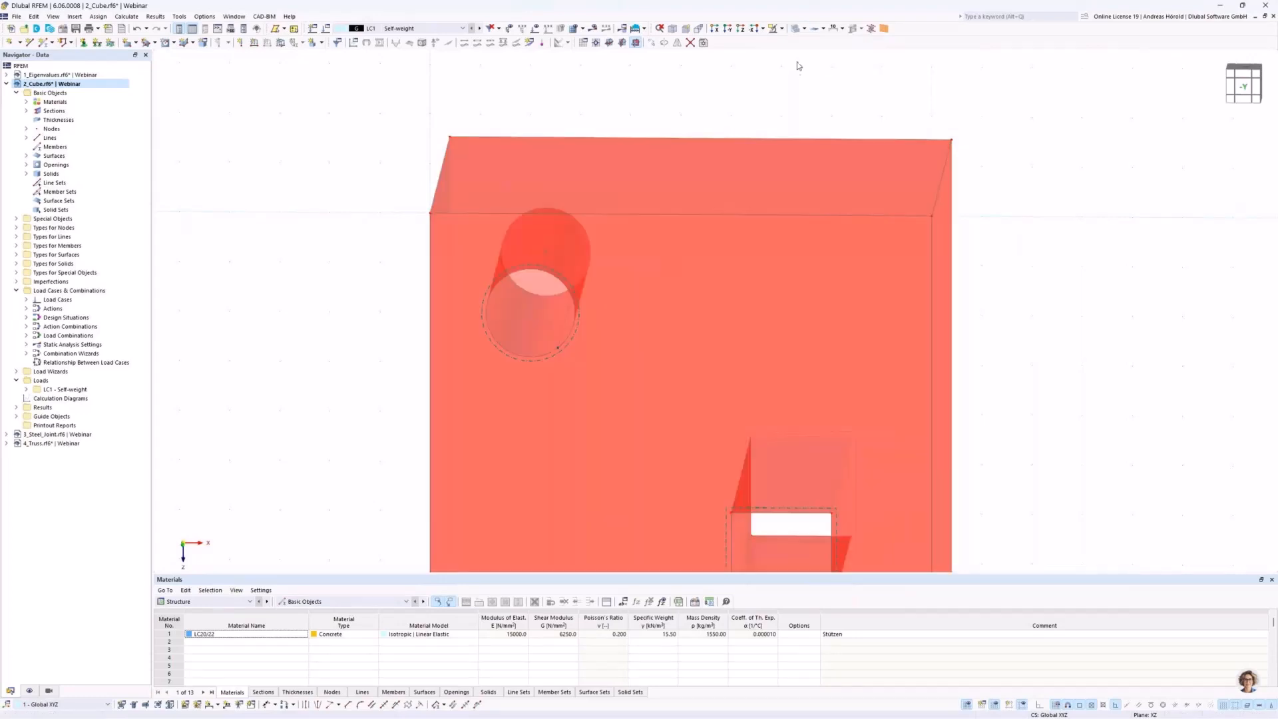
{"action": "left_click", "coordinate": [804, 29]}
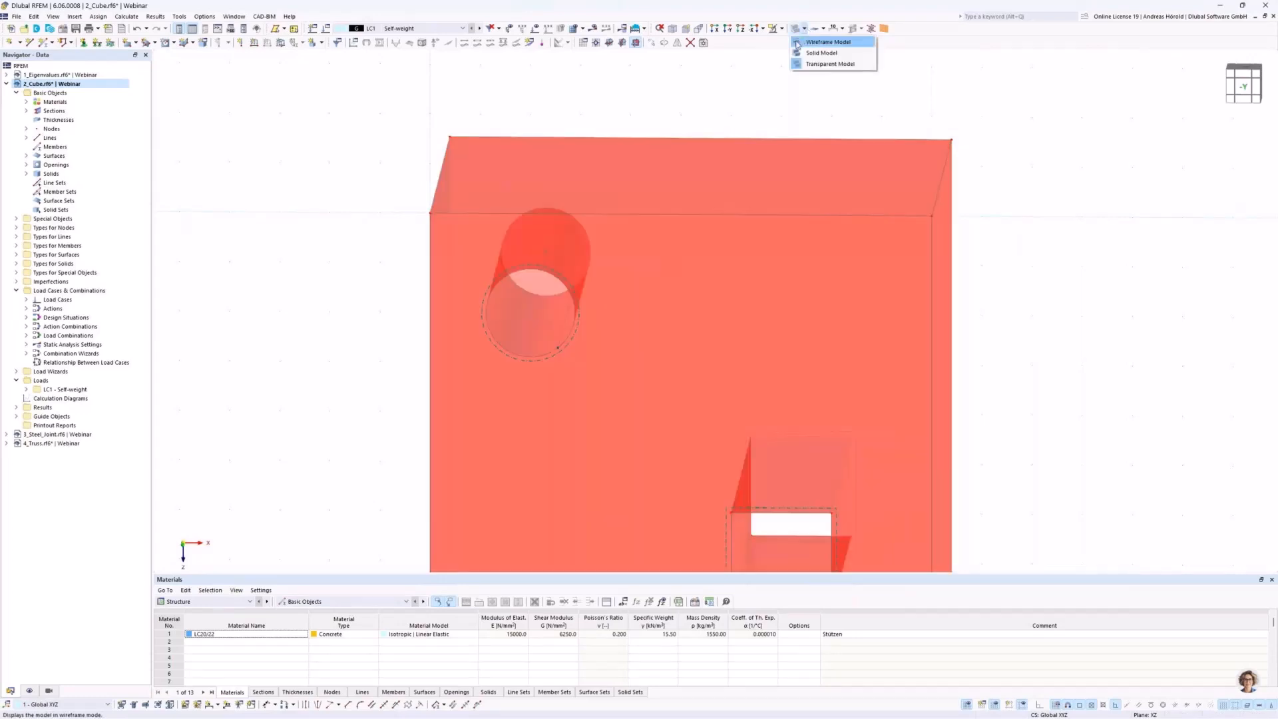
{"action": "left_click", "coordinate": [801, 42]}
{"action": "middle_click_drag", "start_coordinate": [1001, 294], "coordinate": [970, 308], "text": "ctrl"}
{"action": "middle_click_drag", "start_coordinate": [930, 343], "coordinate": [956, 337], "text": "ctrl"}
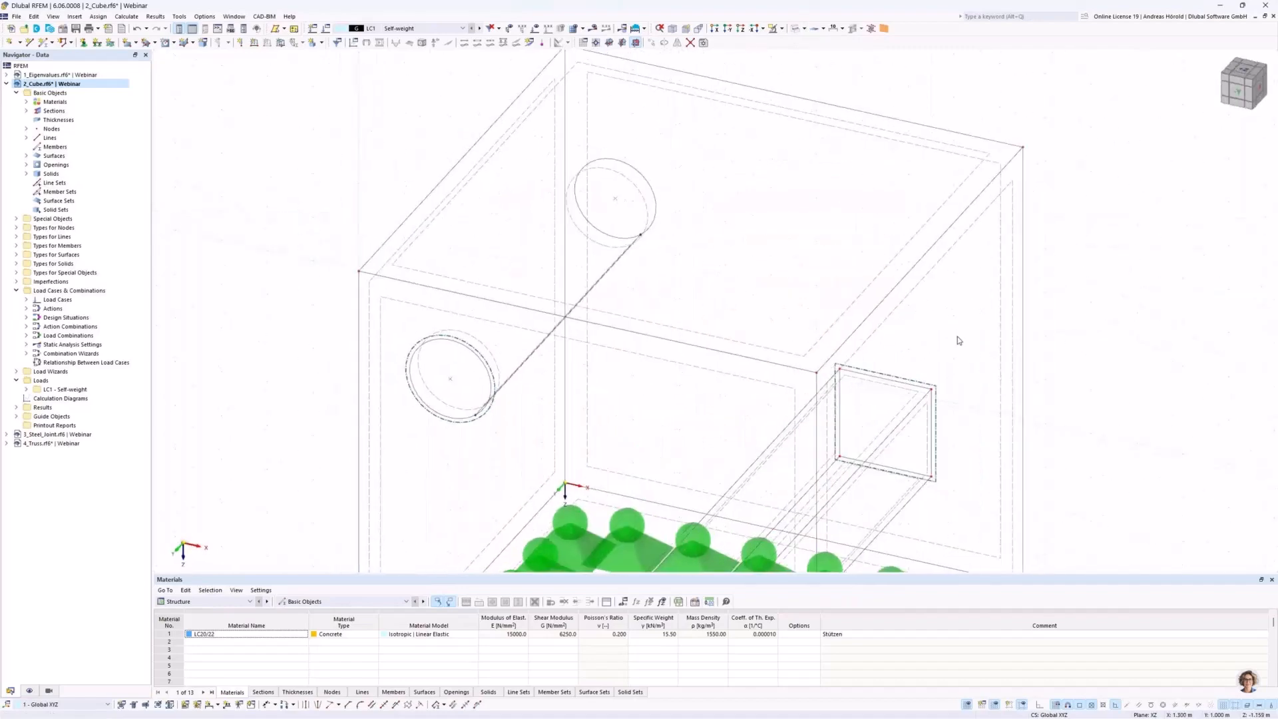
{"action": "scroll", "coordinate": [957, 336], "scroll_direction": "up", "scroll_amount": 2}
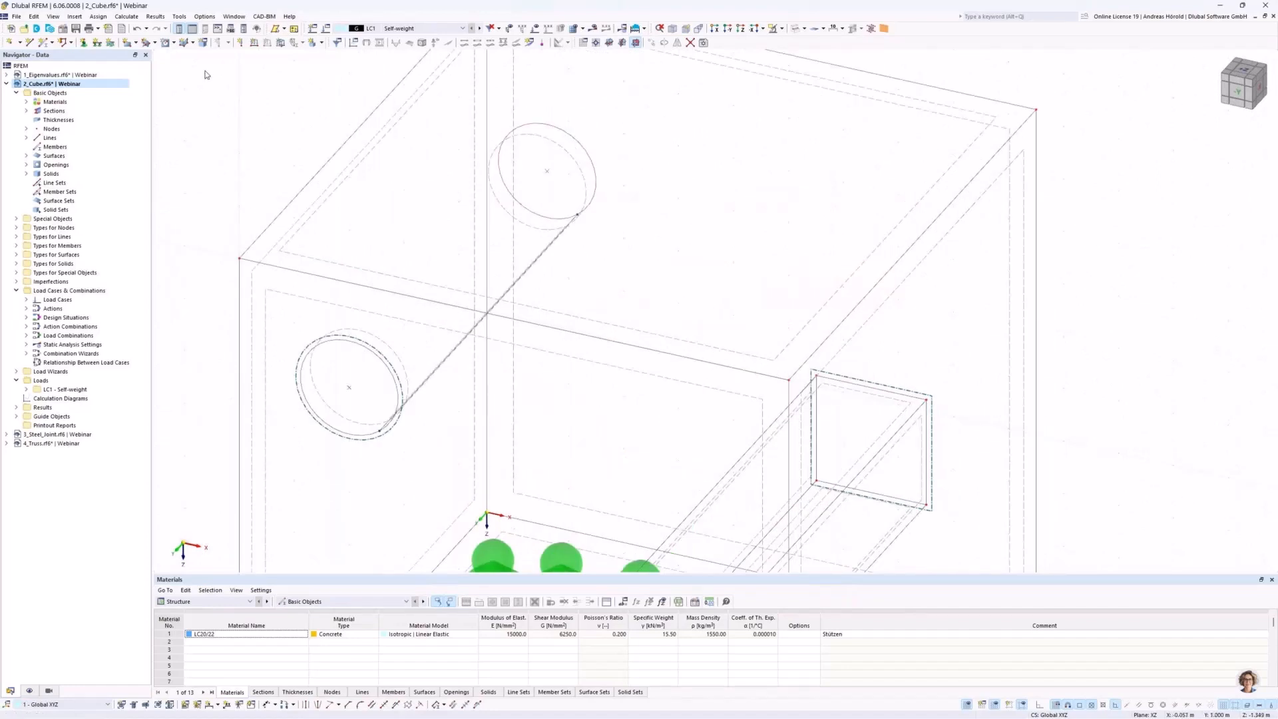
Create a surface of stiffness type Without Thickness bounded by the copied circle at the inner end of the round opening.
{"action": "left_click", "coordinate": [153, 43]}
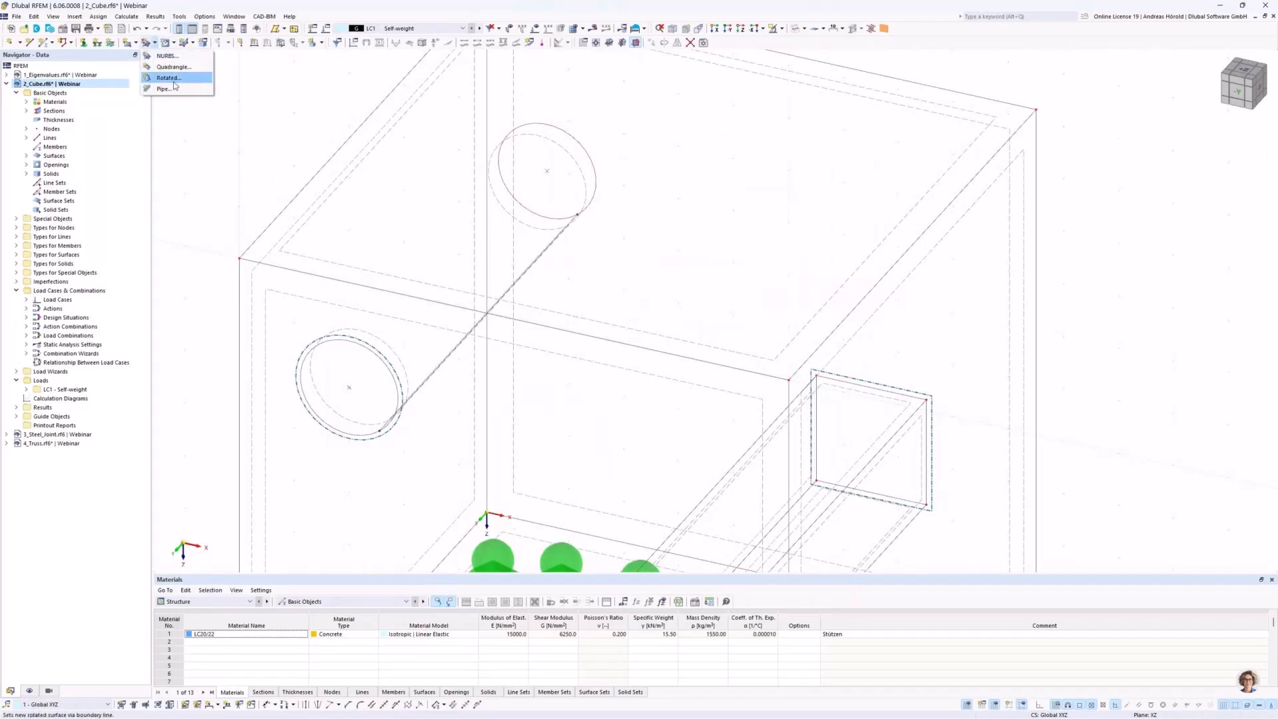
{"action": "left_click", "coordinate": [135, 44]}
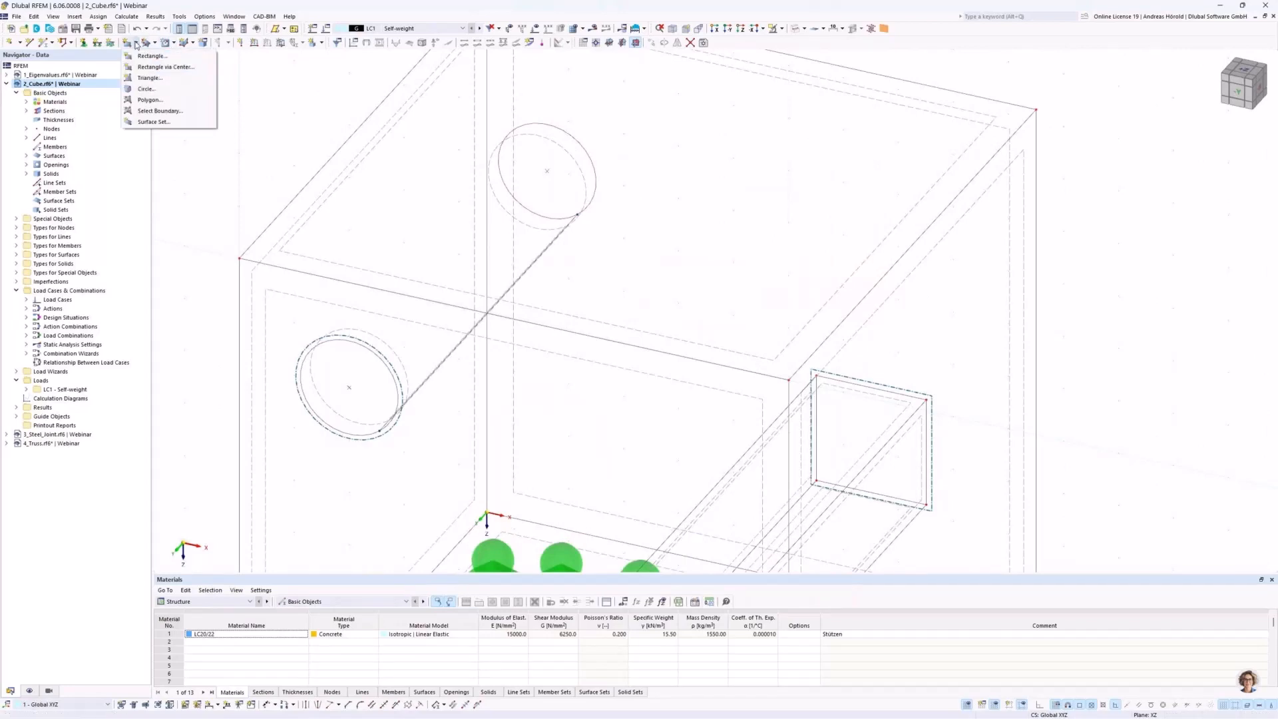
{"action": "left_click", "coordinate": [160, 111]}
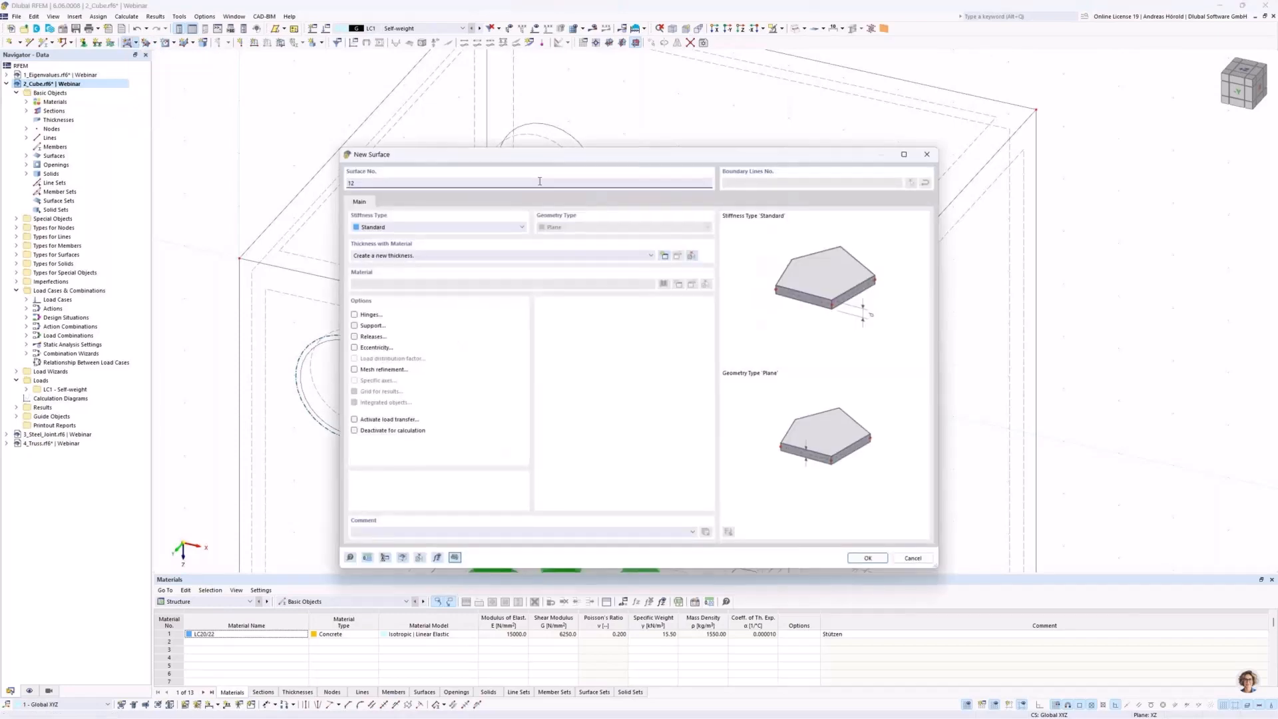
{"action": "left_click", "coordinate": [434, 227]}
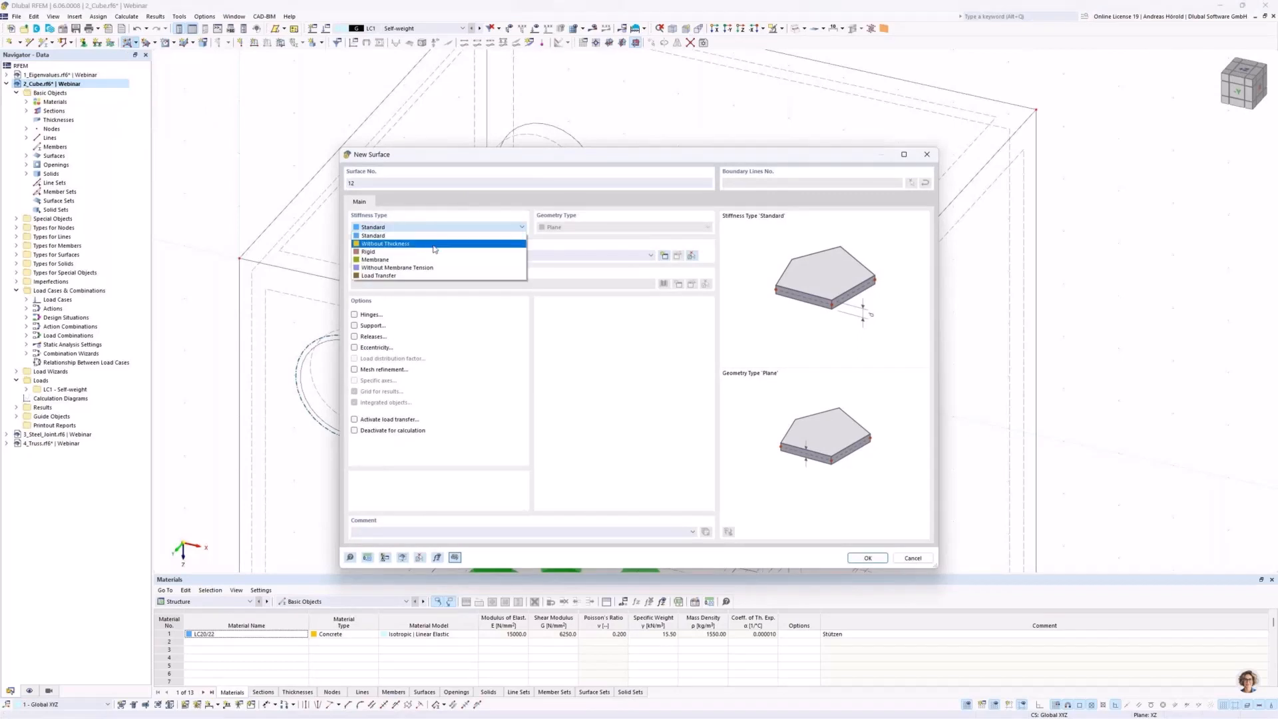
{"action": "left_click", "coordinate": [433, 244]}
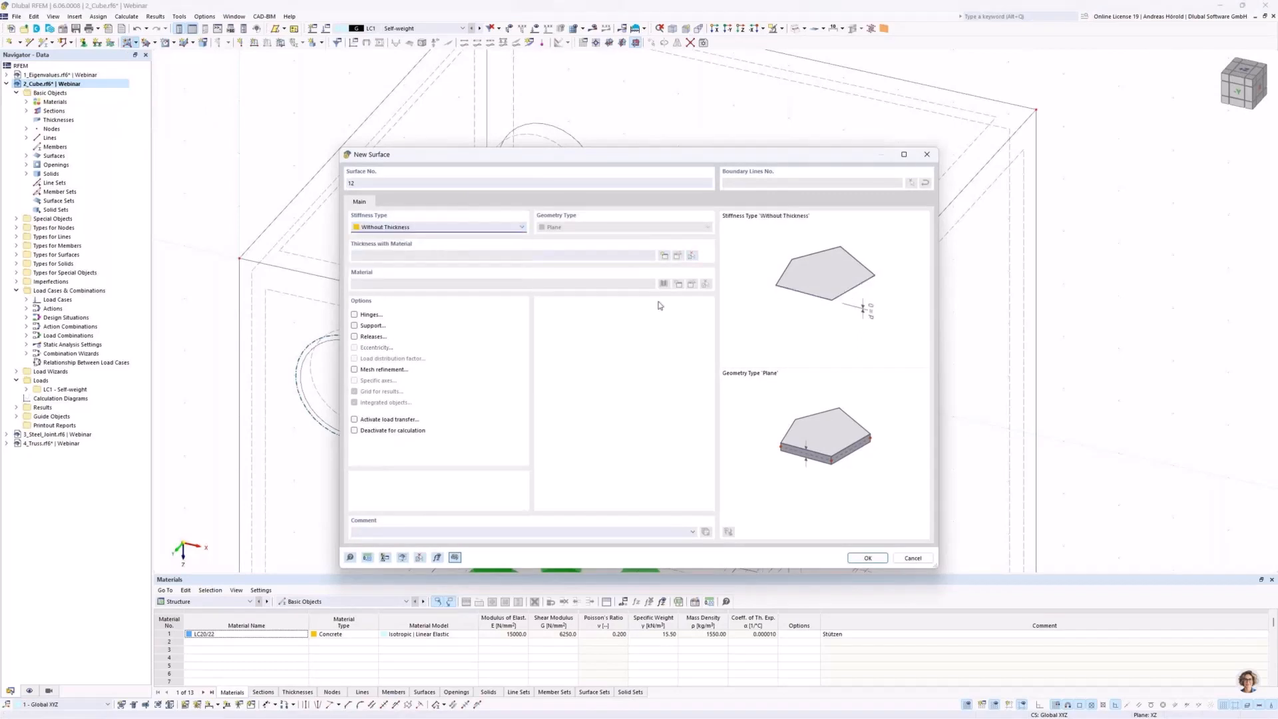
{"action": "left_click", "coordinate": [861, 559]}
{"action": "left_click", "coordinate": [861, 559]}
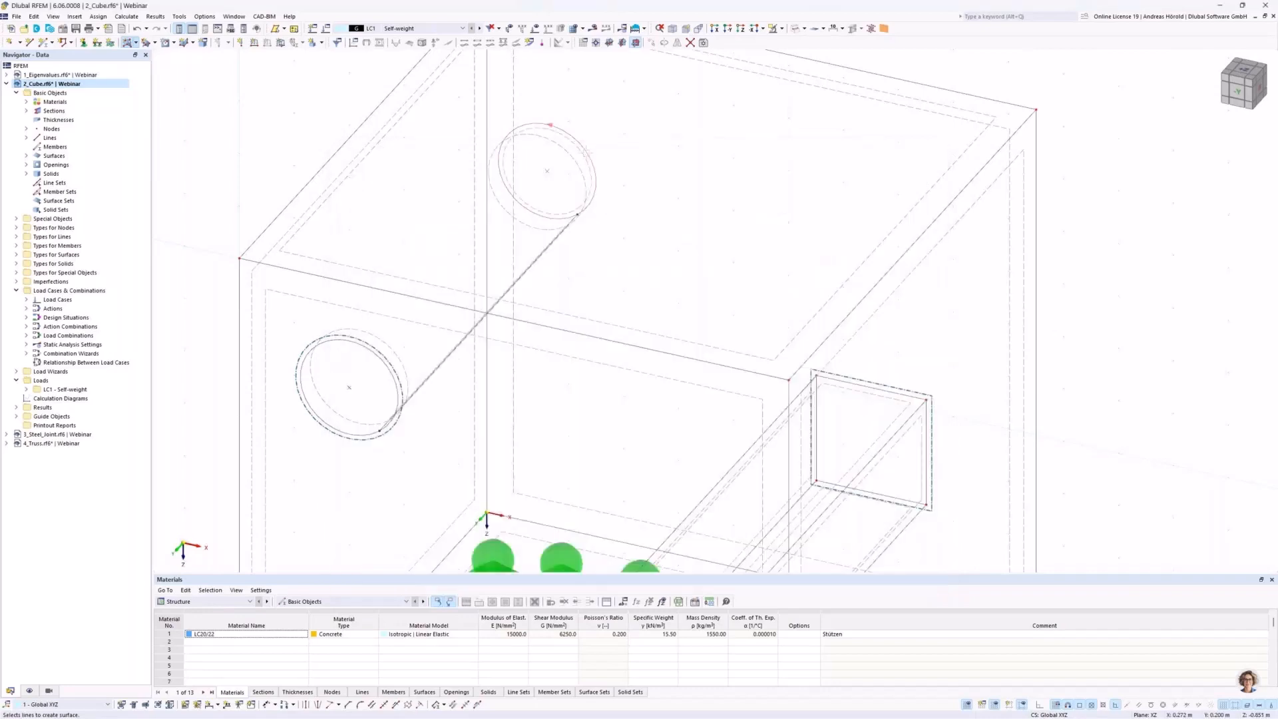
Display the whole cube as a transparent model.
{"action": "scroll", "coordinate": [582, 153], "scroll_direction": "down", "scroll_amount": 5}
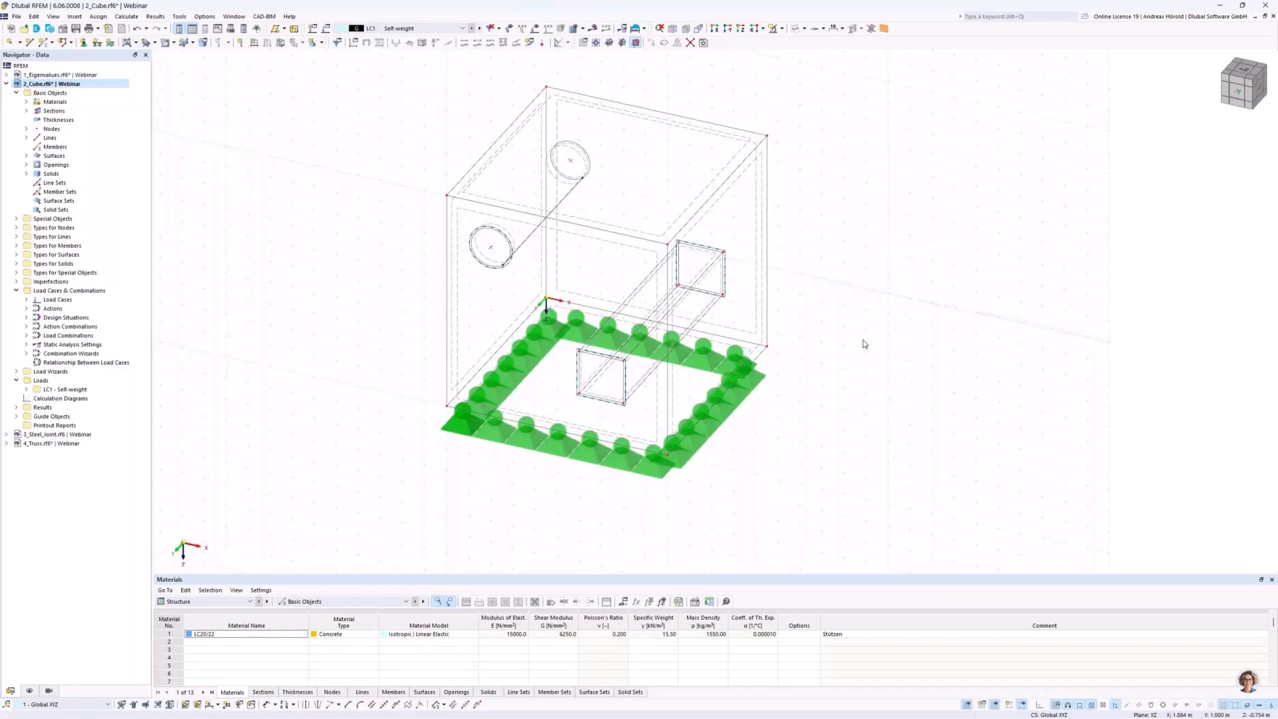
{"action": "left_click", "coordinate": [805, 28]}
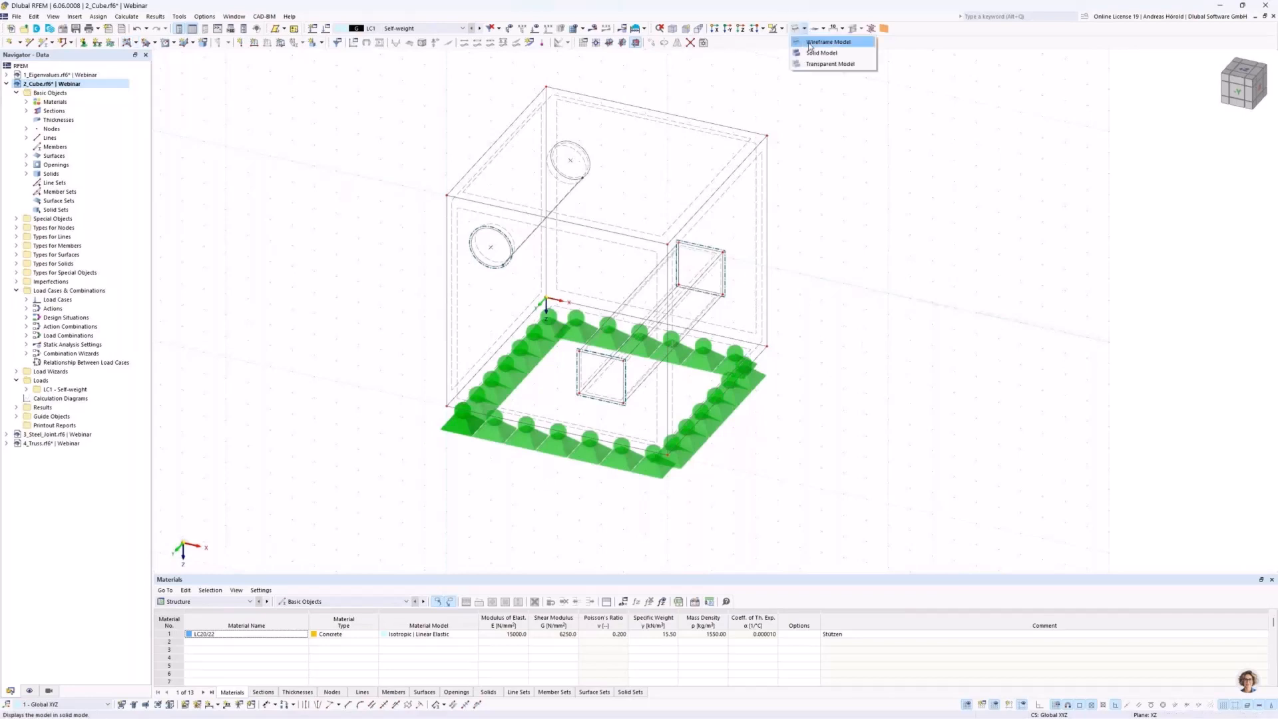
{"action": "left_click", "coordinate": [819, 64]}
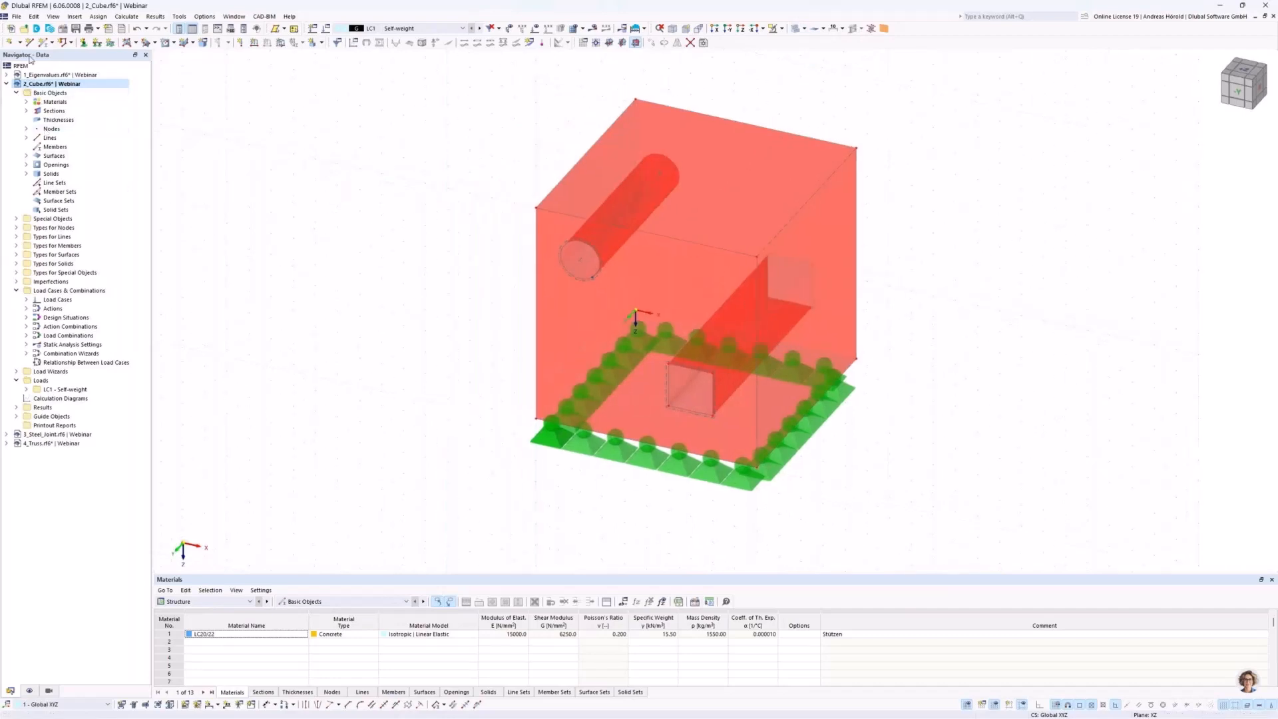
Replace the boundary surfaces of solid 1 with all surfaces of the cube and its openings, 1-12.
{"action": "left_click", "coordinate": [27, 174]}
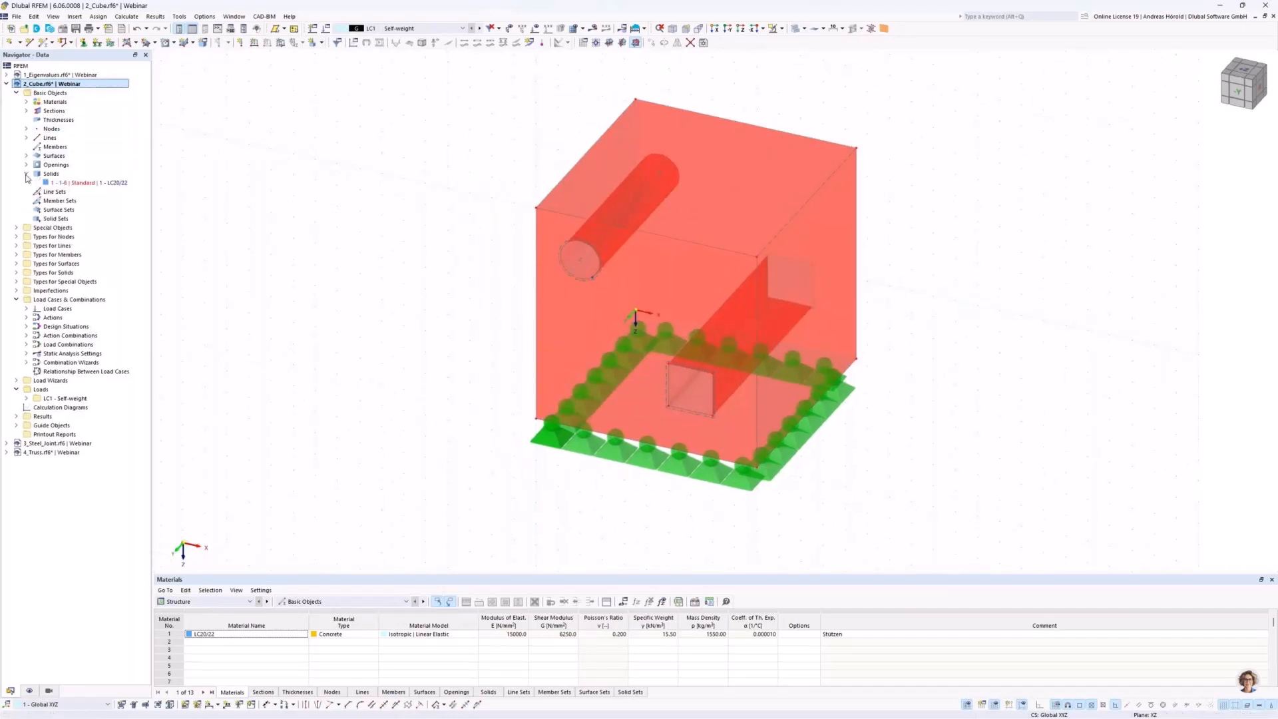
{"action": "double_click", "coordinate": [66, 184]}
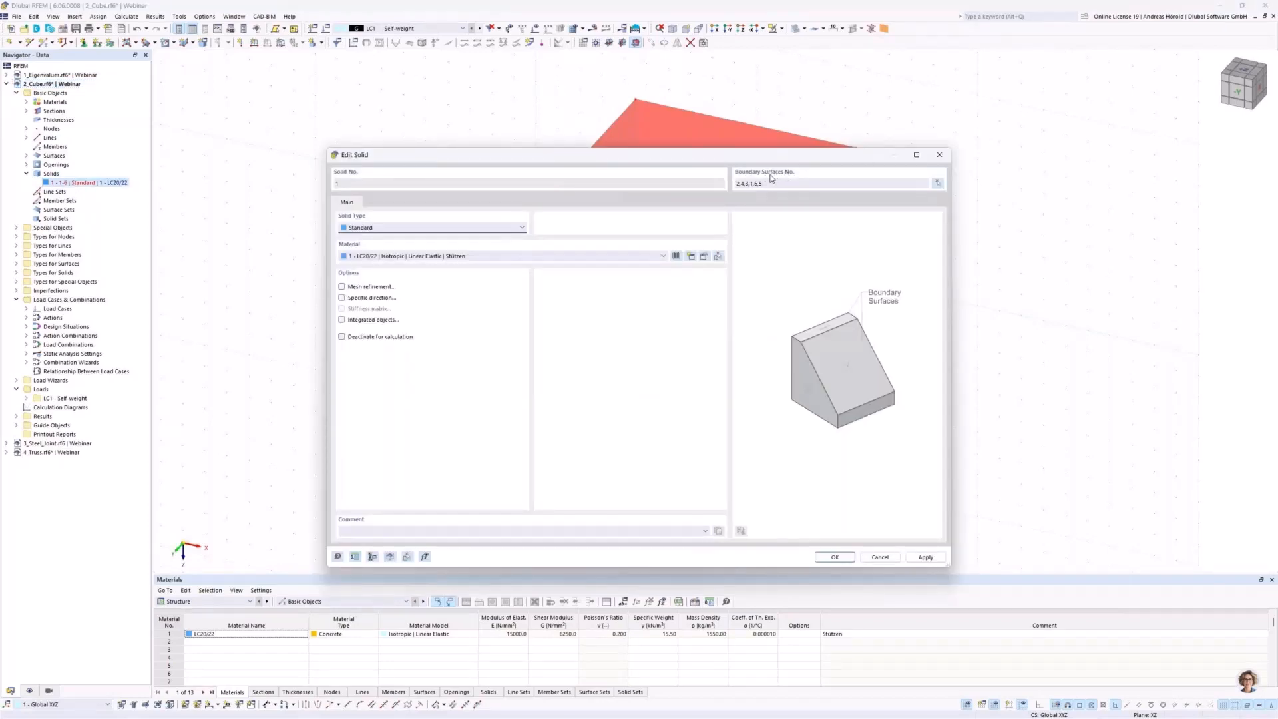
{"action": "left_click", "coordinate": [937, 183]}
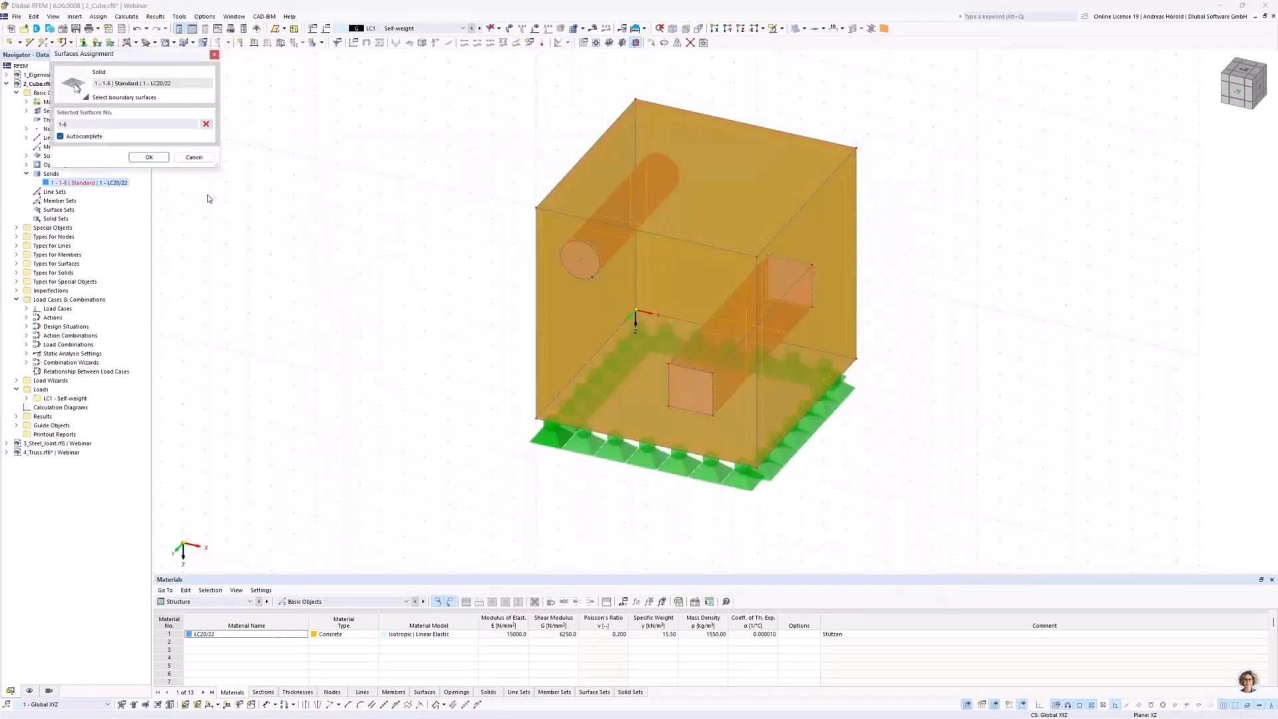
{"action": "key", "text": "BackSpace"}
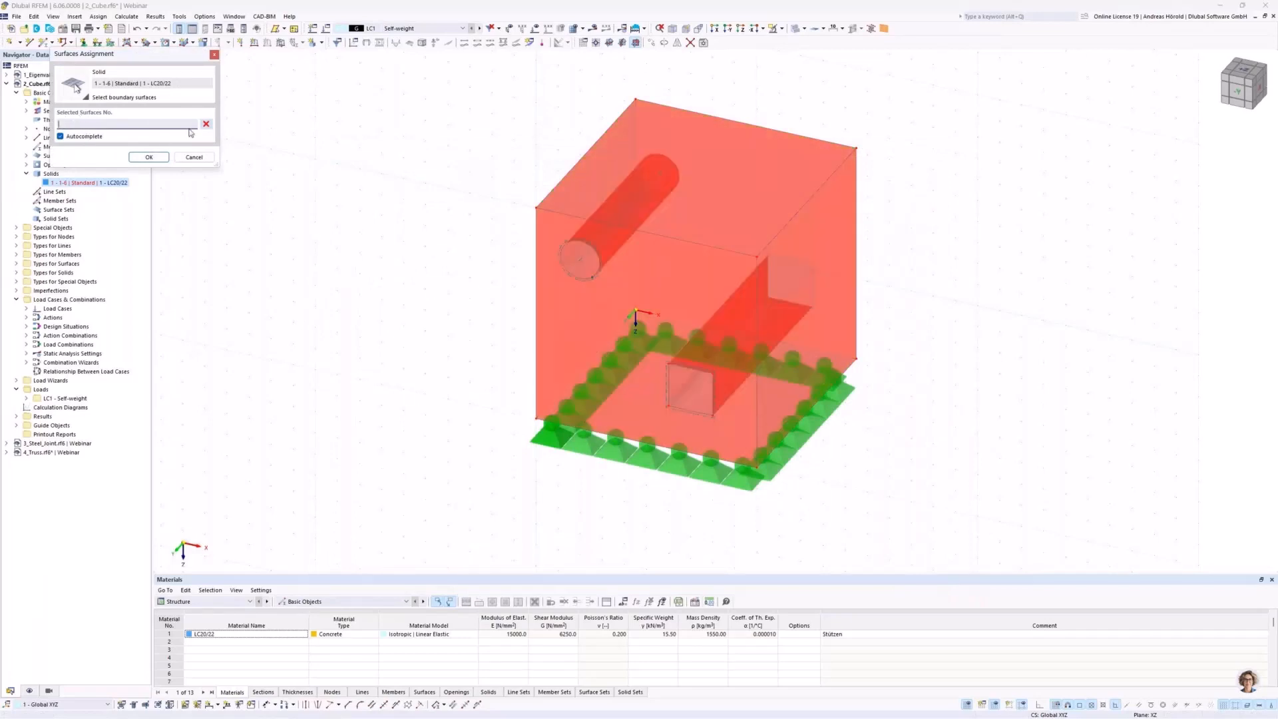
{"action": "left_click_drag", "start_coordinate": [505, 465], "coordinate": [940, 68]}
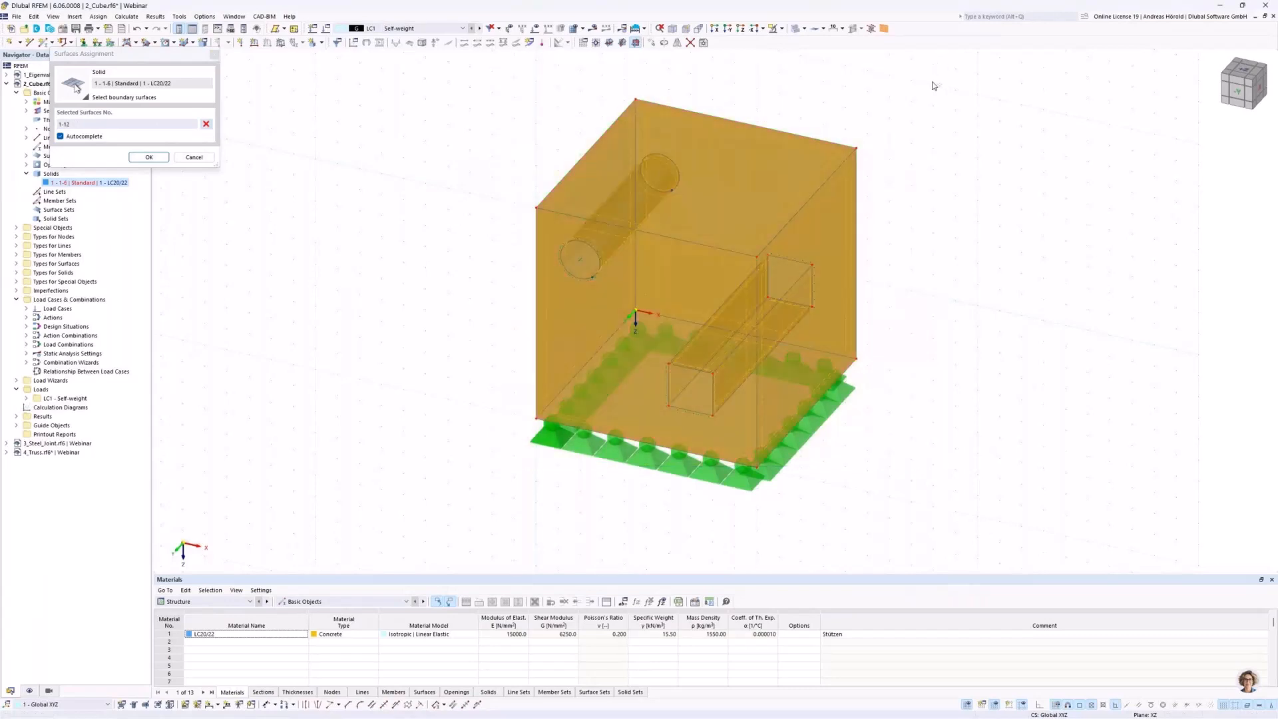
{"action": "left_click", "coordinate": [153, 159]}
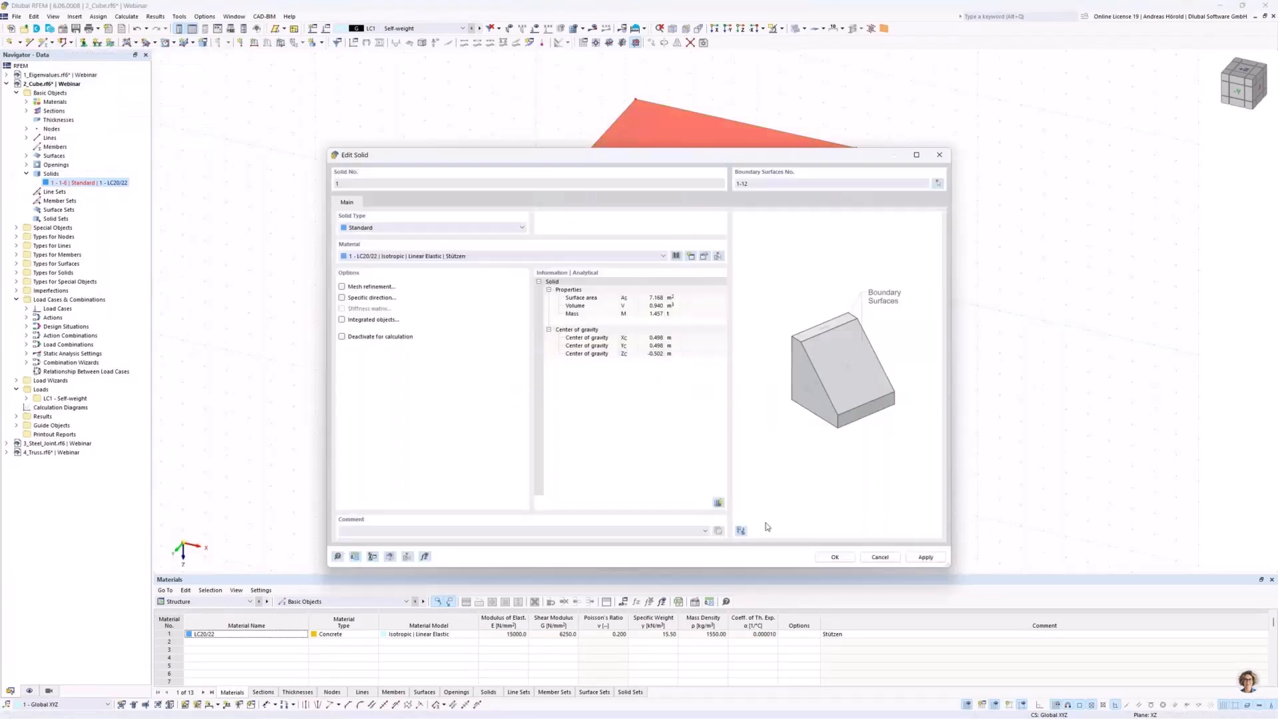
{"action": "left_click", "coordinate": [834, 556]}
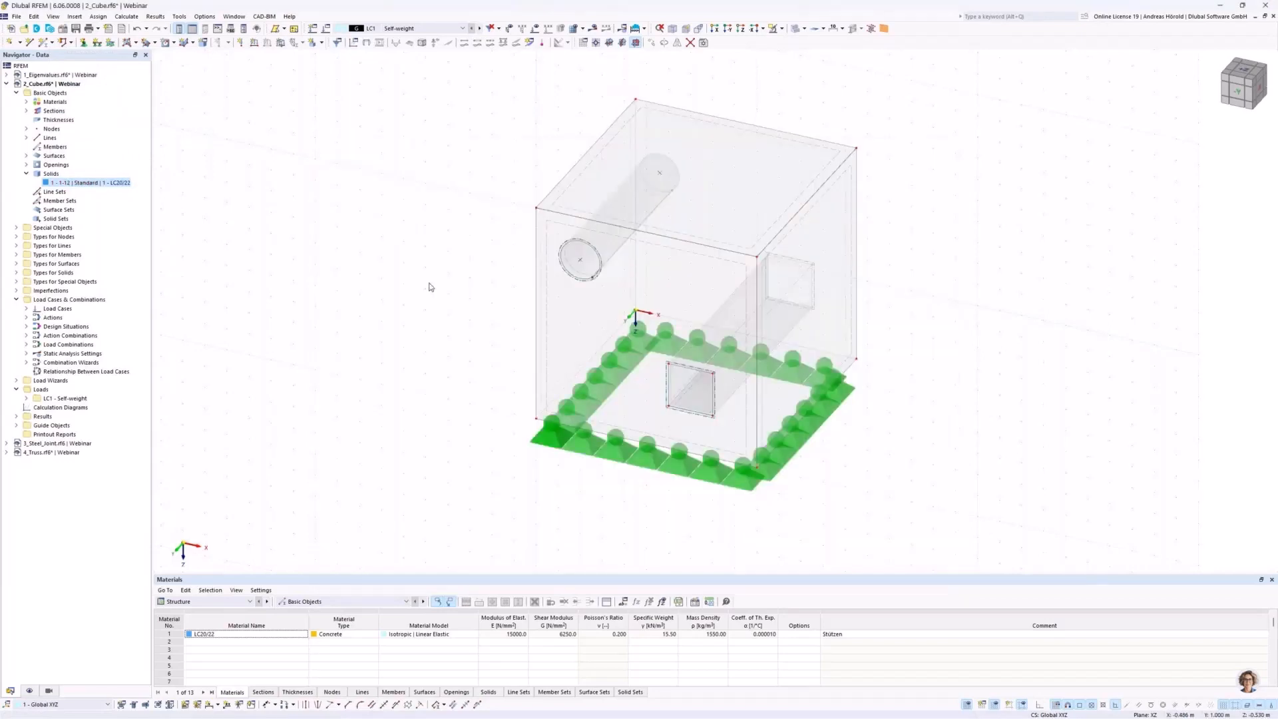
Generate the finite element mesh of the cube with the current mesh settings and inspect it around both openings.
{"action": "scroll", "coordinate": [908, 353], "scroll_direction": "up", "scroll_amount": 2}
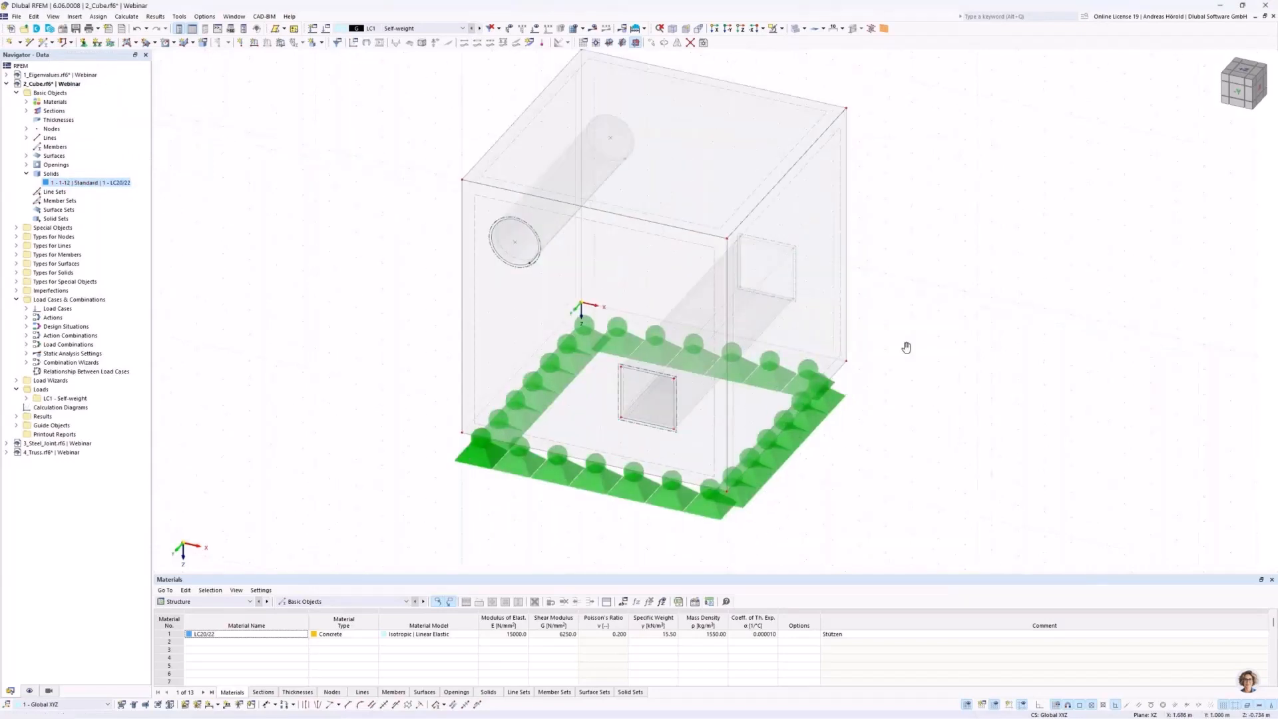
{"action": "left_click", "coordinate": [582, 28]}
{"action": "left_click", "coordinate": [589, 42]}
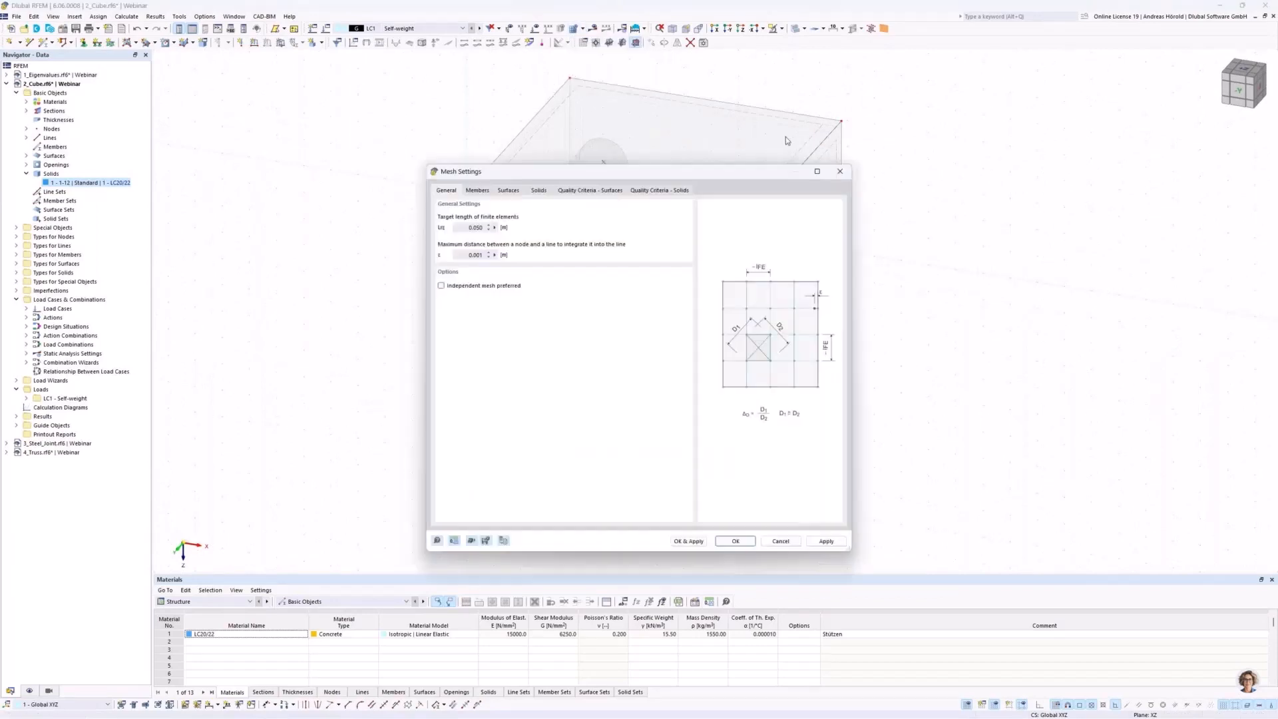
{"action": "left_click", "coordinate": [696, 542]}
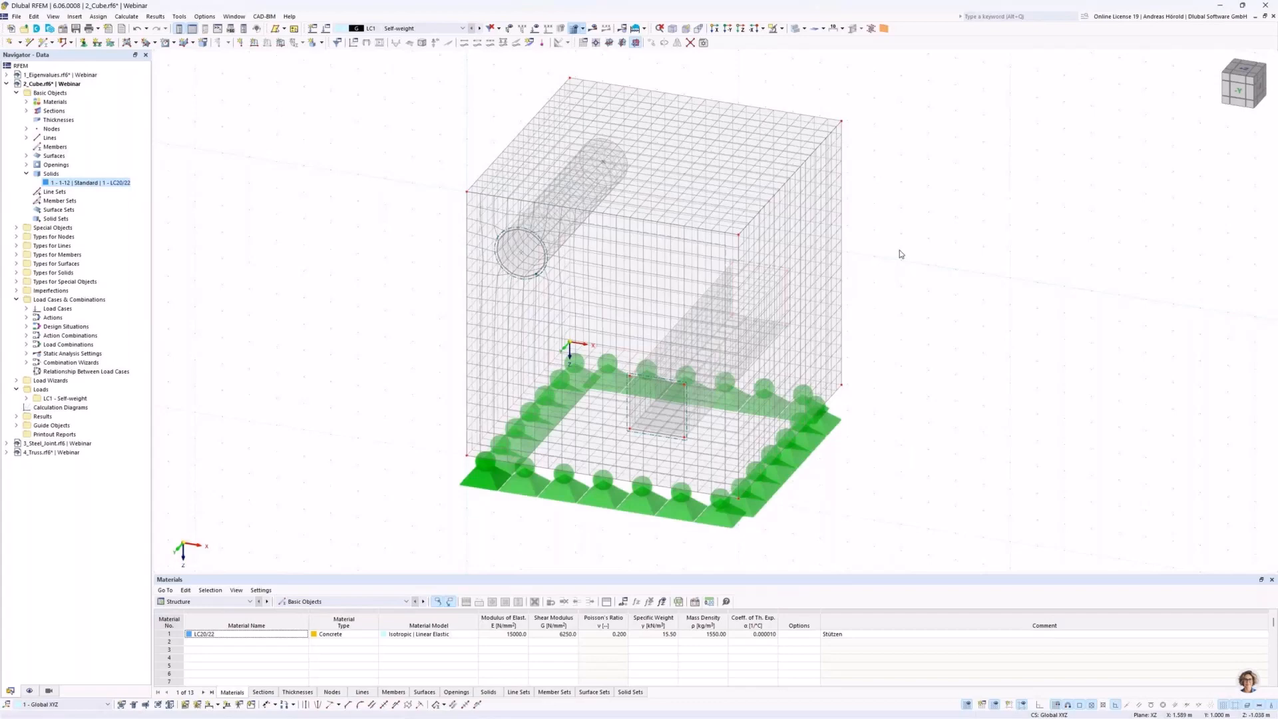
{"action": "mouse_move", "coordinate": [906, 286]}
{"action": "middle_mouse_down", "text": "ctrl"}
{"action": "mouse_move", "coordinate": [957, 232]}
{"action": "mouse_move", "coordinate": [927, 274]}
{"action": "middle_mouse_up", "text": "ctrl"}
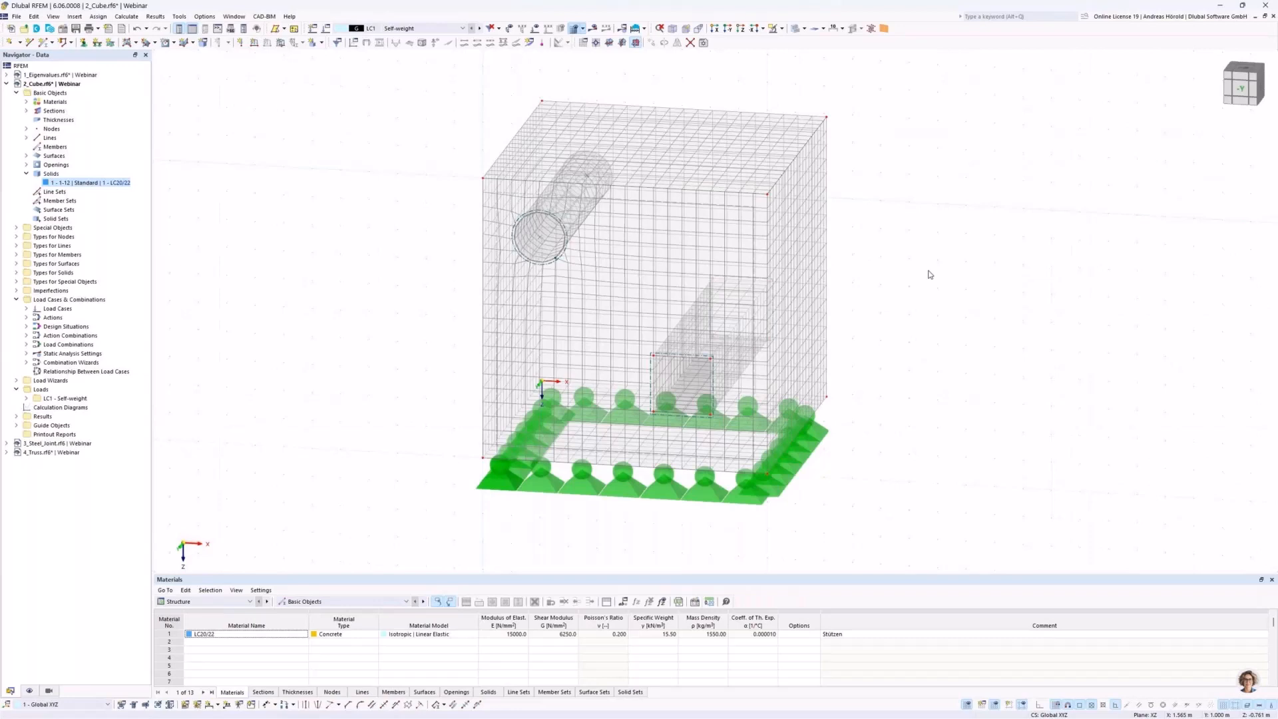
Switch to the 3_Steel_Joint model, open the steel joint's components for editing and show the end plate face-on along the X-axis.
{"action": "left_click", "coordinate": [6, 84]}
{"action": "left_click", "coordinate": [58, 93]}
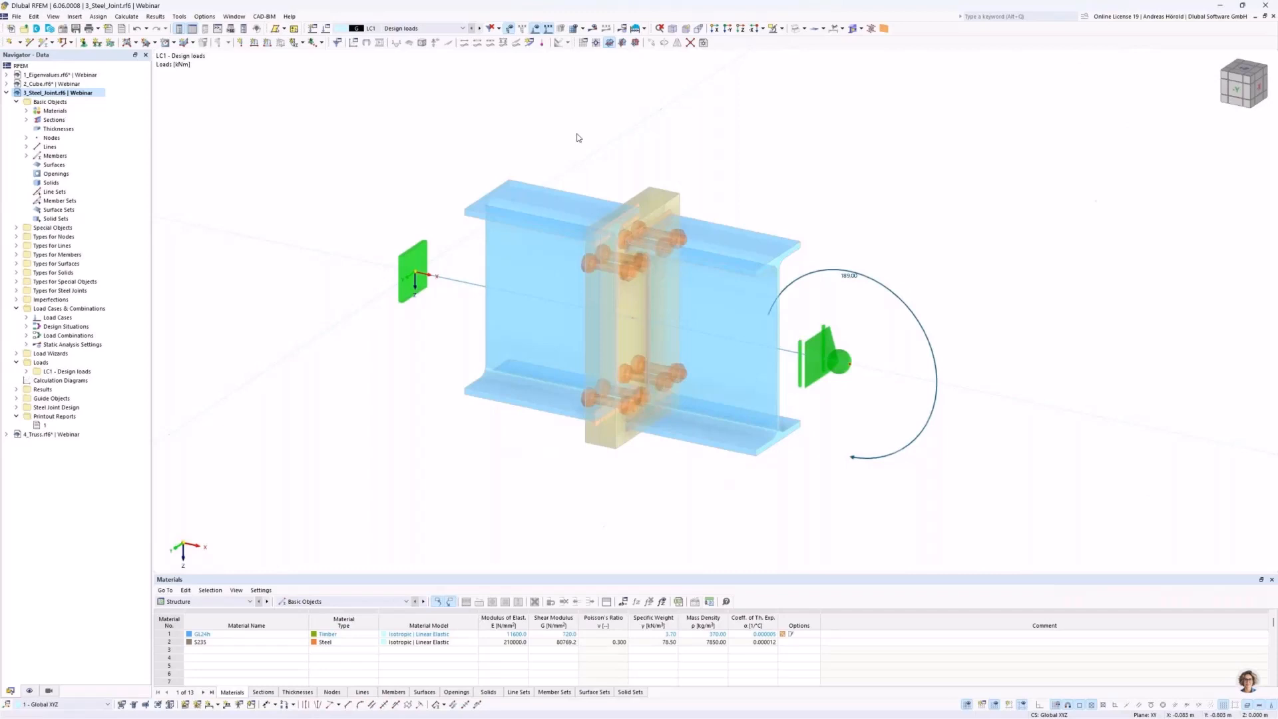
{"action": "double_click", "coordinate": [645, 325]}
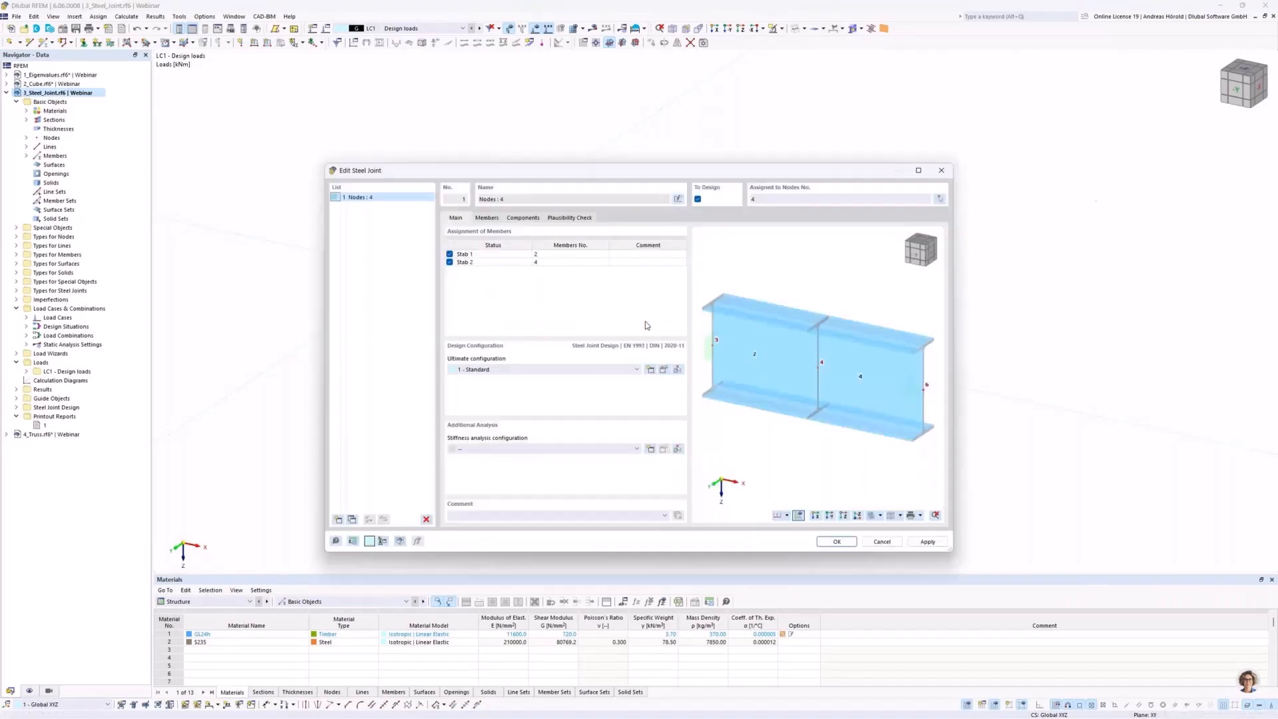
{"action": "left_click", "coordinate": [523, 218]}
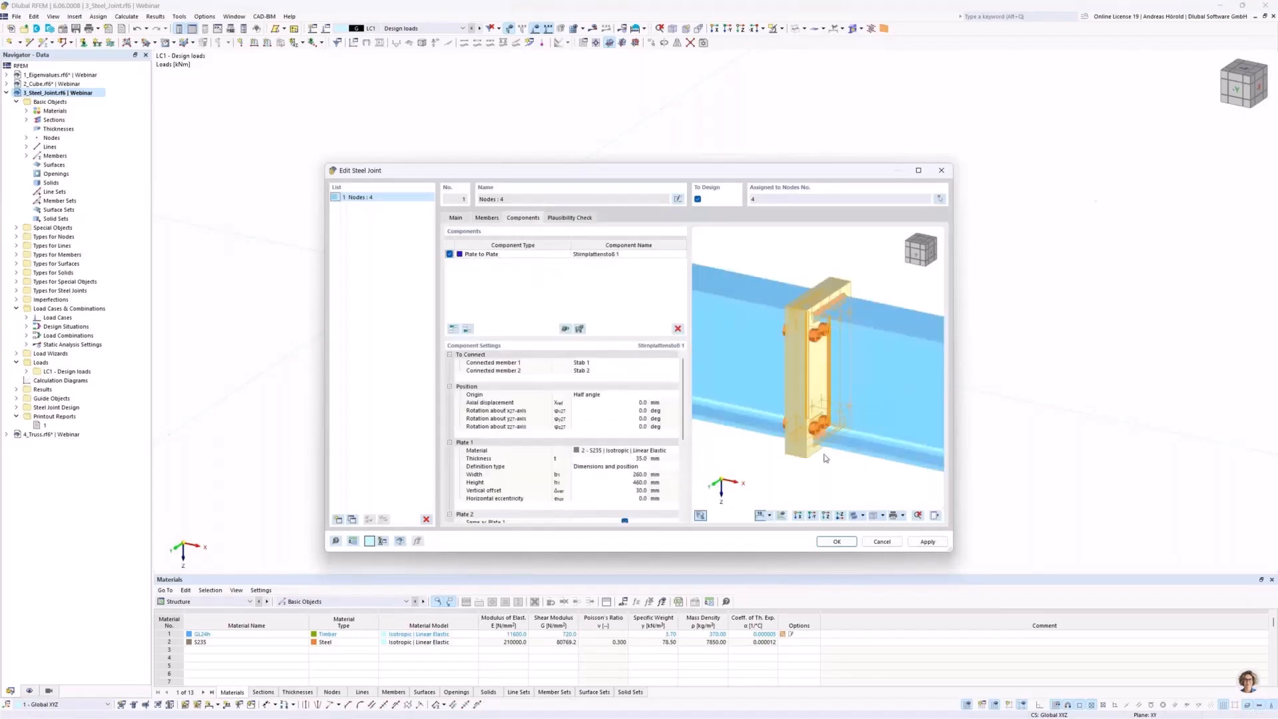
{"action": "left_click", "coordinate": [813, 517]}
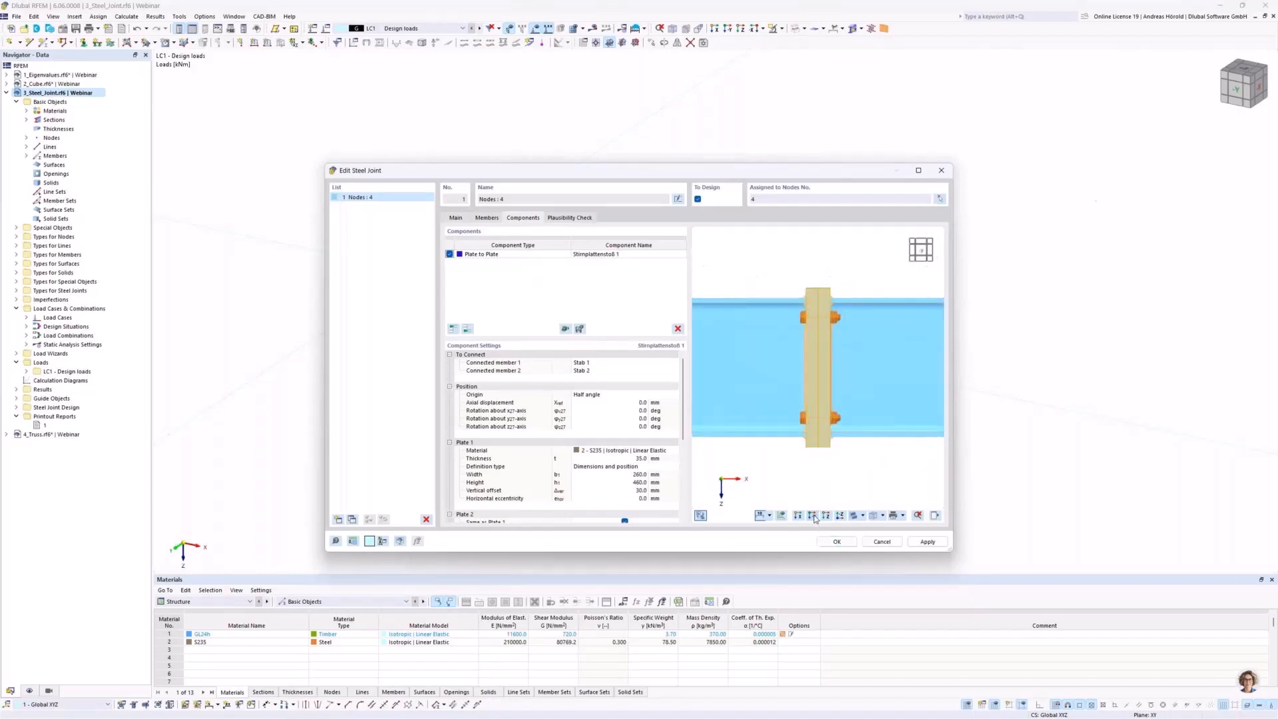
{"action": "left_click", "coordinate": [798, 517]}
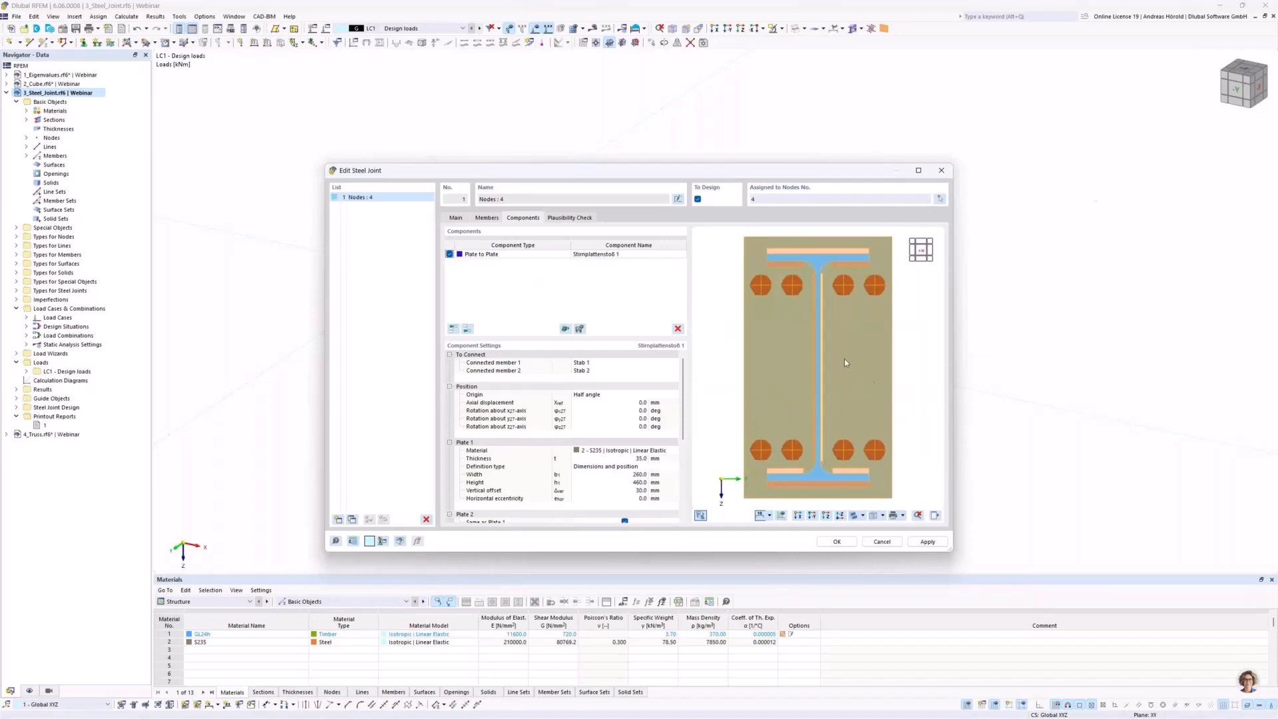
{"action": "scroll", "coordinate": [841, 356], "scroll_direction": "down", "scroll_amount": 1}
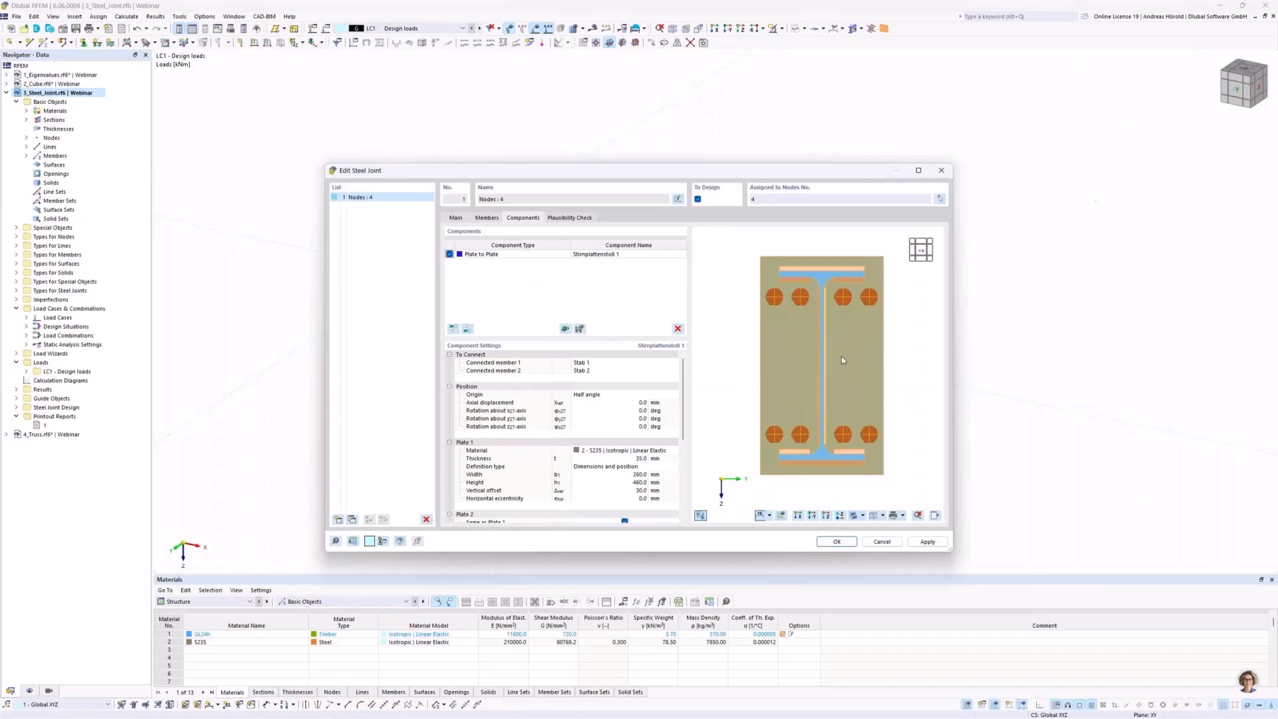
{"action": "middle_click_drag", "start_coordinate": [842, 357], "coordinate": [840, 365]}
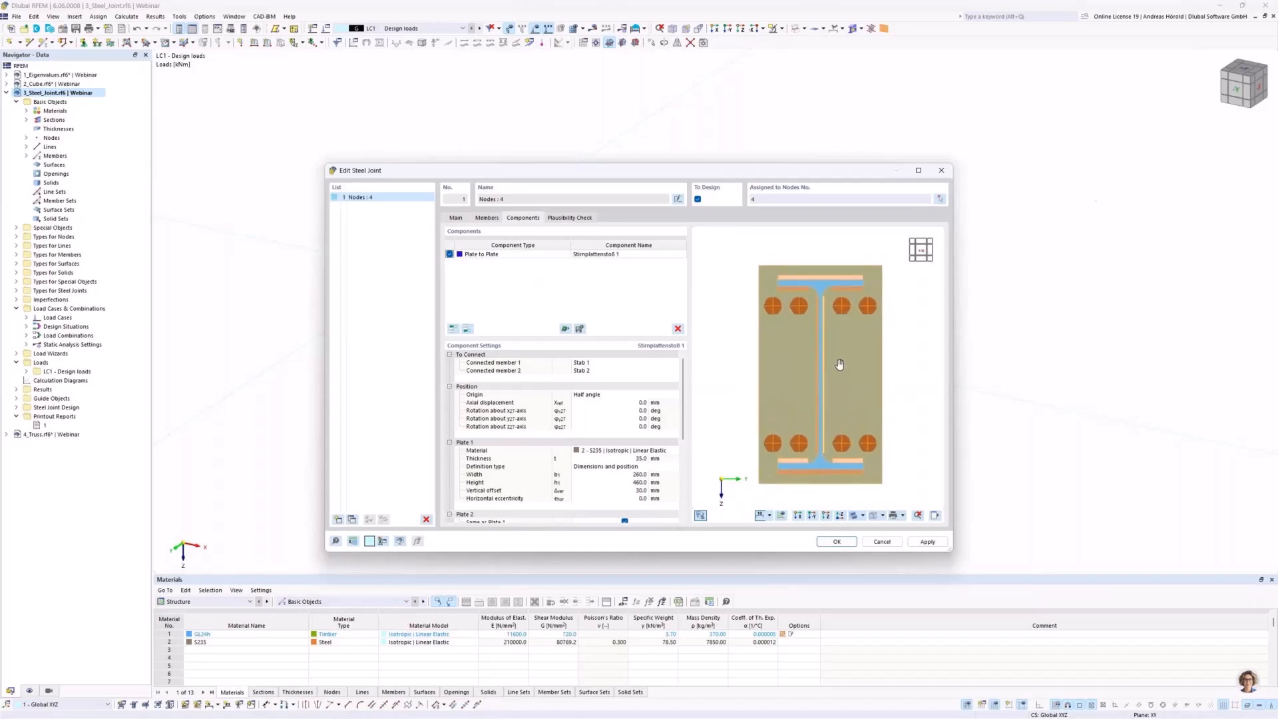
Add a linear dimension chain across the plate width and bolt columns, Projection in Y, Second plane, offset about -0.039 m above the plate.
{"action": "right_click", "coordinate": [725, 318]}
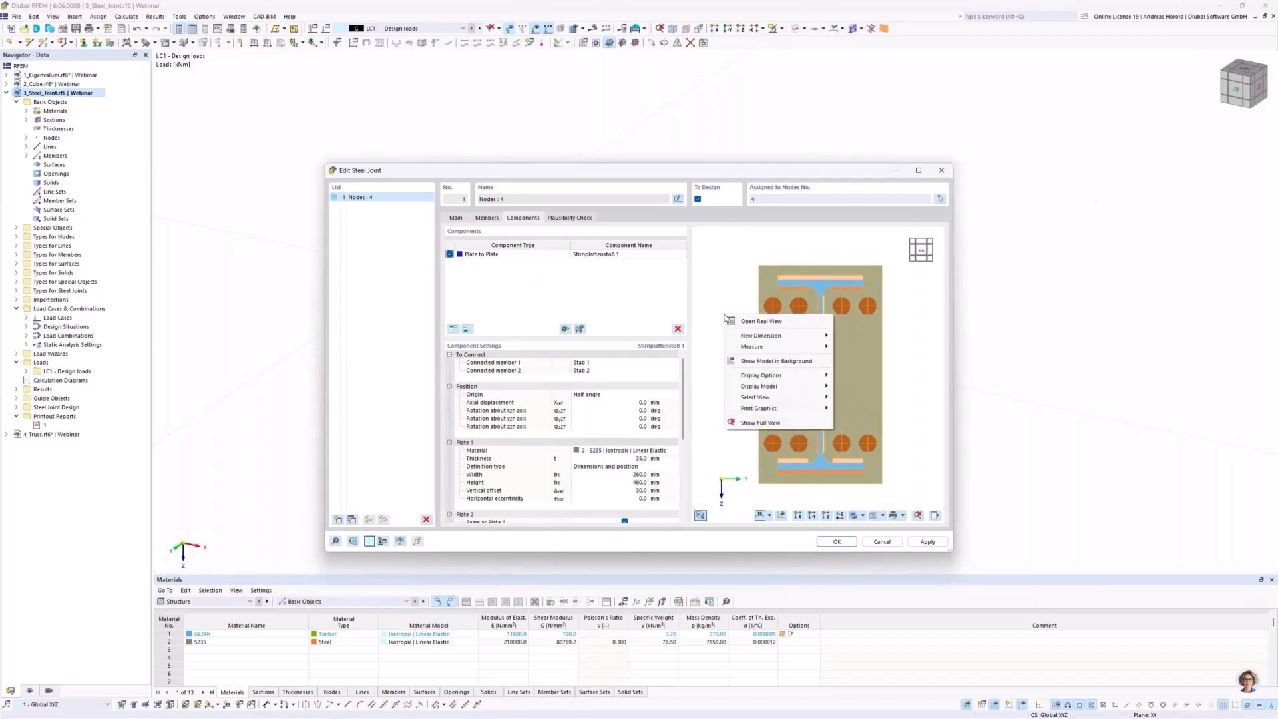
{"action": "mouse_move", "coordinate": [784, 339]}
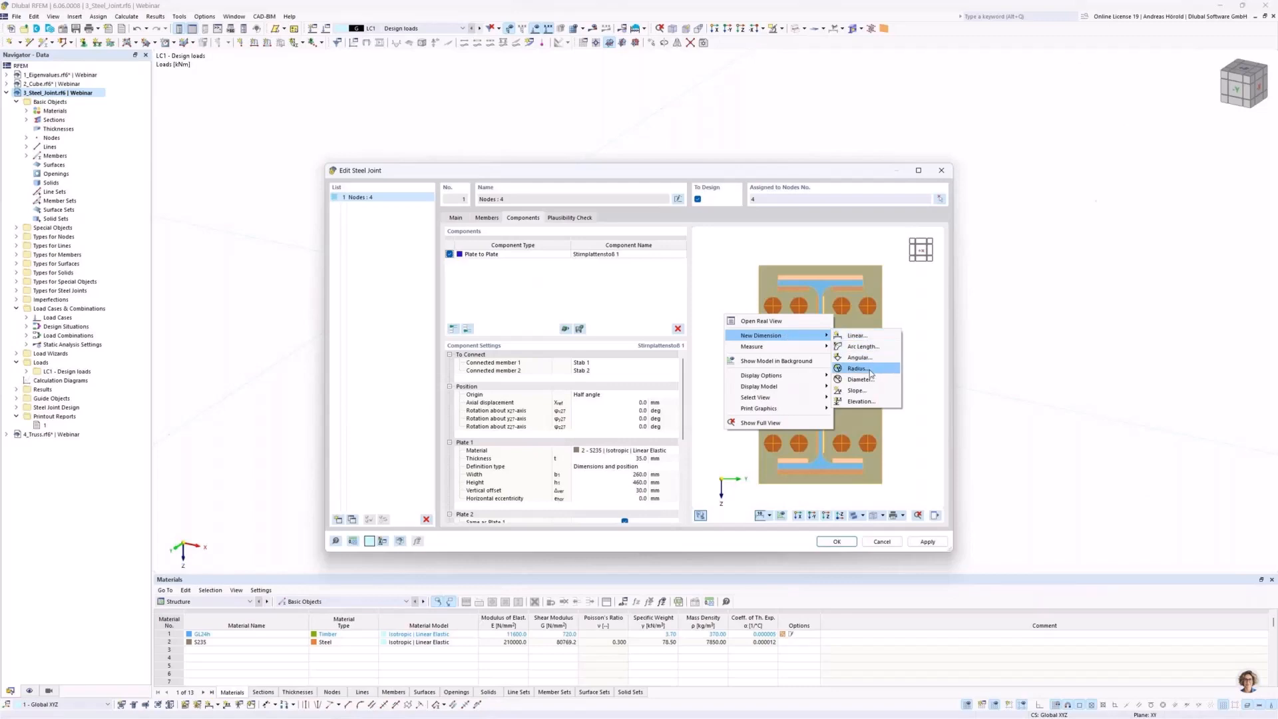
{"action": "left_click", "coordinate": [856, 336]}
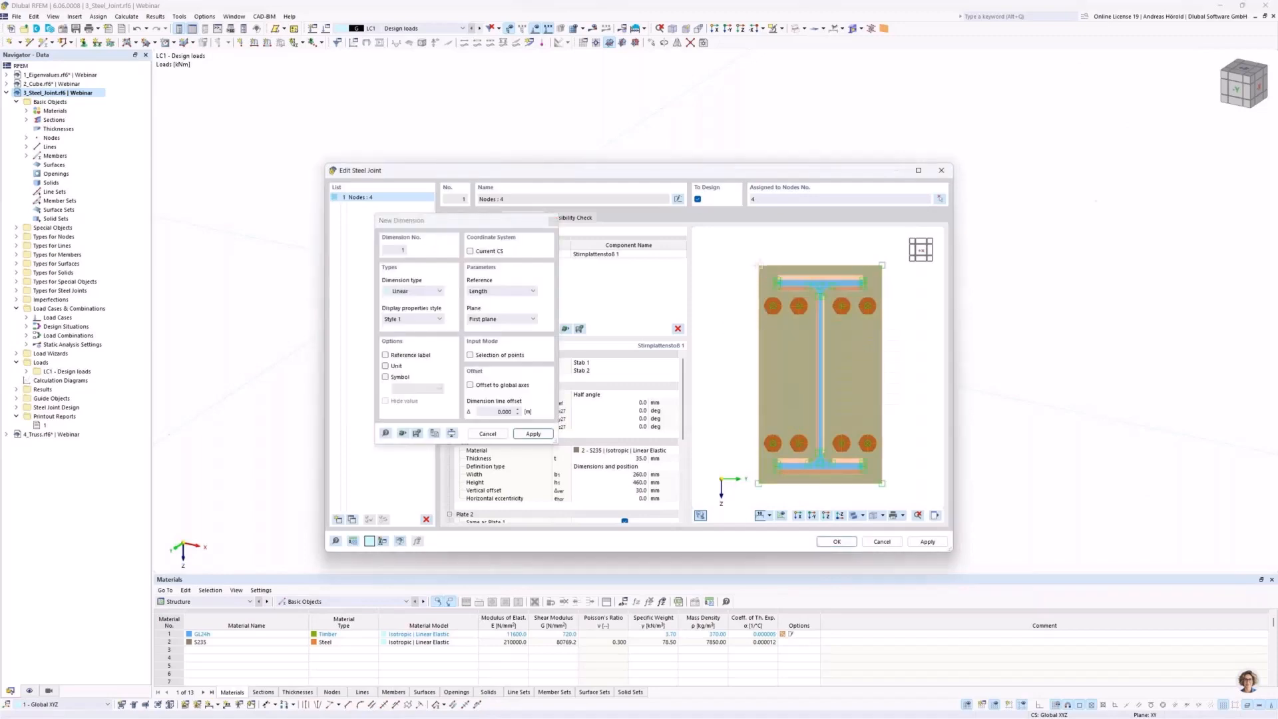
{"action": "left_click", "coordinate": [773, 306]}
{"action": "left_click_drag", "start_coordinate": [466, 220], "coordinate": [624, 247]}
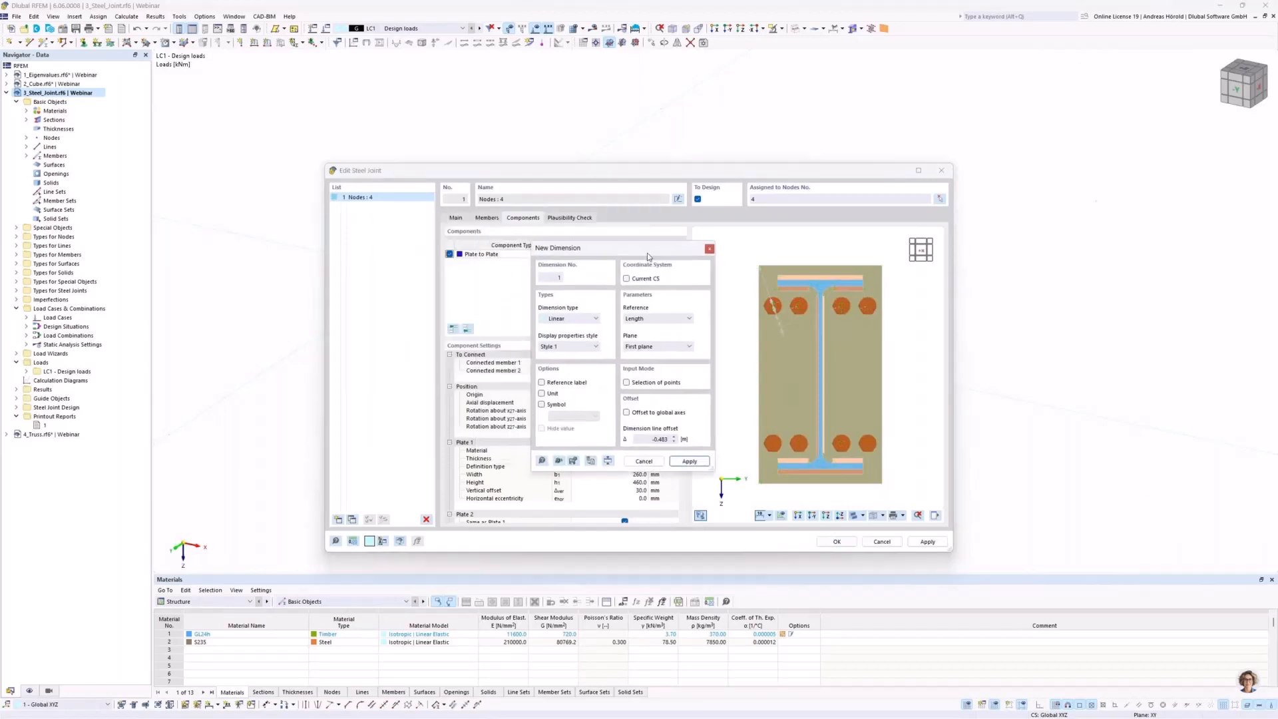
{"action": "left_click", "coordinate": [656, 319]}
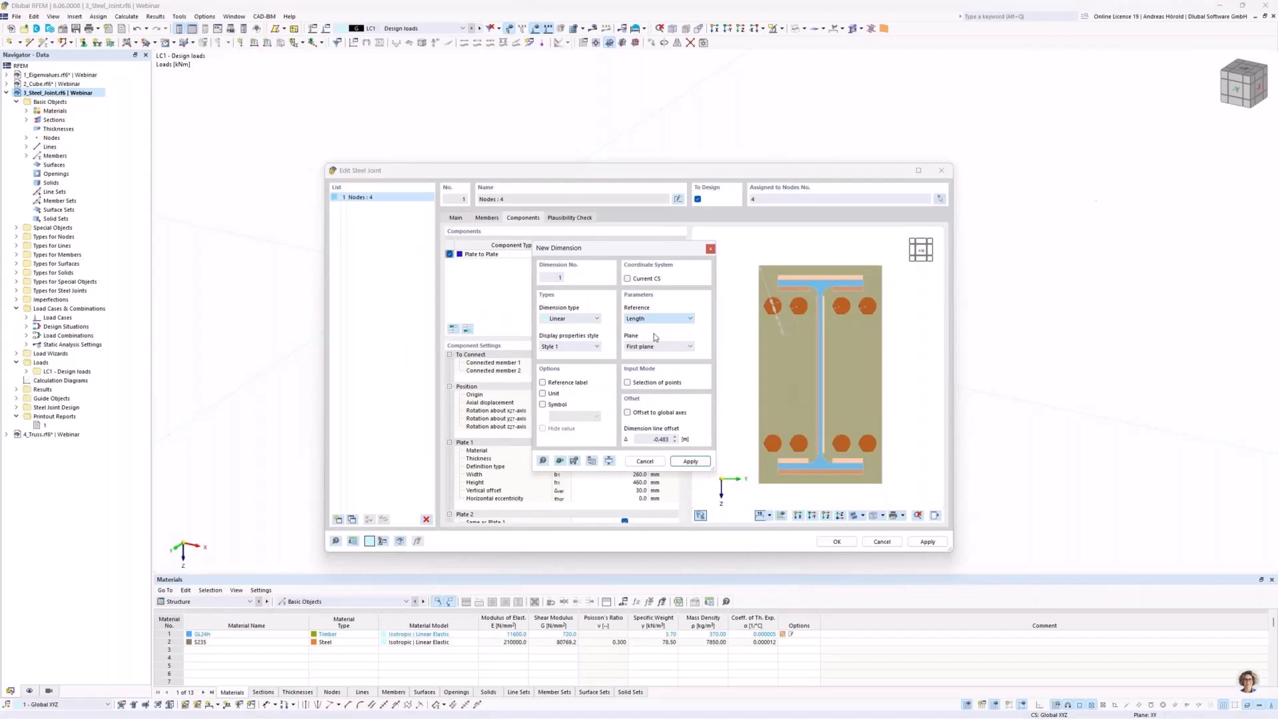
{"action": "left_click", "coordinate": [654, 347]}
{"action": "left_click", "coordinate": [651, 355]}
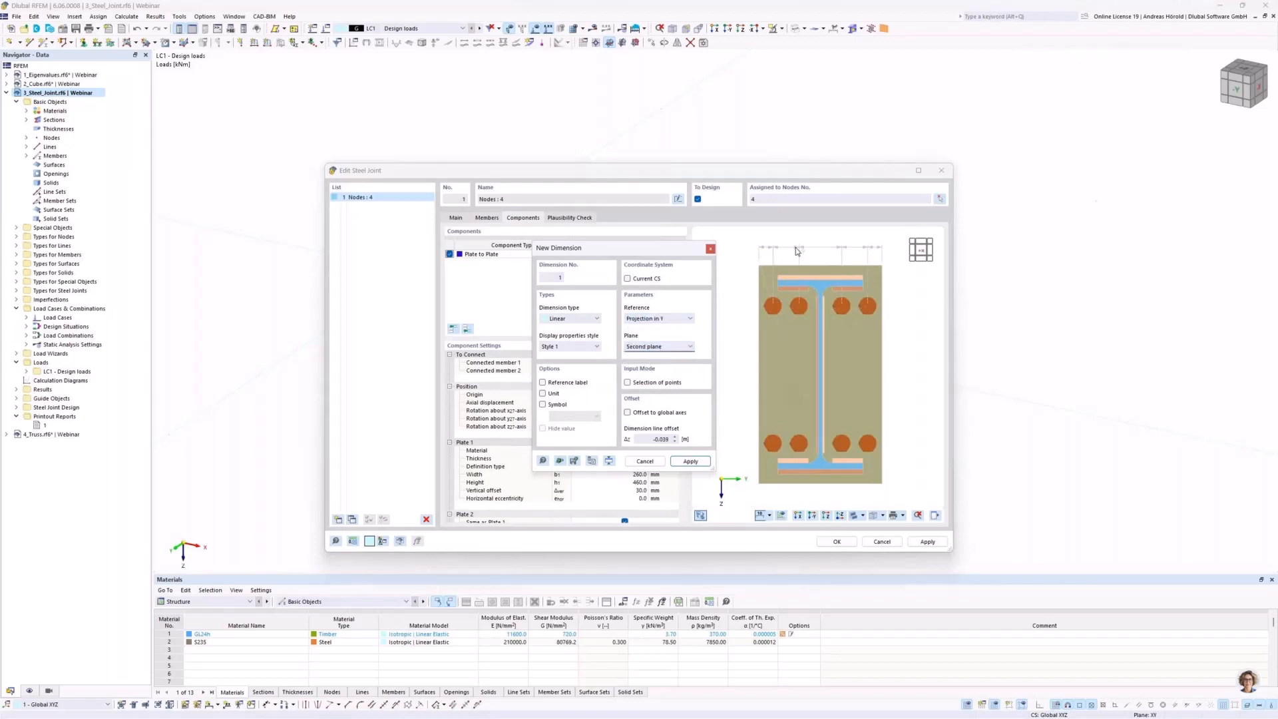
{"action": "left_click", "coordinate": [797, 251]}
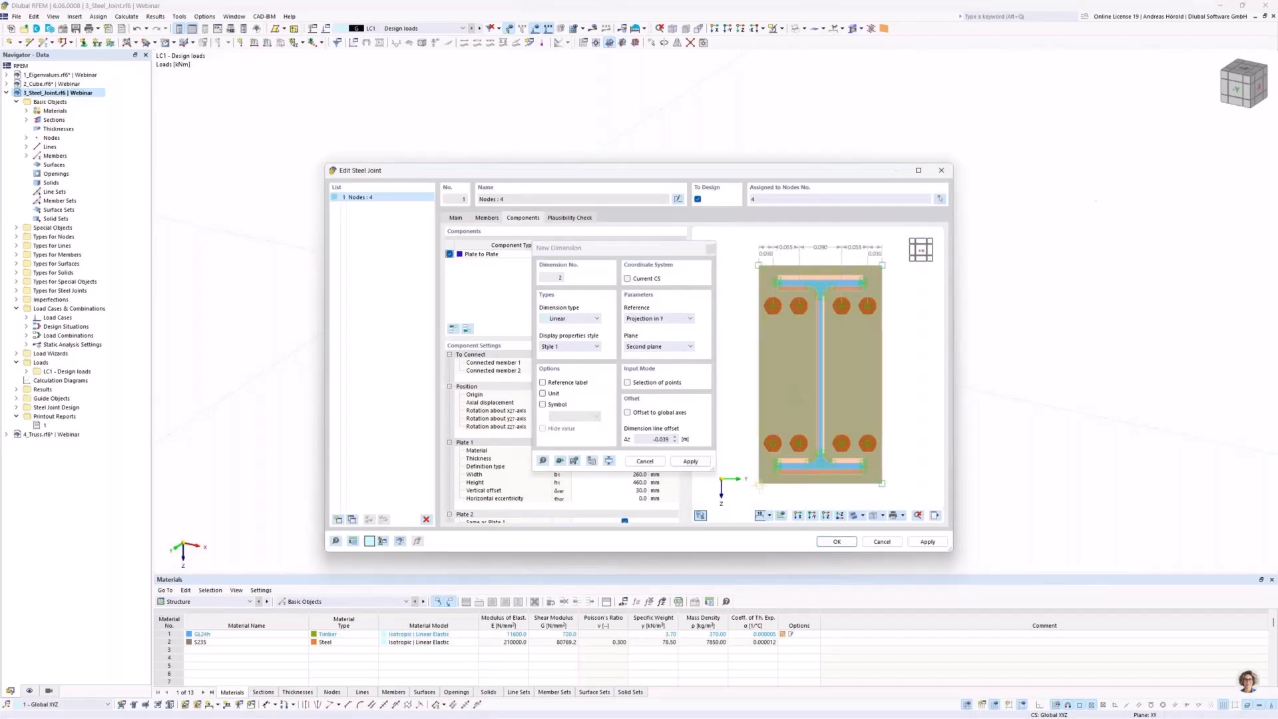
Add a linear dimension chain over the plate height and bolt rows, Projection in Z, First plane, offset about -0.040 m beside the plate.
{"action": "left_click", "coordinate": [772, 442]}
{"action": "left_click", "coordinate": [772, 306]}
{"action": "left_click", "coordinate": [637, 320]}
{"action": "left_click", "coordinate": [649, 343]}
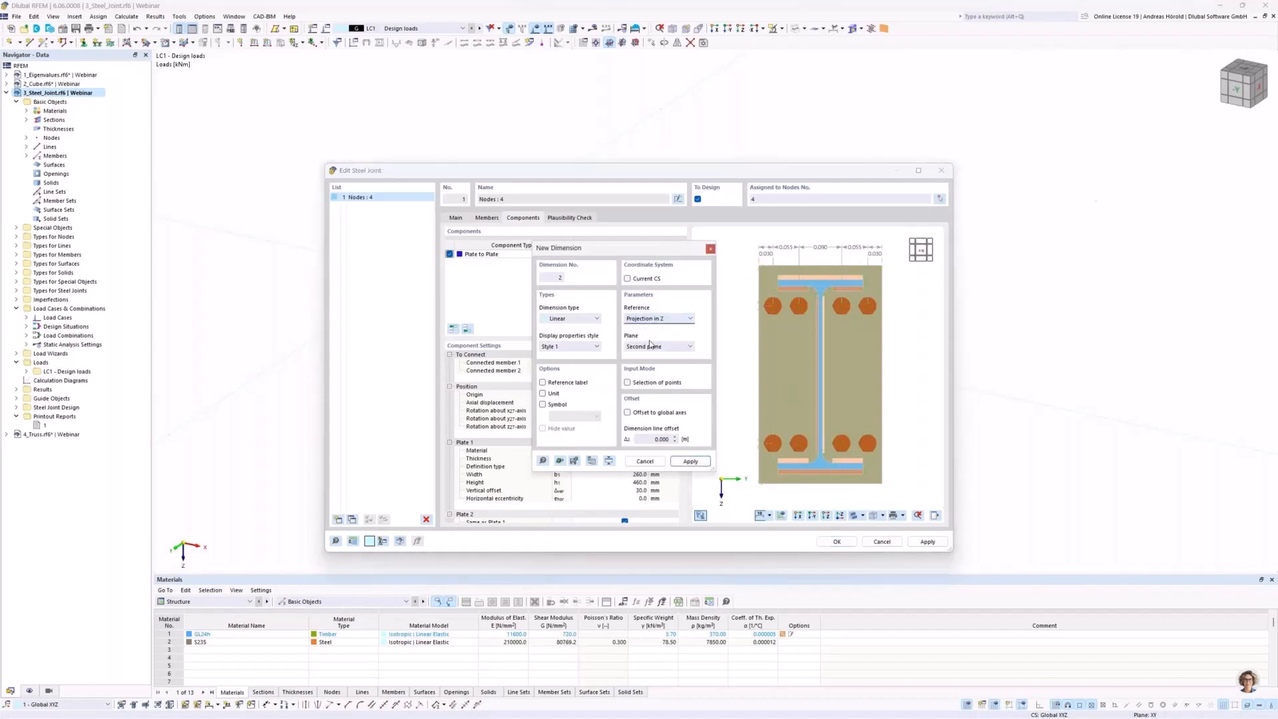
{"action": "left_click", "coordinate": [651, 347]}
{"action": "left_click", "coordinate": [651, 355]}
{"action": "left_click", "coordinate": [742, 353]}
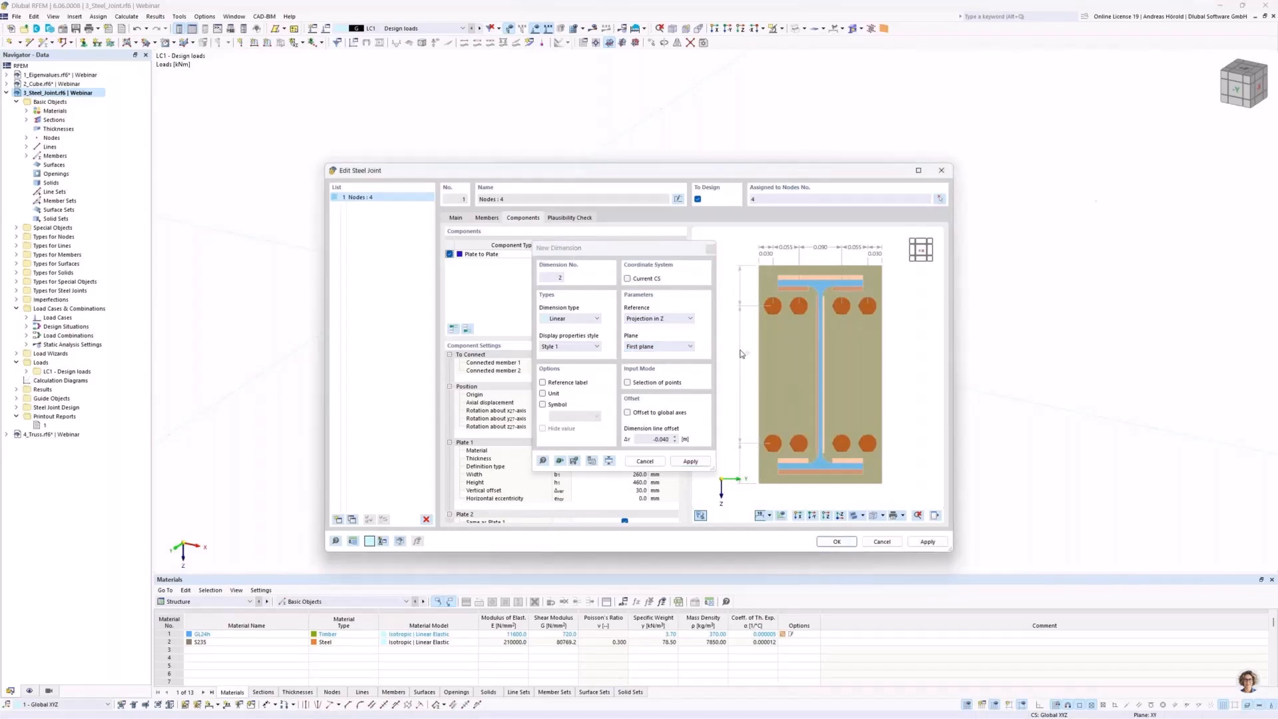
{"action": "left_click", "coordinate": [710, 250]}
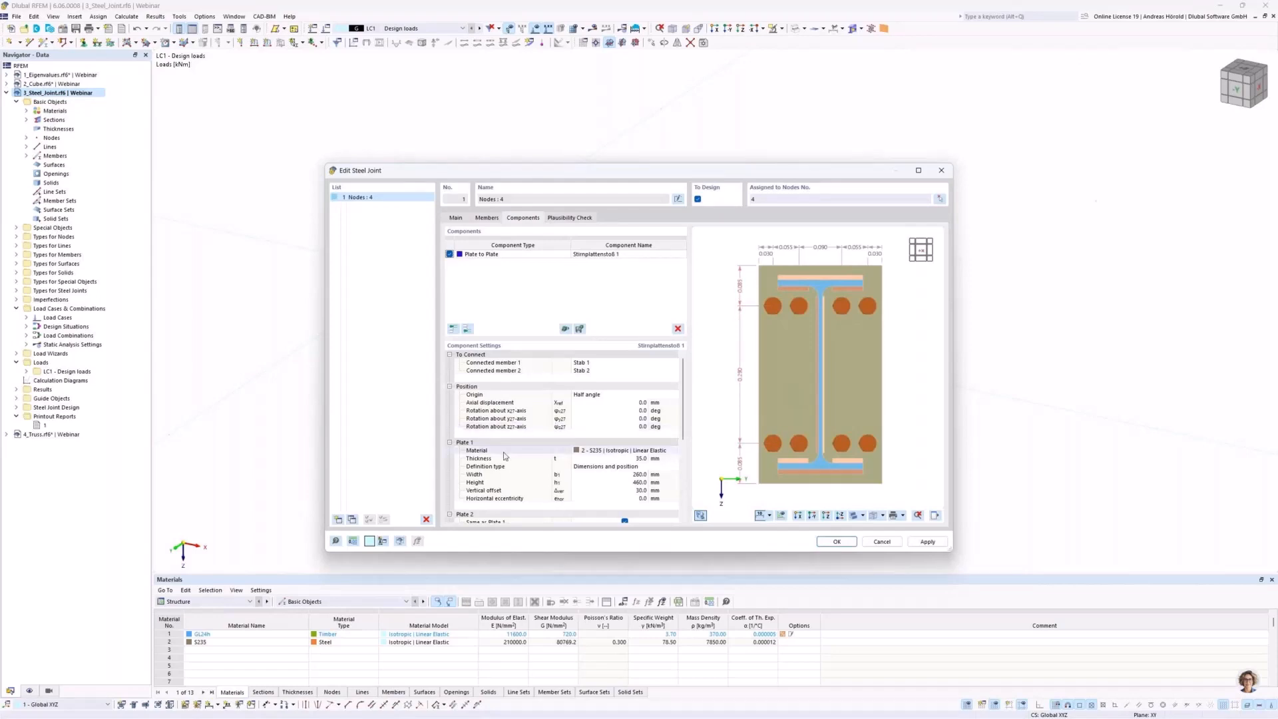
Set the dimension lengths to millimetres with no decimal places and apply the changes to the steel joint.
{"action": "left_click", "coordinate": [353, 541]}
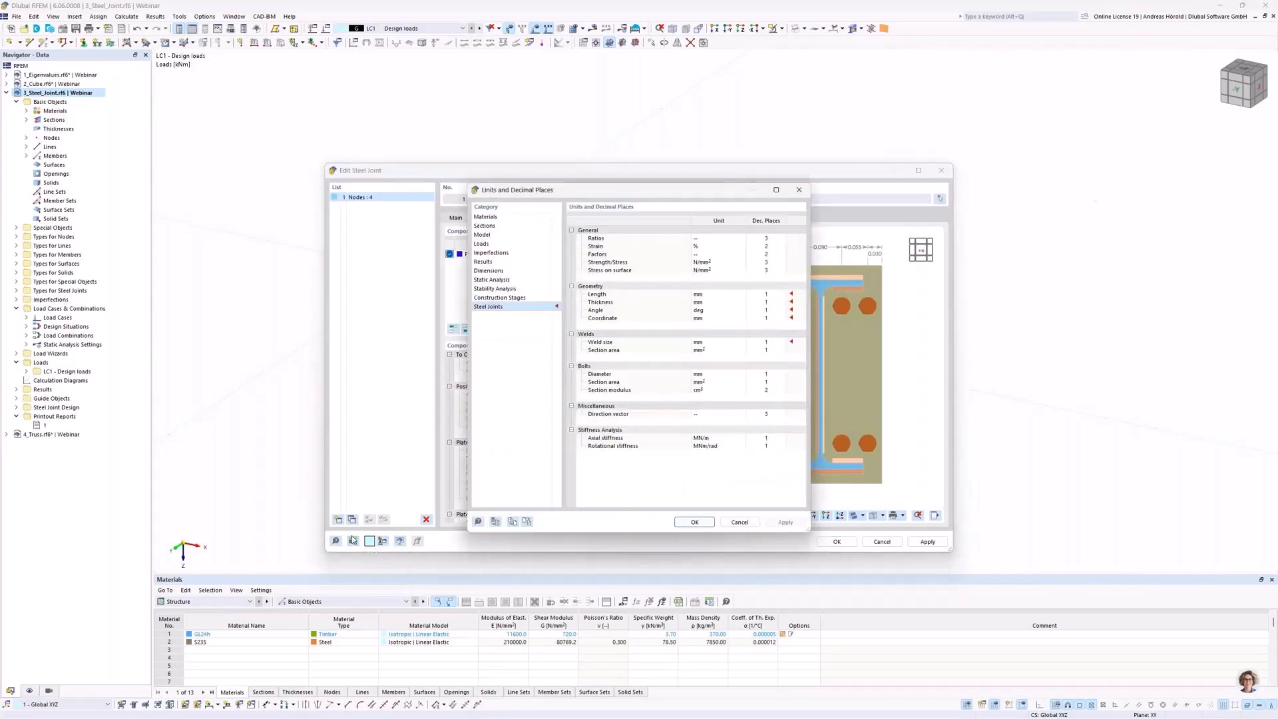
{"action": "left_click", "coordinate": [495, 271]}
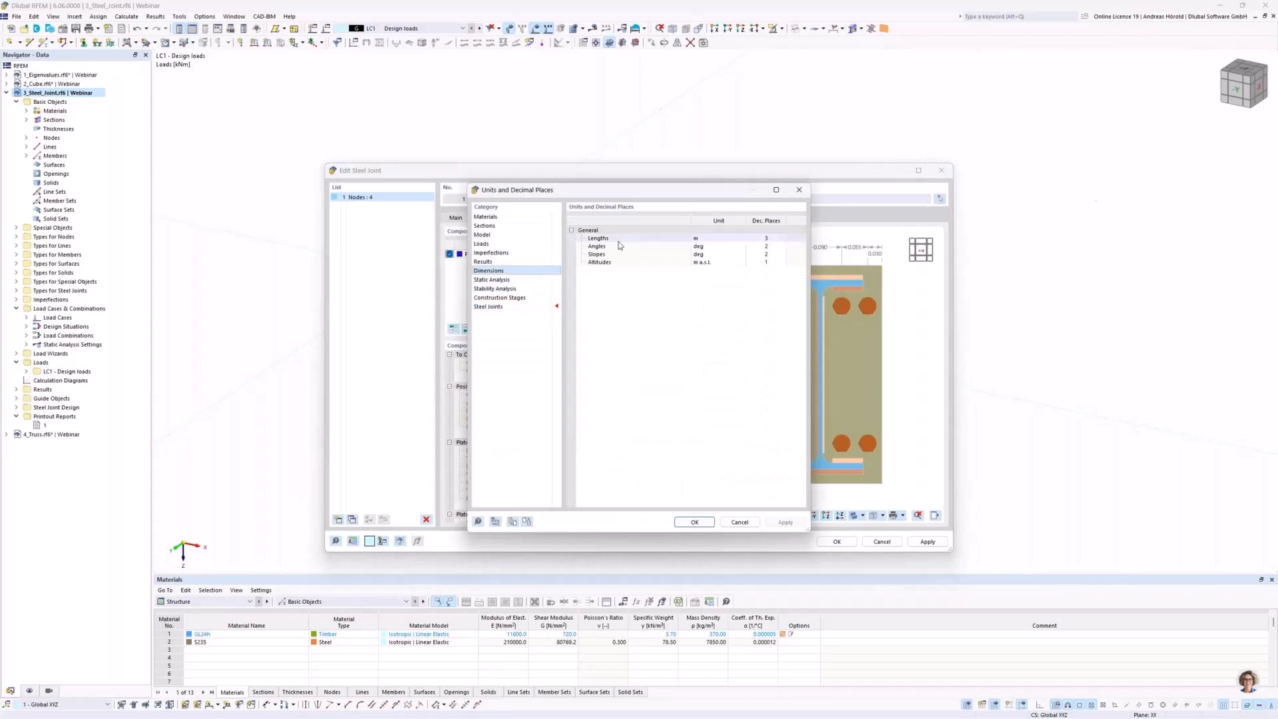
{"action": "left_click", "coordinate": [711, 239]}
{"action": "left_click", "coordinate": [711, 241]}
{"action": "left_click", "coordinate": [710, 251]}
{"action": "left_click", "coordinate": [778, 240]}
{"action": "left_click", "coordinate": [692, 523]}
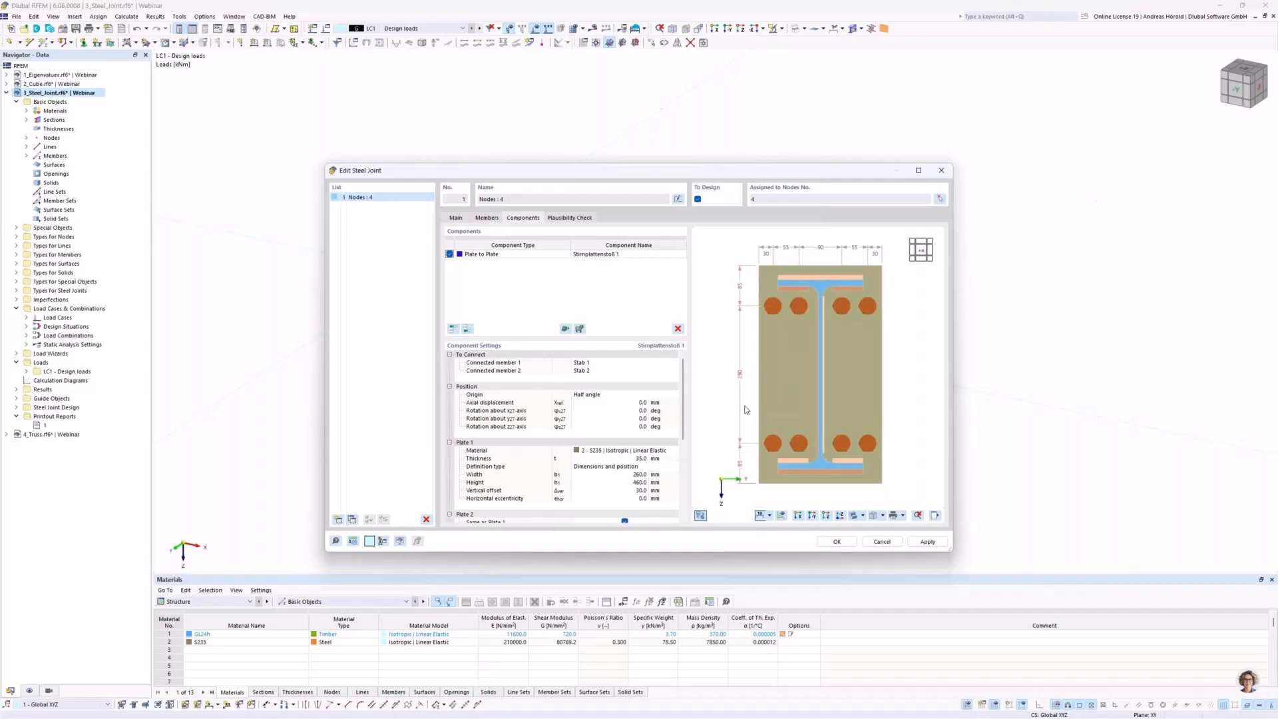
{"action": "left_click", "coordinate": [929, 543]}
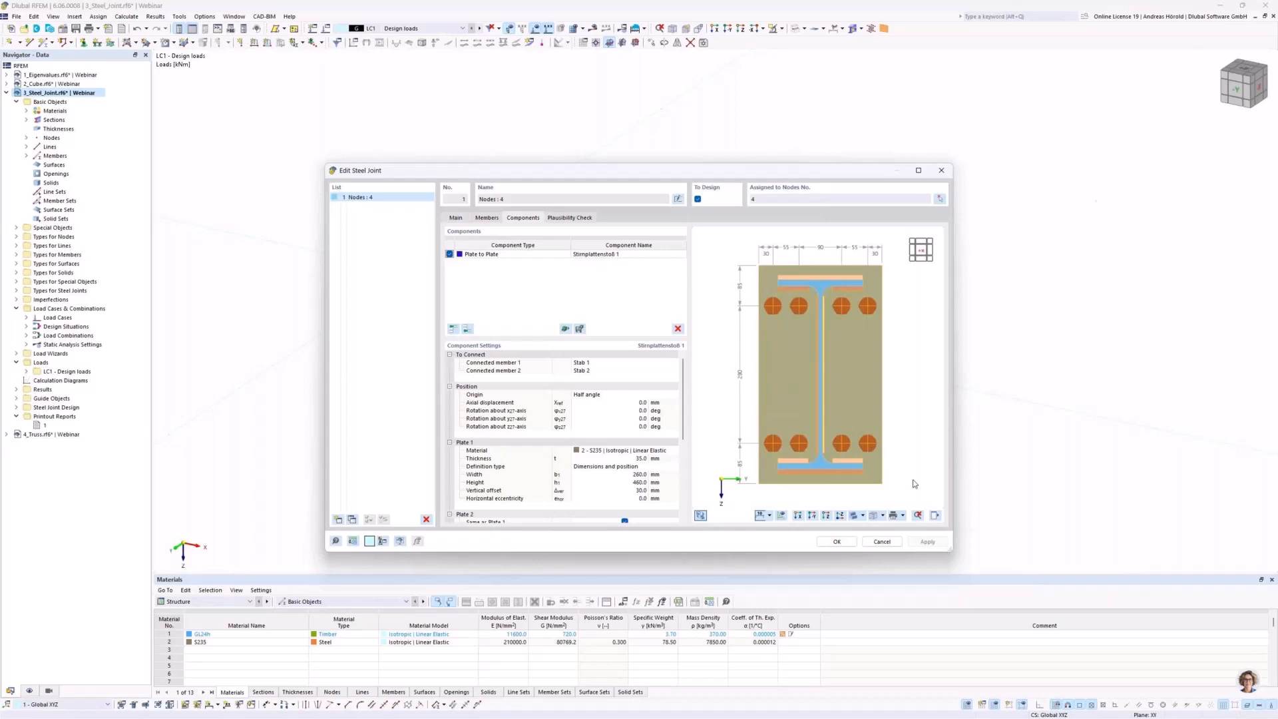
Send the steel joint graphic to the printout report as a window-filling picture, then save it and show the report.
{"action": "left_click", "coordinate": [902, 517]}
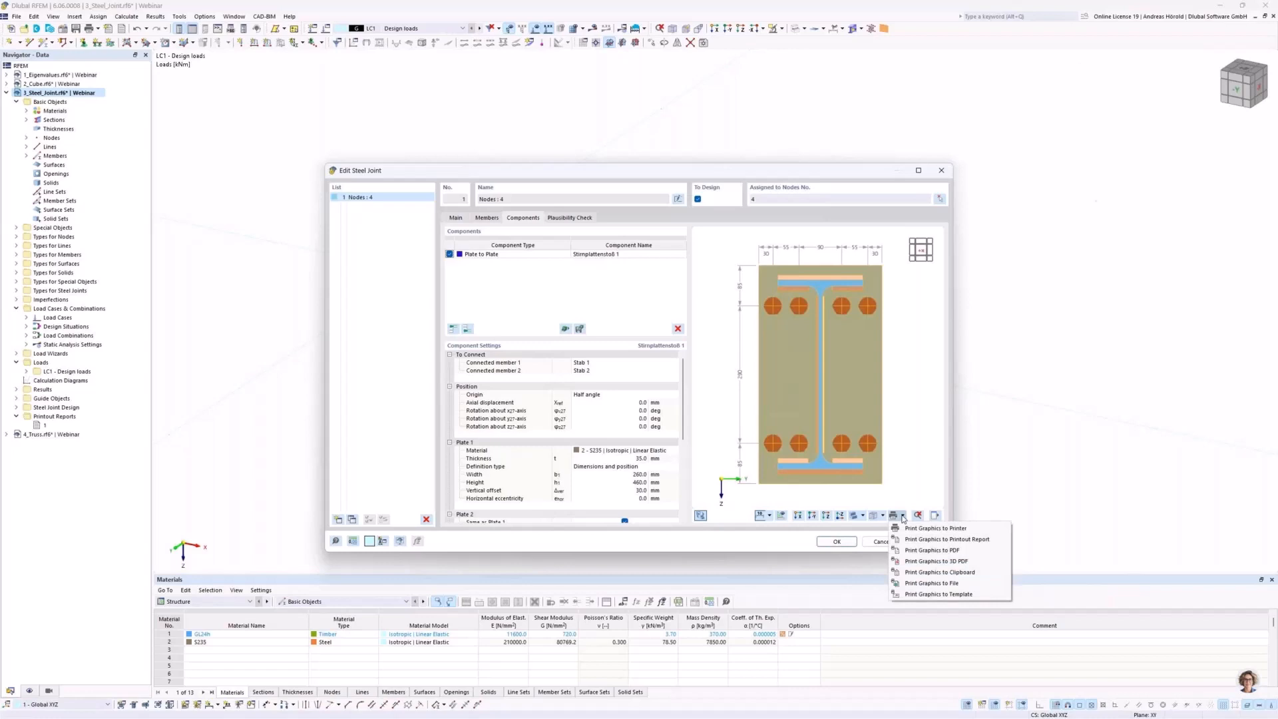
{"action": "left_click", "coordinate": [938, 540]}
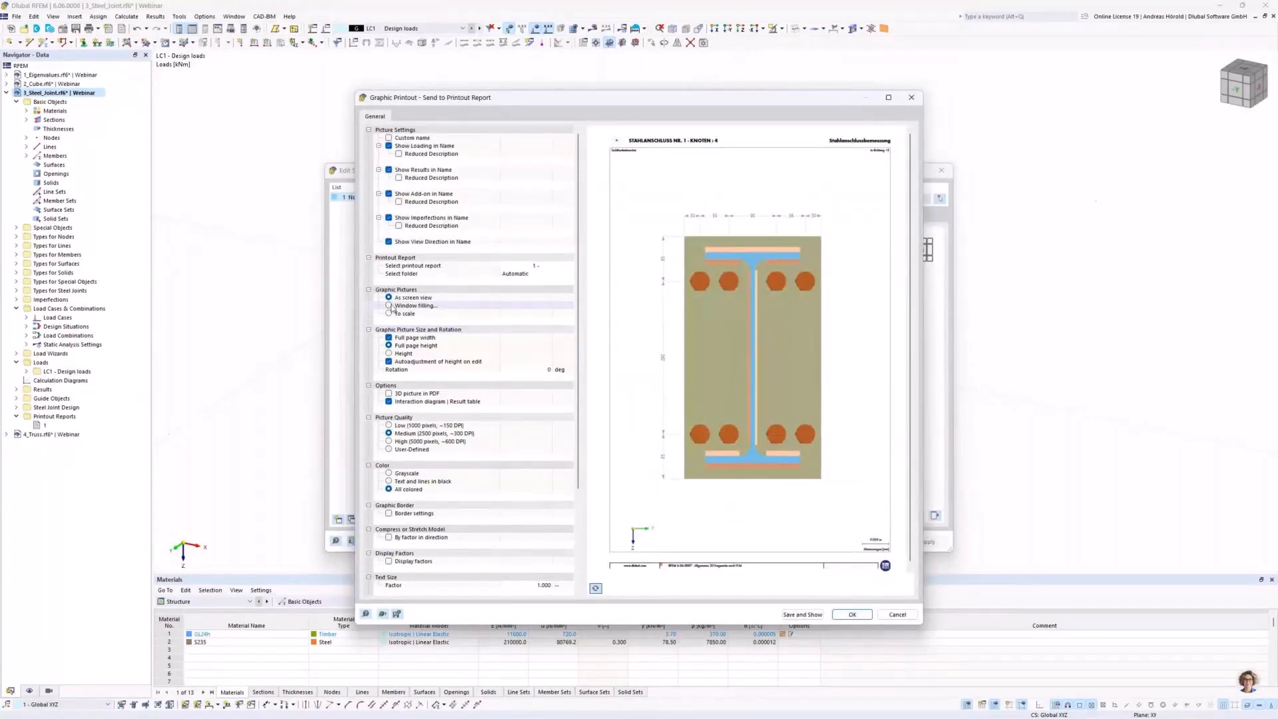
{"action": "left_click", "coordinate": [389, 306]}
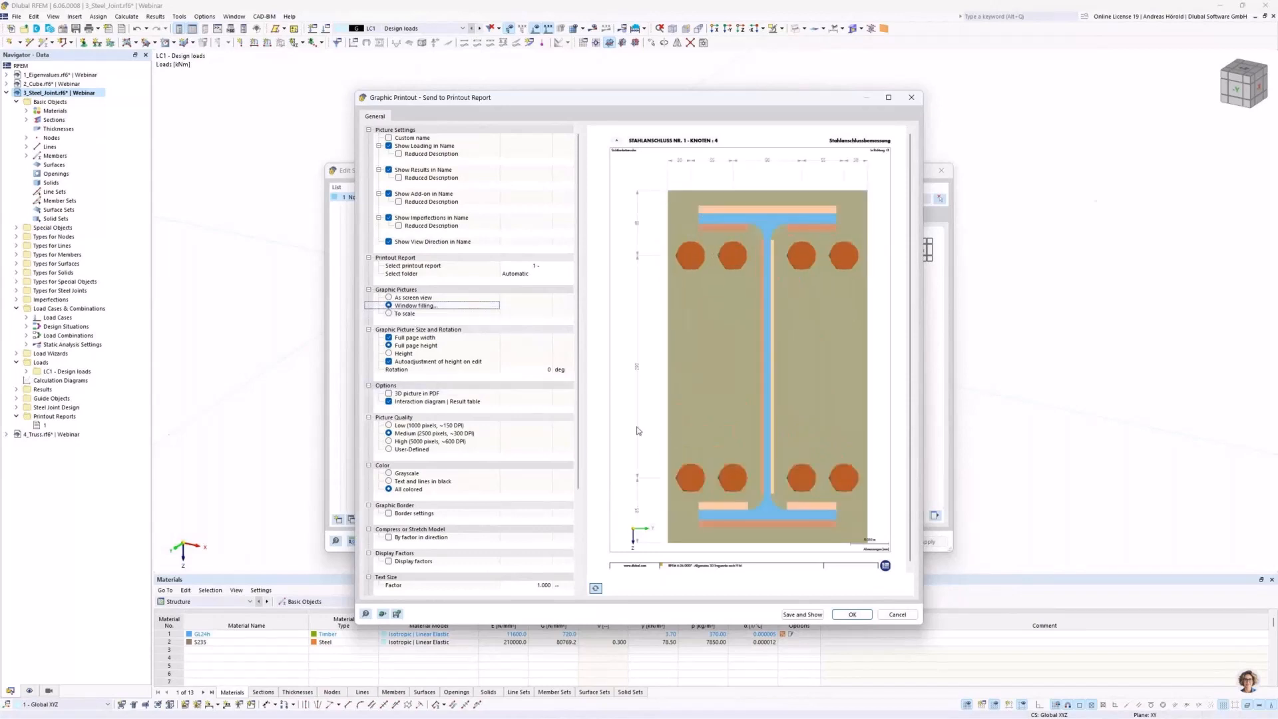
{"action": "left_click", "coordinate": [802, 613]}
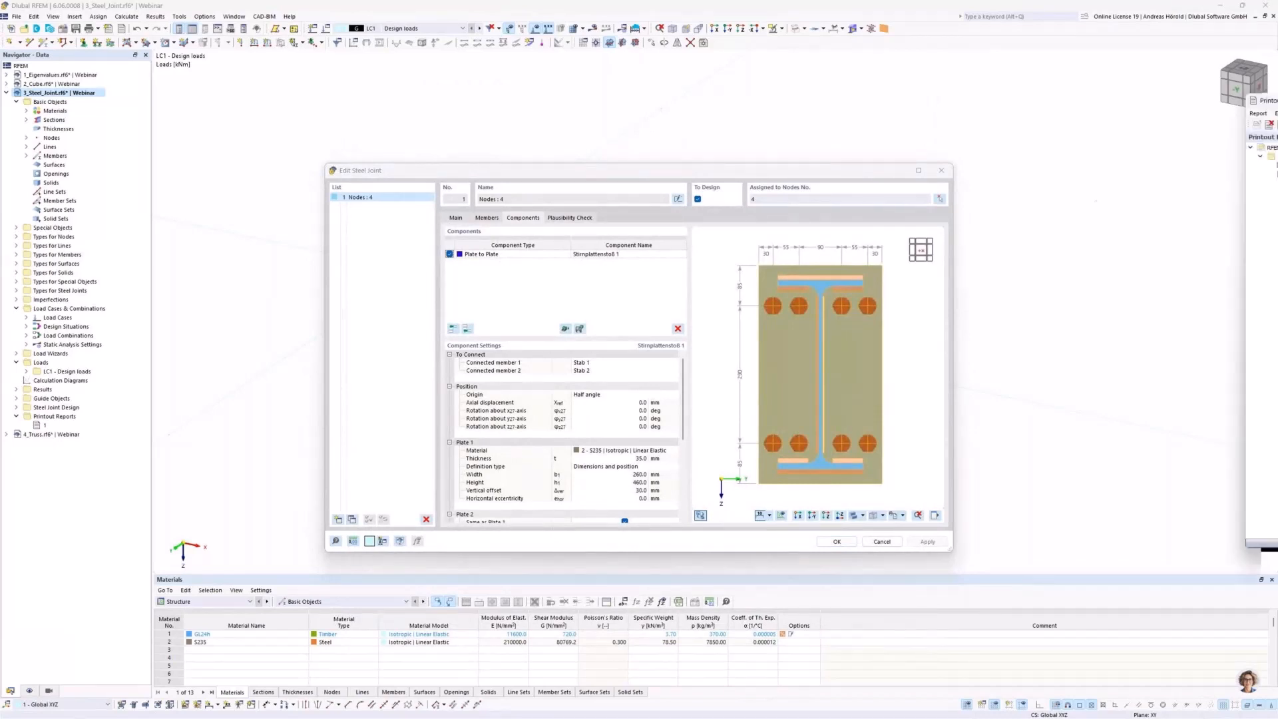
{"action": "left_click", "coordinate": [1093, 124]}
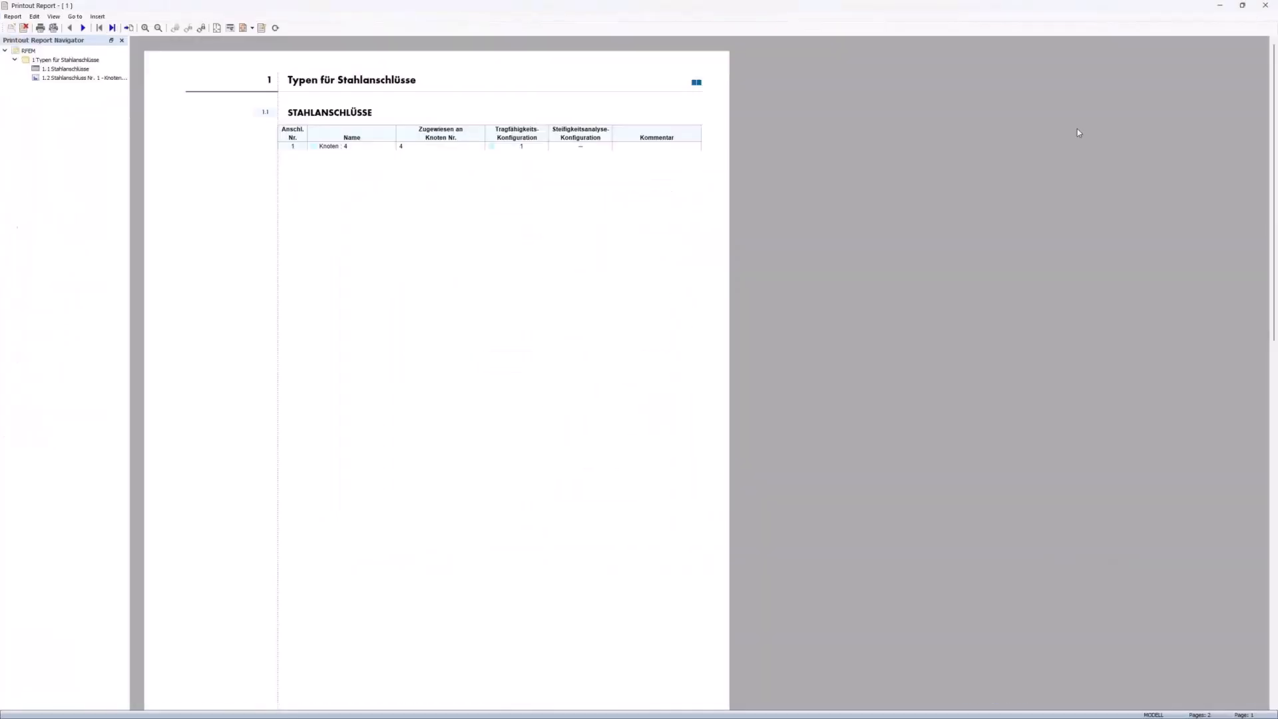
Examine the dimensioned steel joint graphic in entry 1.2 of the report, from its top edge to the full page.
{"action": "left_click", "coordinate": [77, 79]}
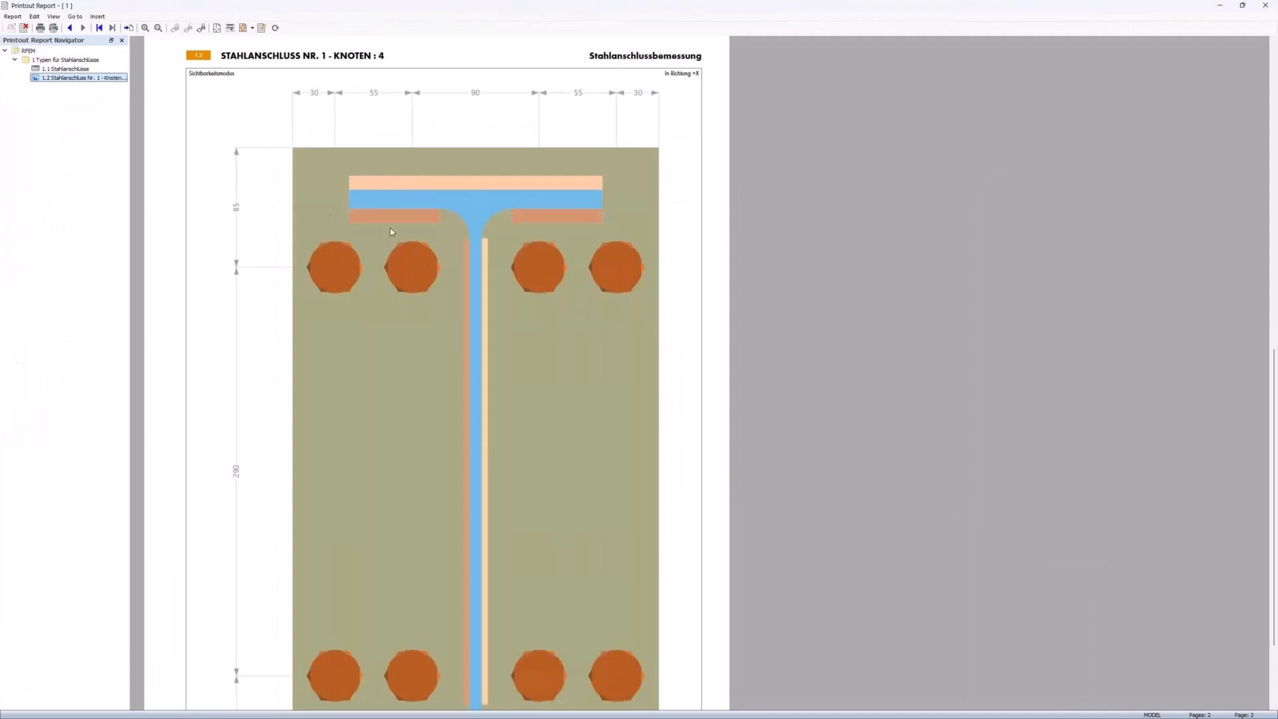
{"action": "scroll", "coordinate": [390, 229], "scroll_direction": "down", "scroll_amount": 3}
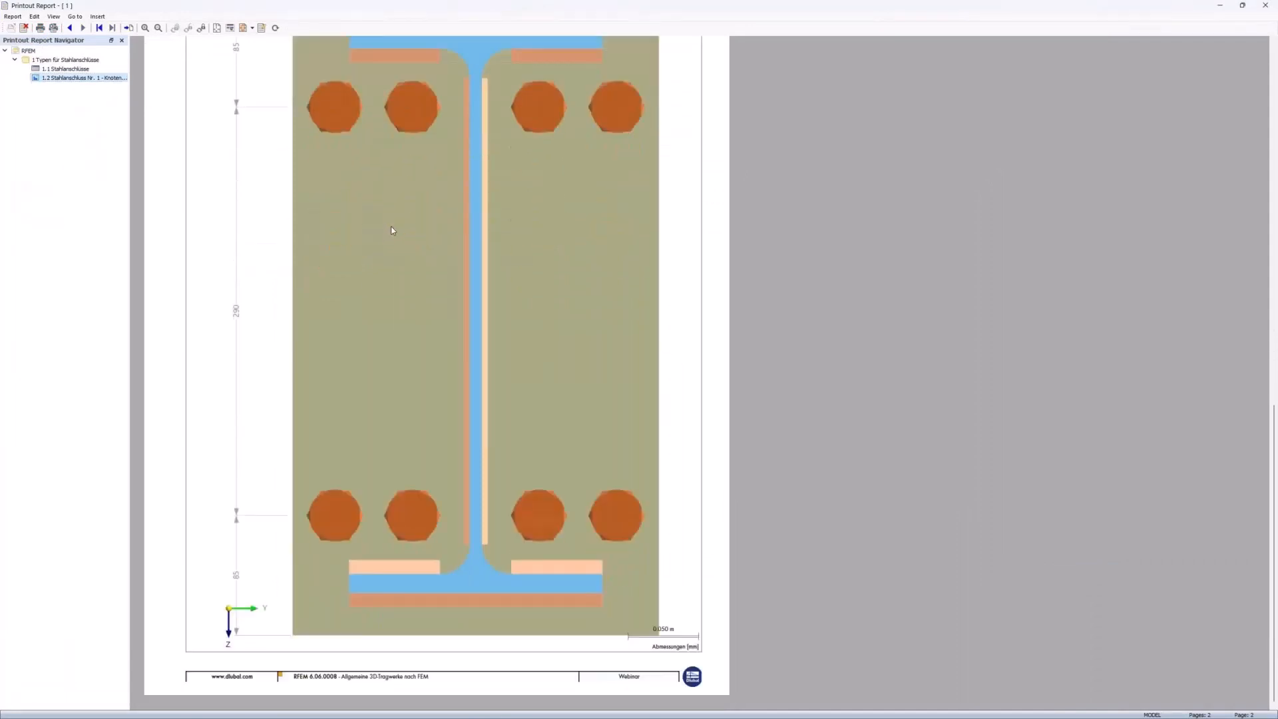
{"action": "scroll", "coordinate": [392, 226], "scroll_direction": "down", "scroll_amount": 2, "text": "ctrl"}
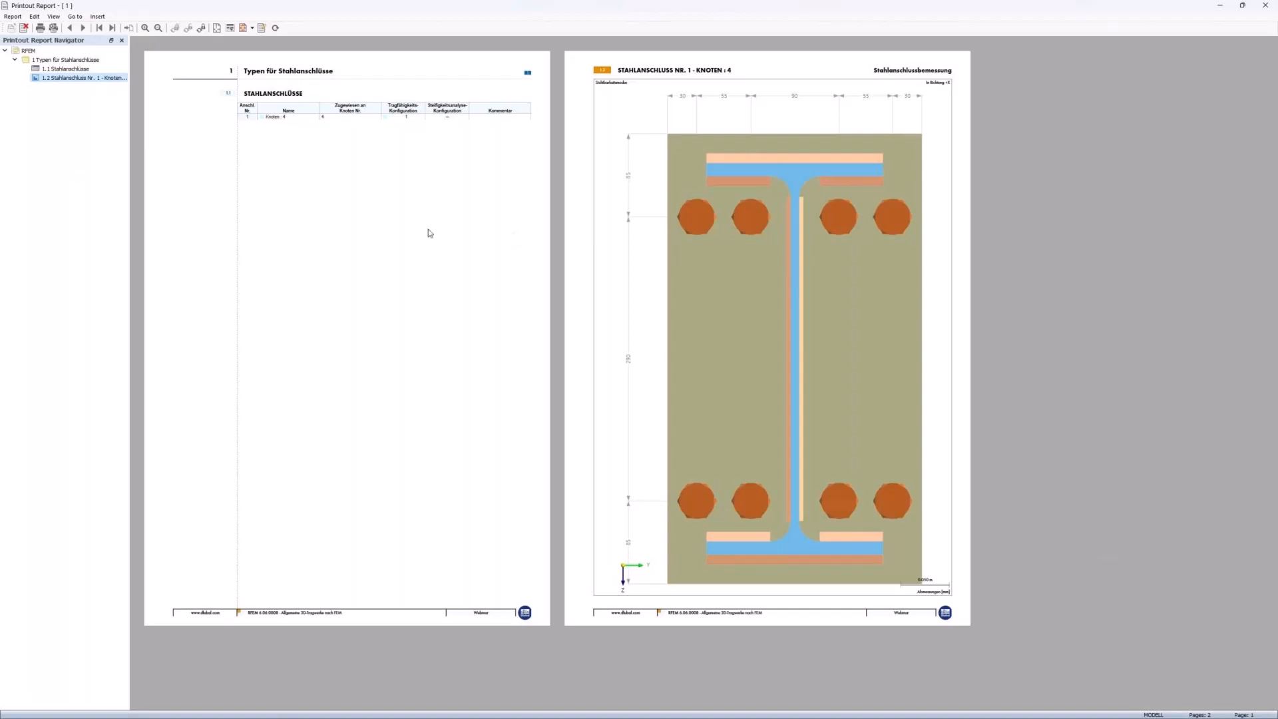
Turn on the page header in the report's printer and page settings.
{"action": "left_click", "coordinate": [9, 17]}
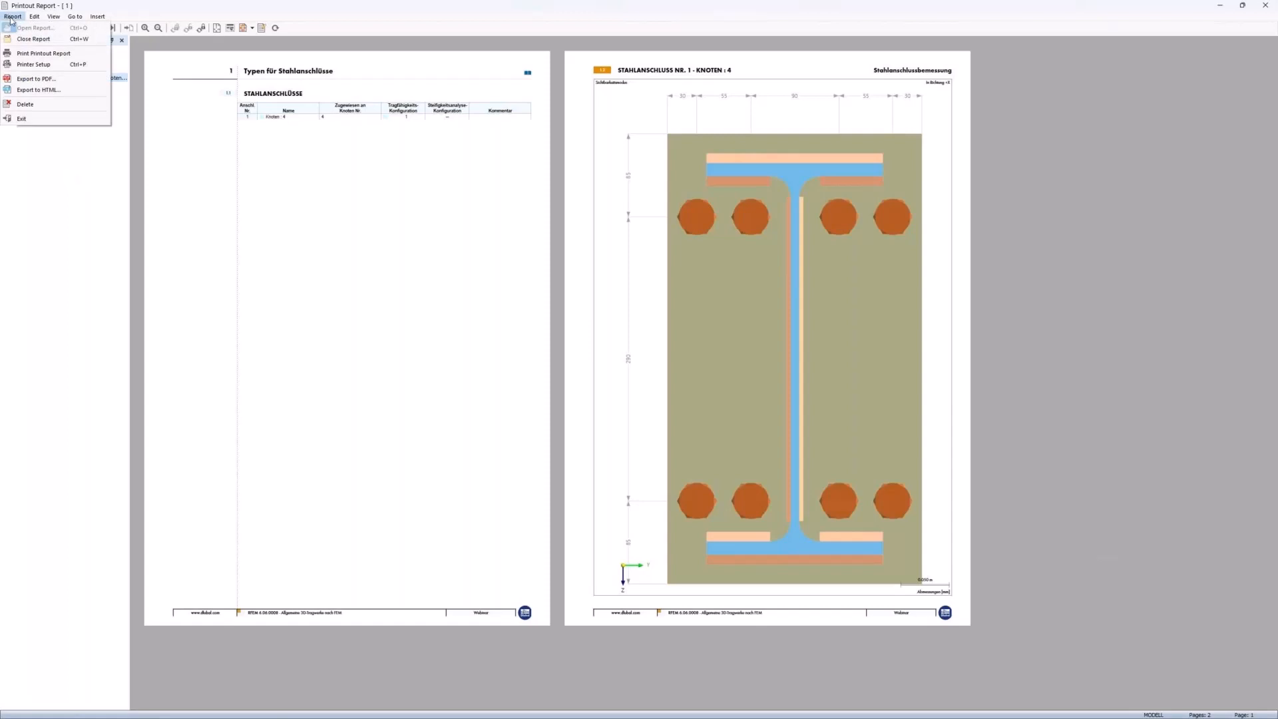
{"action": "left_click", "coordinate": [35, 64]}
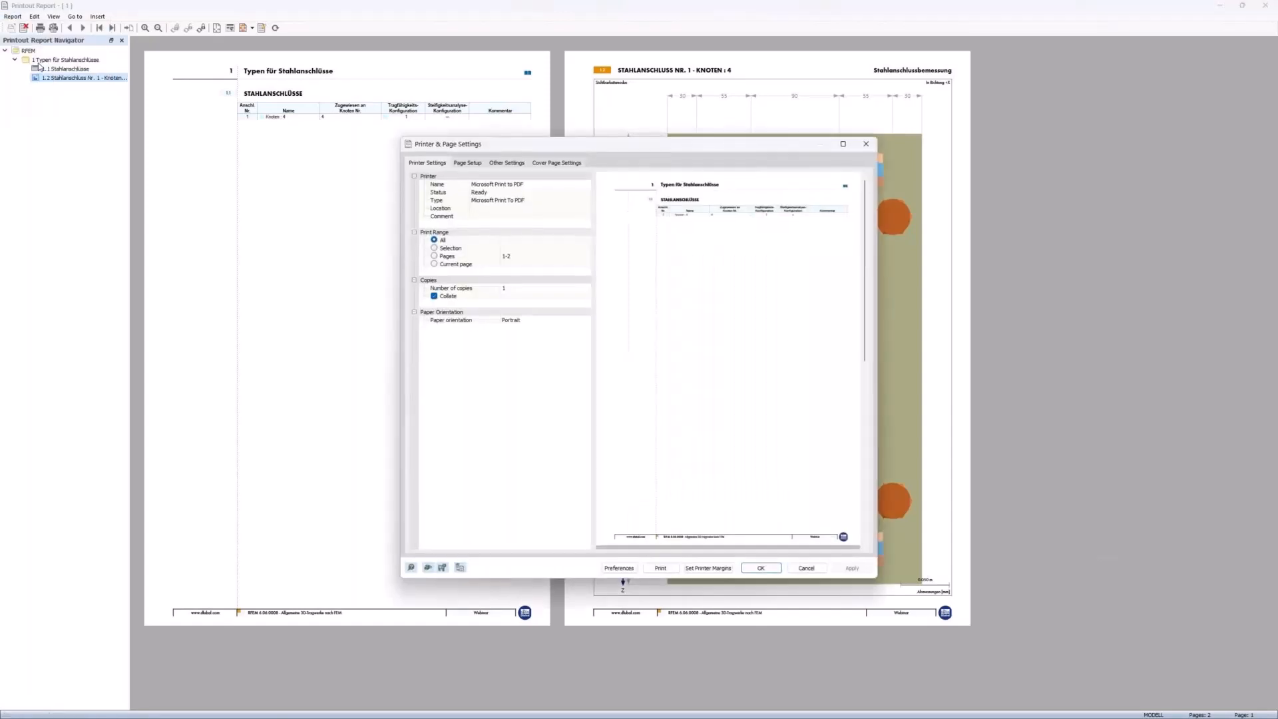
{"action": "left_click", "coordinate": [509, 164]}
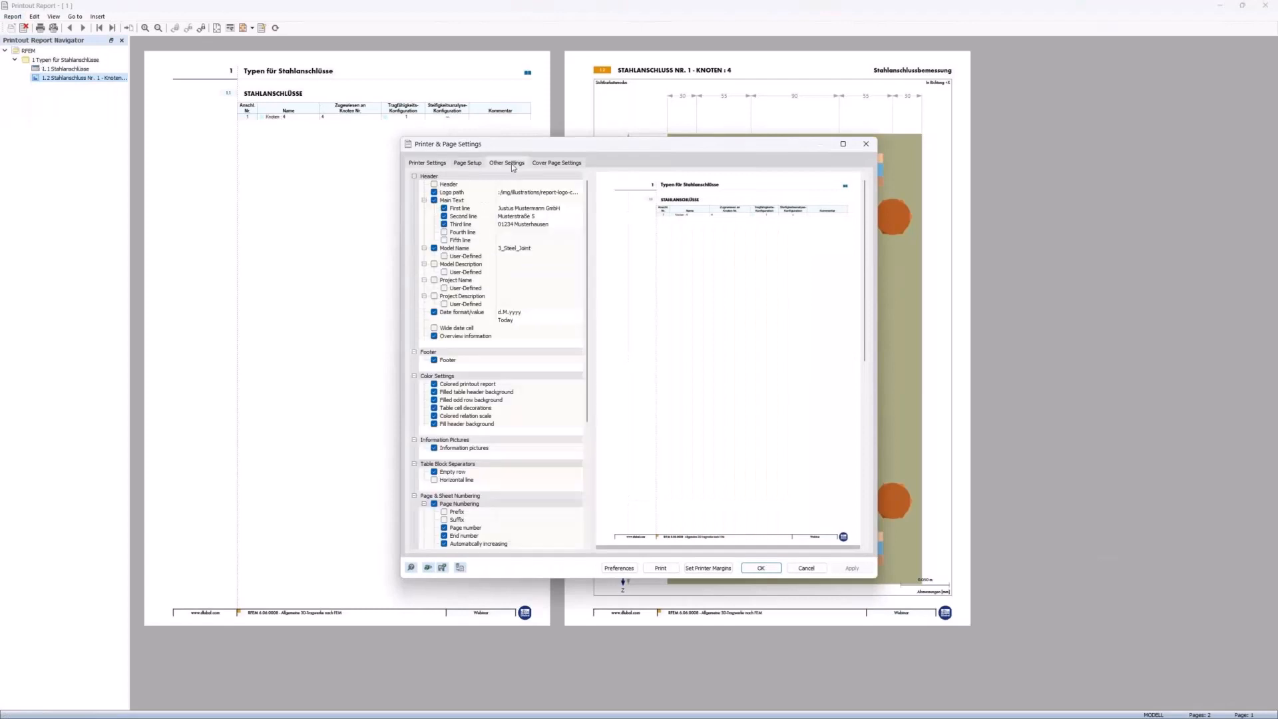
{"action": "left_click", "coordinate": [434, 185]}
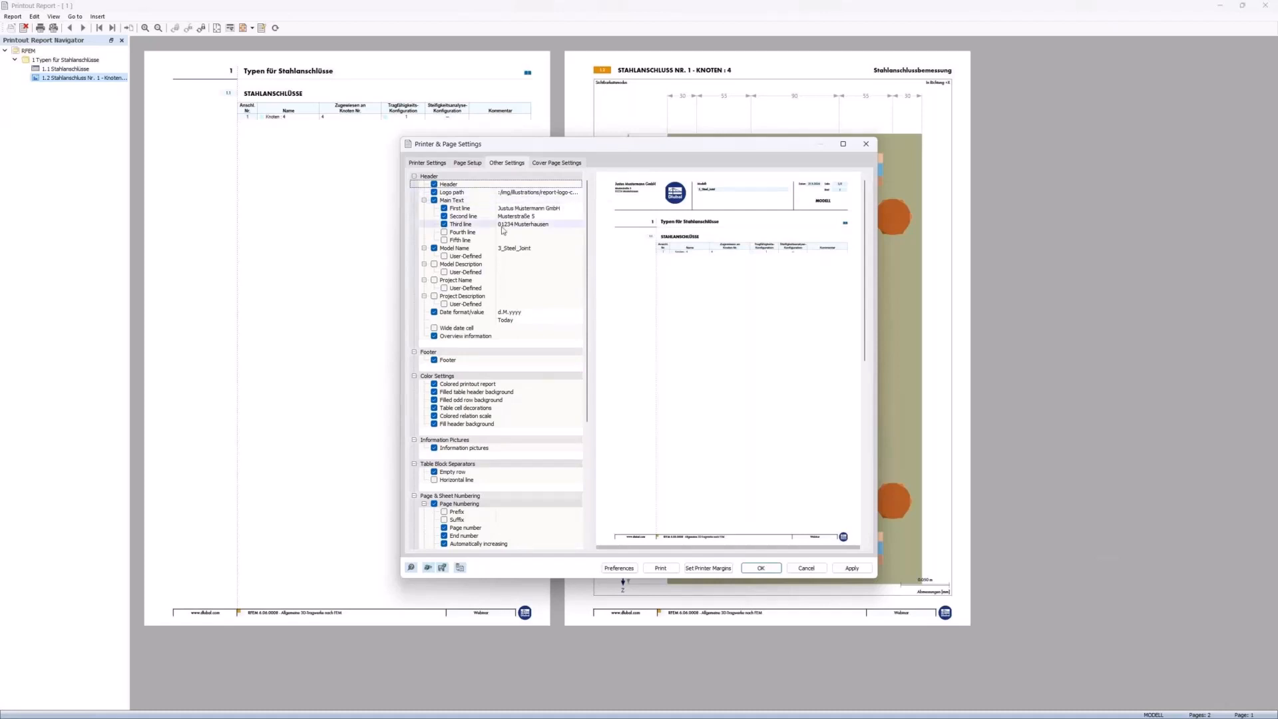
Set the header's first line to Dlubal Software GmbH and enter the company's street and town in the second and third lines.
{"action": "double_click", "coordinate": [516, 210]}
{"action": "left_click", "coordinate": [516, 207]}
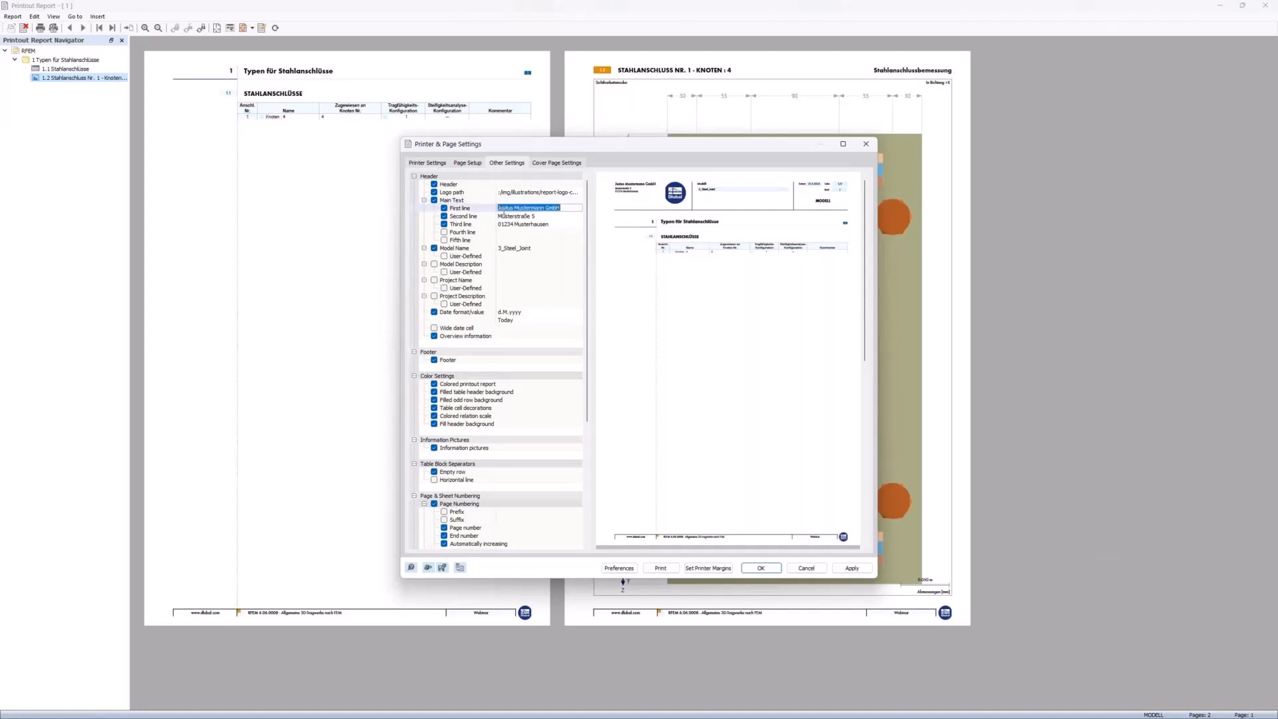
{"action": "left_click_drag", "start_coordinate": [498, 209], "coordinate": [545, 209]}
{"action": "type", "text": "Dlubal "}
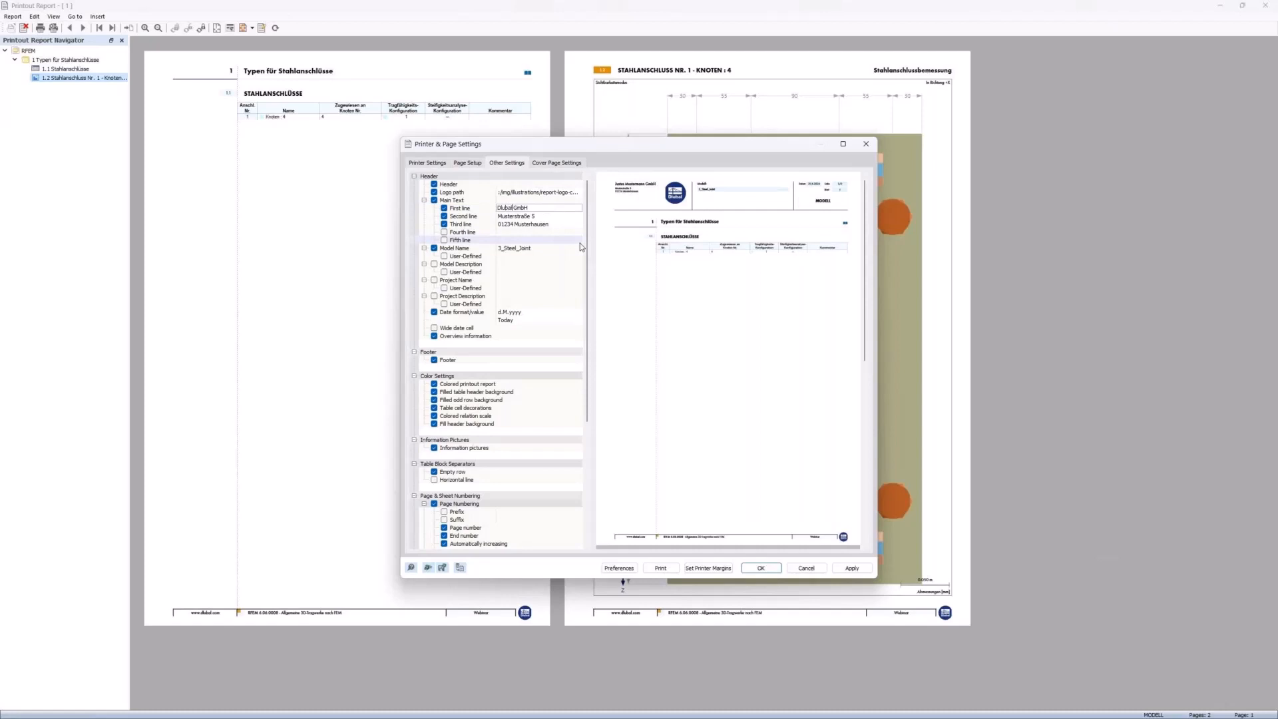
{"action": "type", "text": "Software"}
{"action": "left_click", "coordinate": [526, 216]}
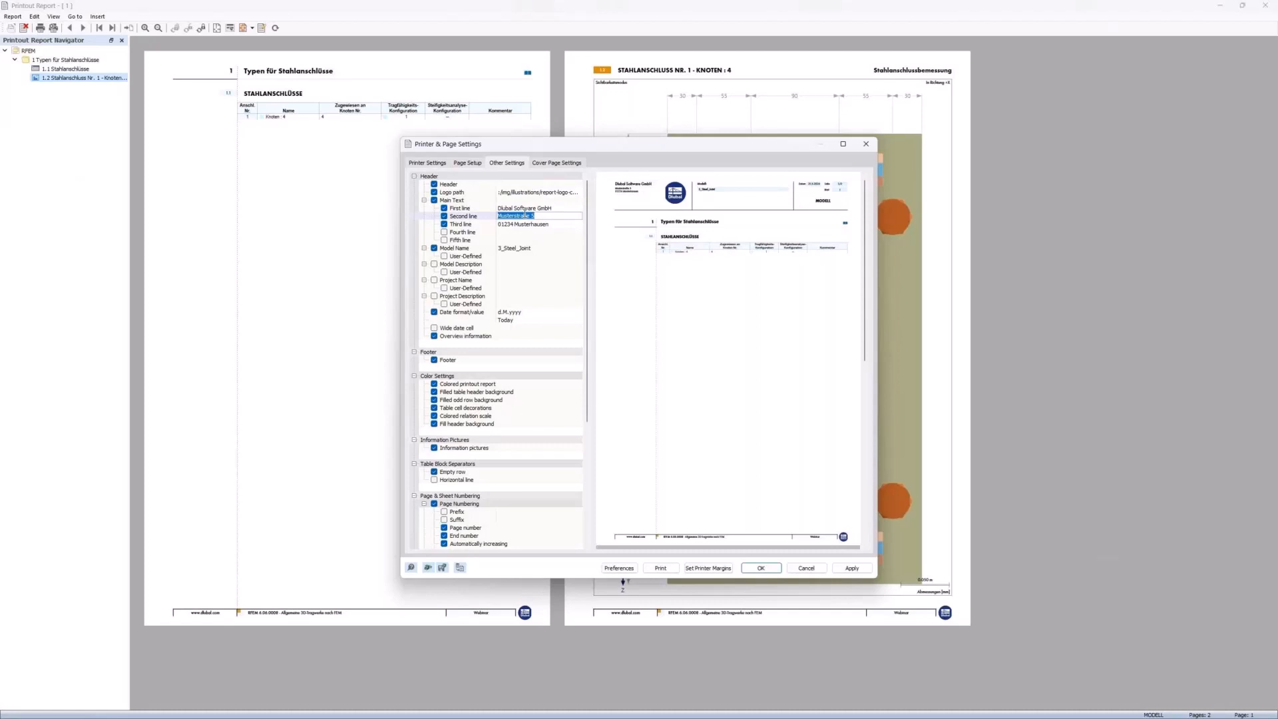
{"action": "type", "text": "Am Zellweg 2"}
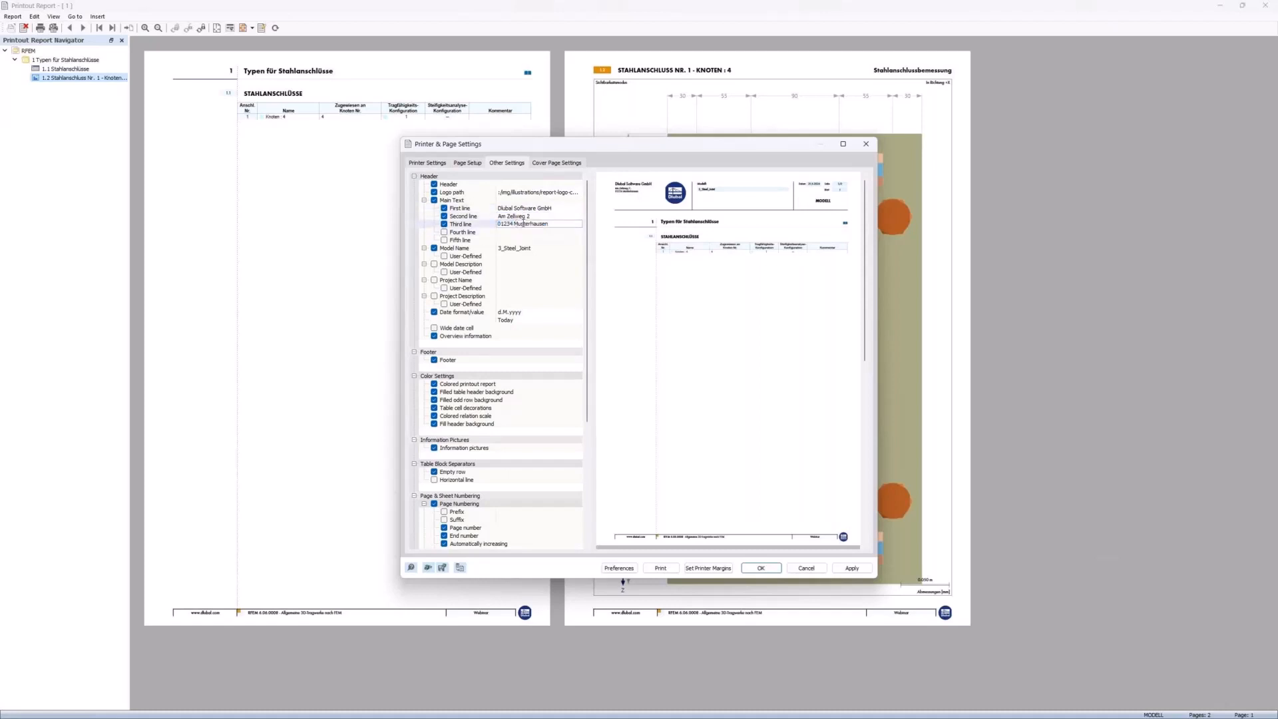
{"action": "left_click_drag", "start_coordinate": [541, 225], "coordinate": [496, 225]}
{"action": "key", "text": "BackSpace"}
{"action": "type", "text": "h"}
{"action": "type", "text": "-93464 Tiegenba"}
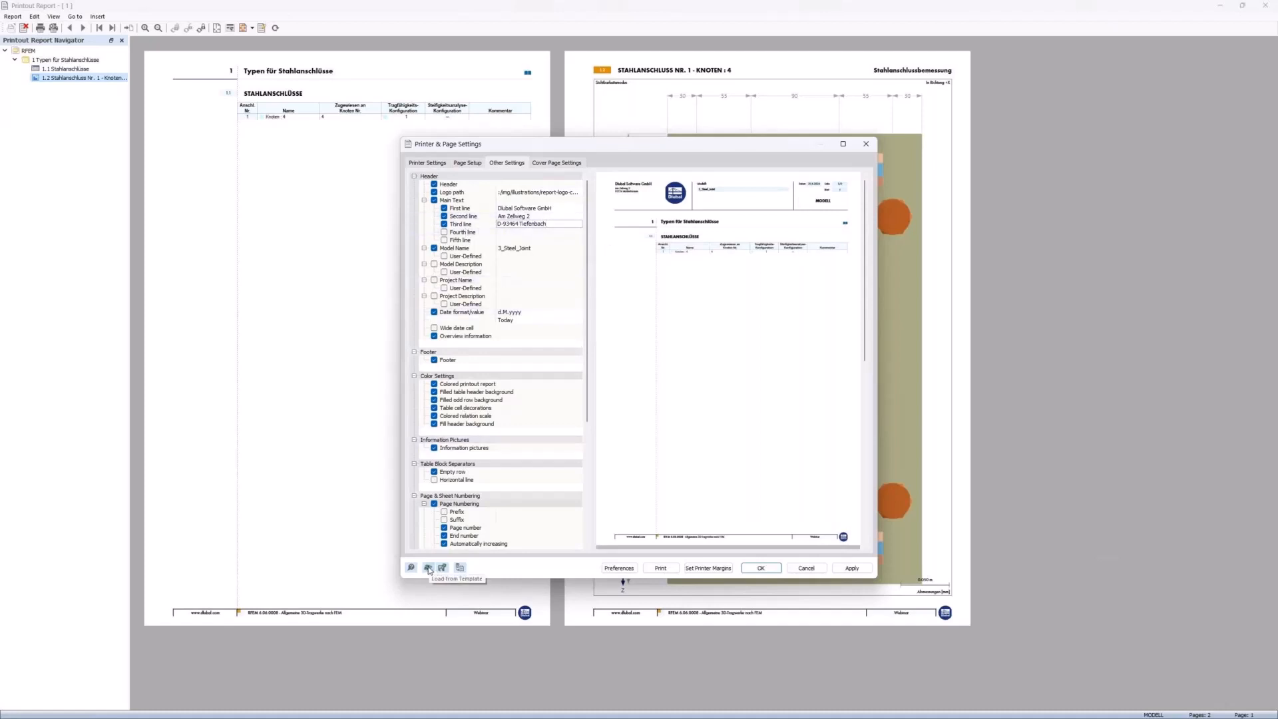
Save the page settings as a new template, User-Defined Settings 1, and apply the settings to the report.
{"action": "left_click", "coordinate": [442, 567]}
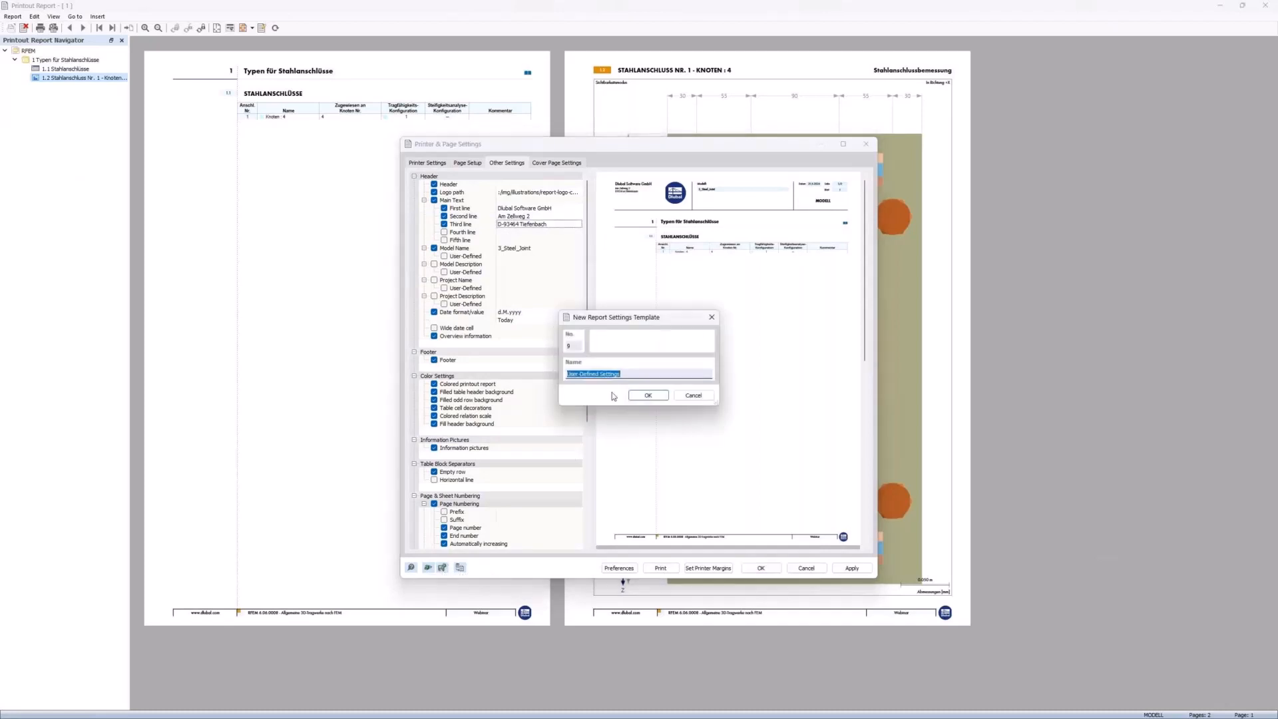
{"action": "left_click", "coordinate": [630, 374]}
{"action": "left_click", "coordinate": [647, 395]}
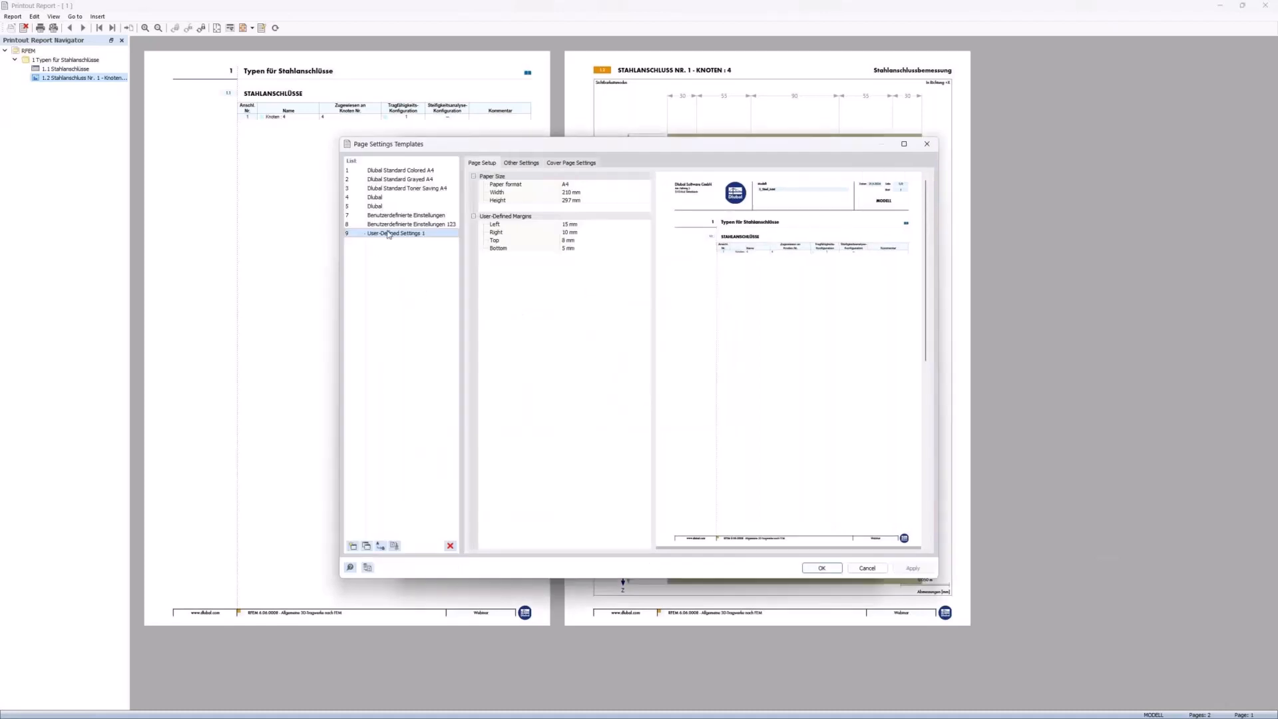
{"action": "left_click", "coordinate": [821, 569]}
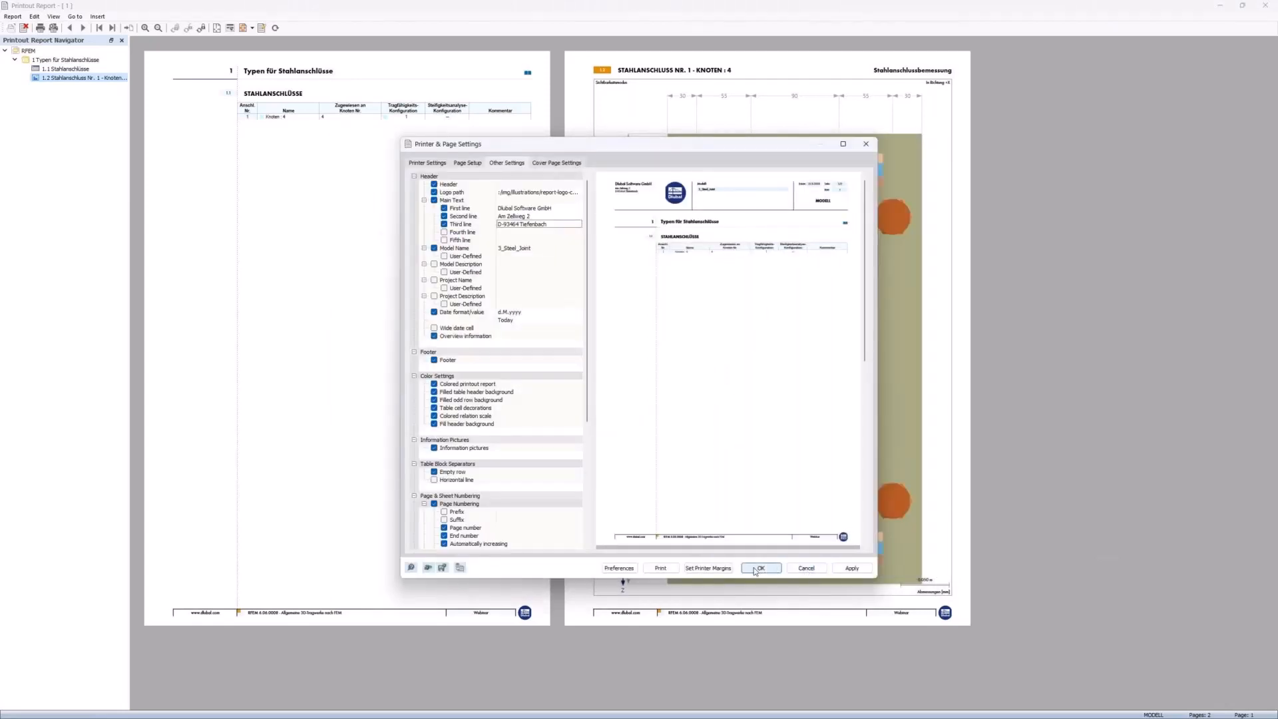
{"action": "left_click", "coordinate": [759, 569]}
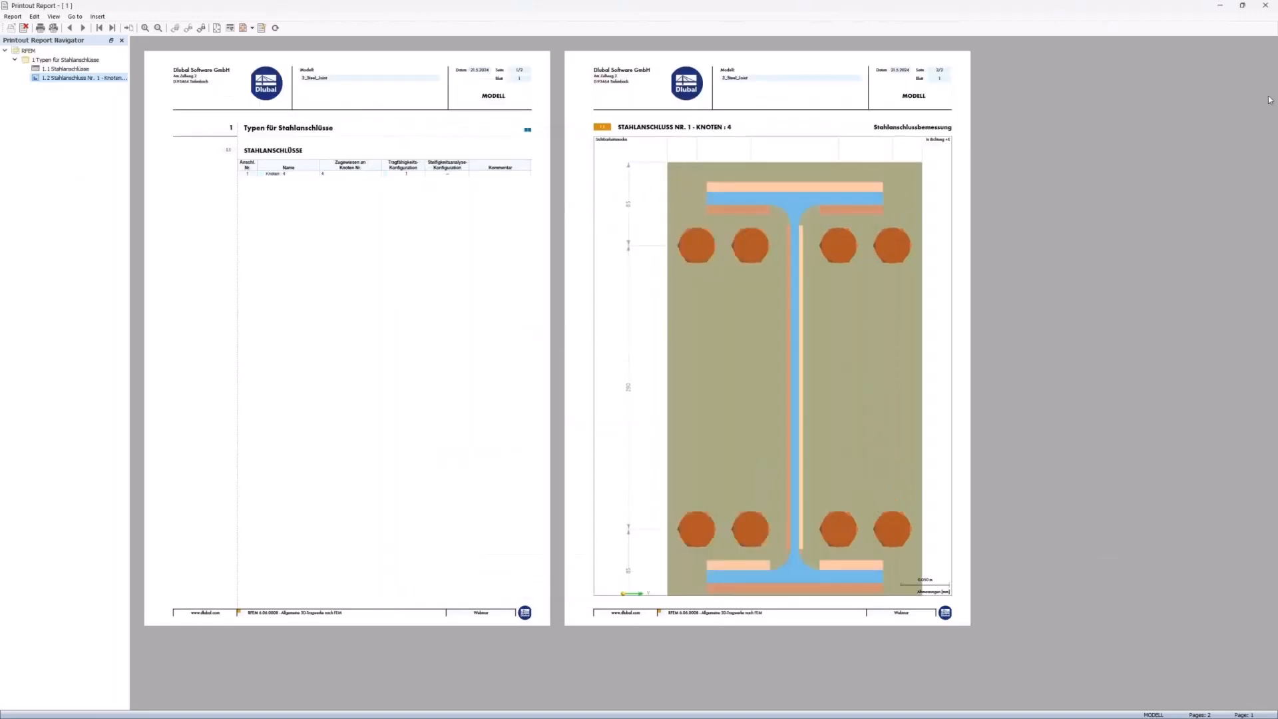
Close the report and the steel joint dialog, and start a GUI settings export containing only Templates for print settings.
{"action": "left_click", "coordinate": [1265, 6]}
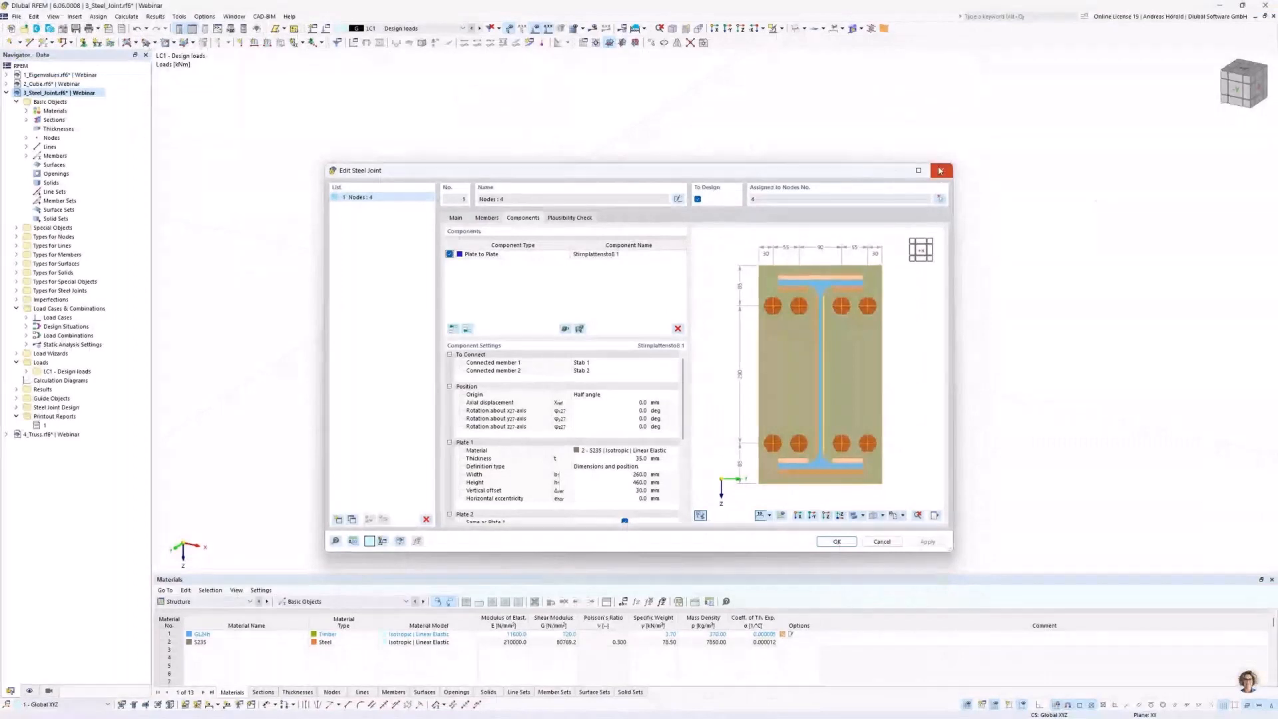
{"action": "left_click", "coordinate": [939, 171]}
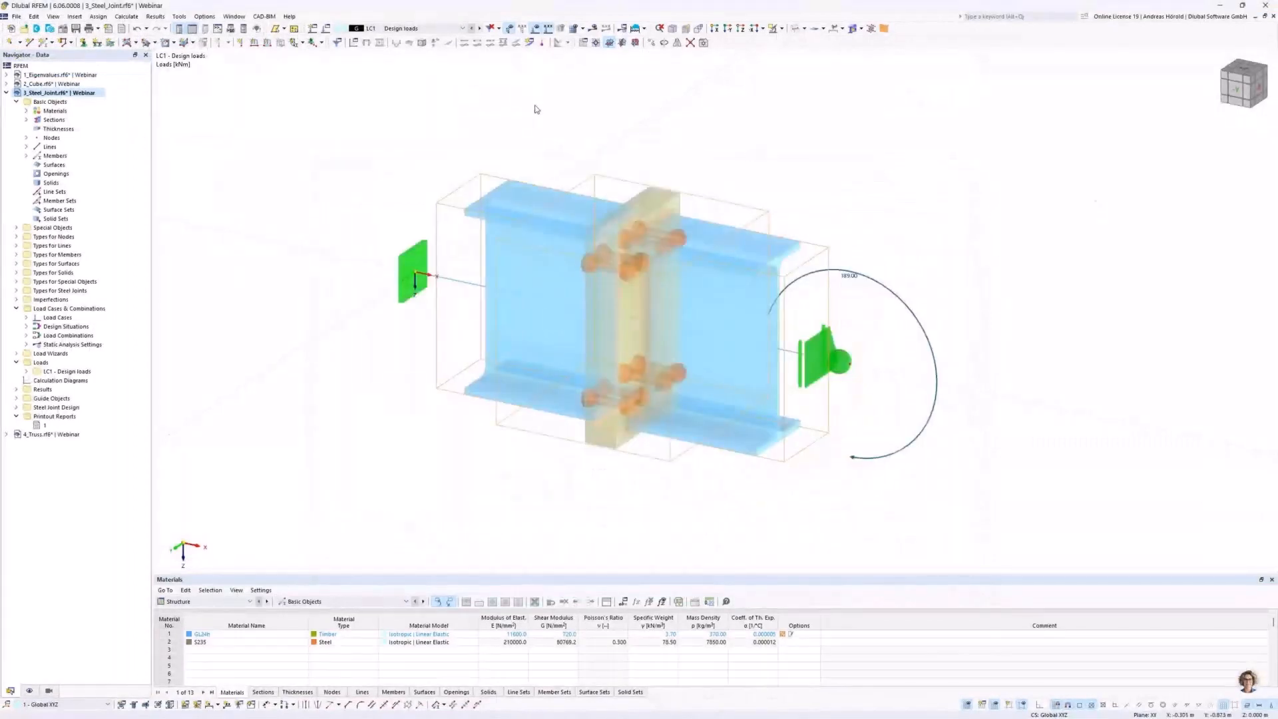
{"action": "left_click", "coordinate": [199, 17]}
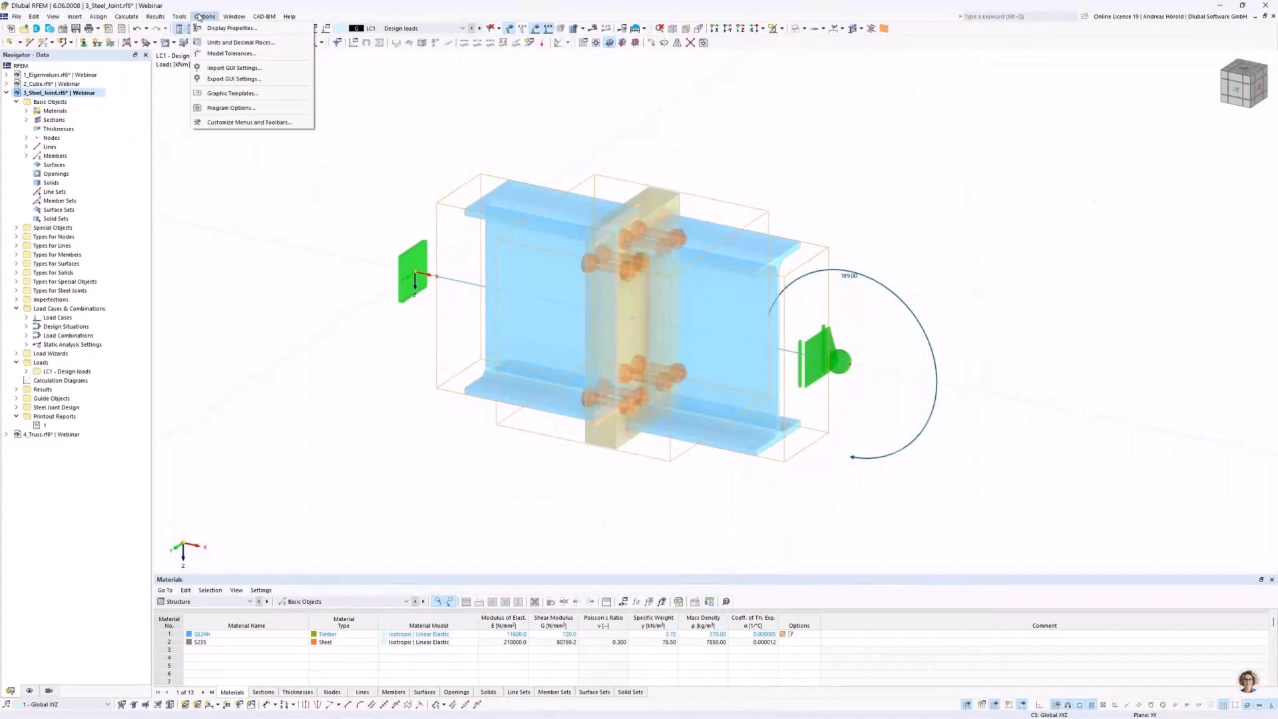
{"action": "left_click", "coordinate": [247, 80]}
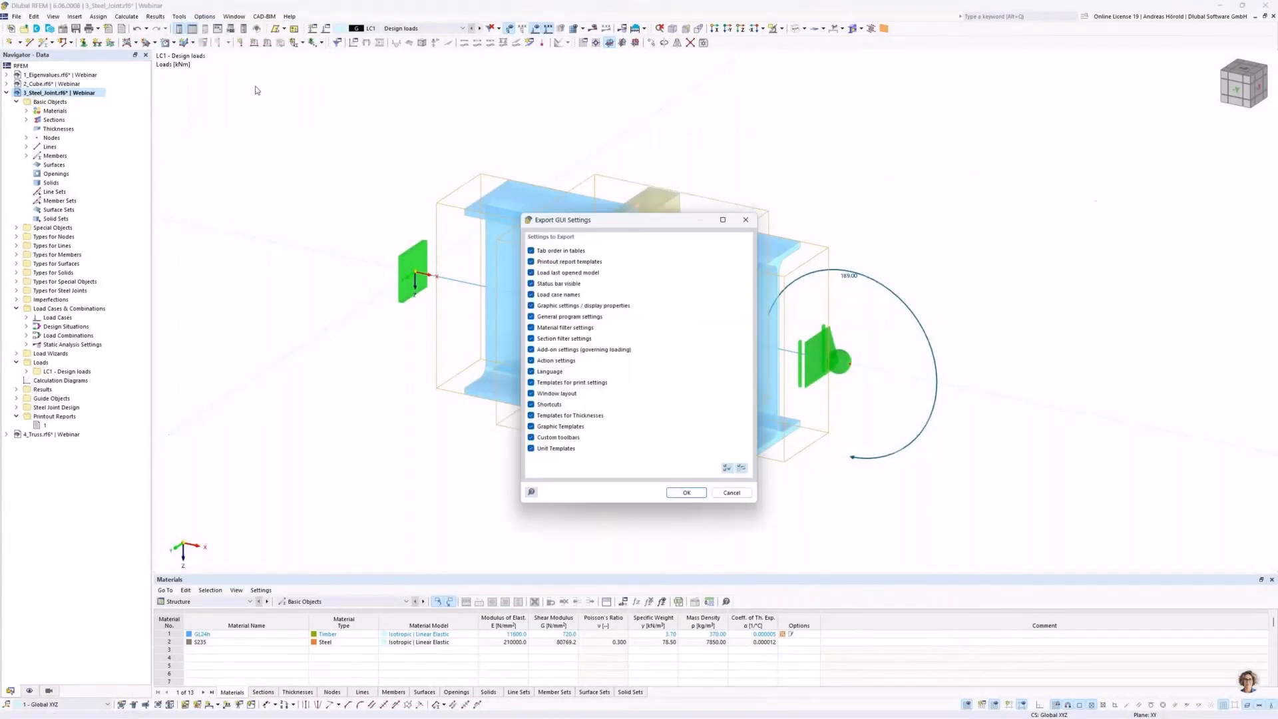
{"action": "left_click", "coordinate": [741, 468]}
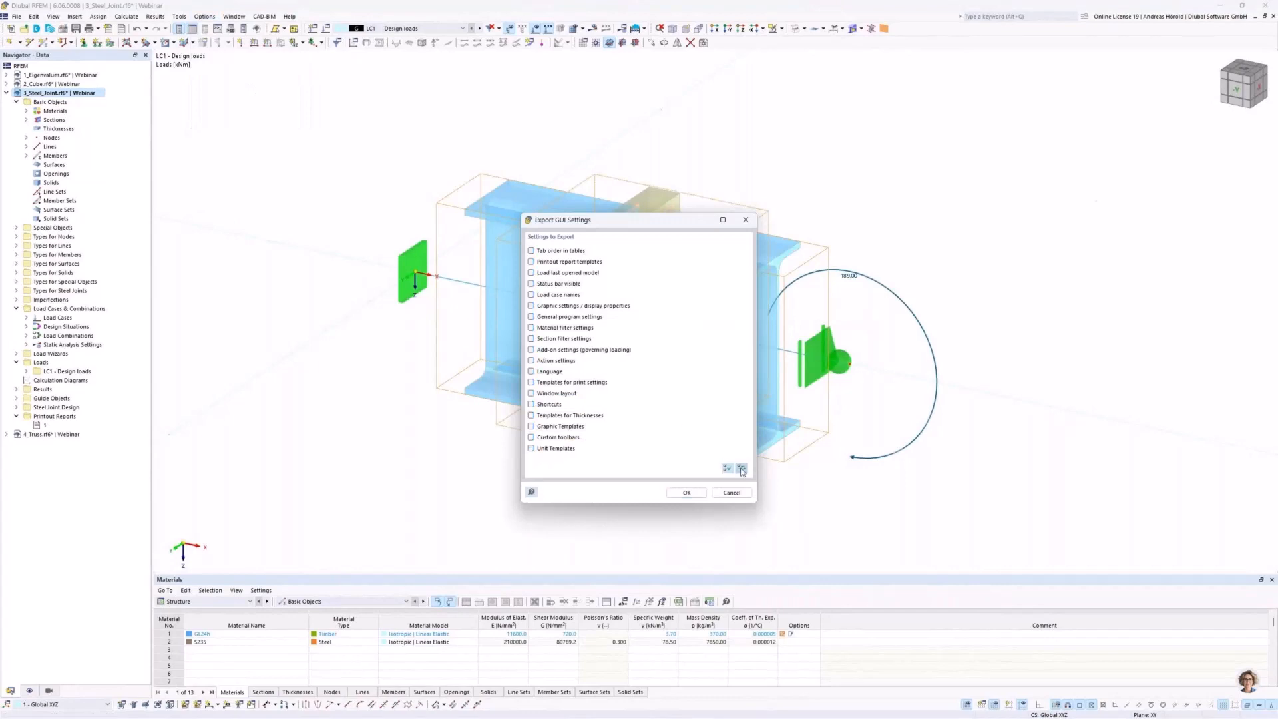
{"action": "left_click", "coordinate": [531, 383]}
{"action": "left_click", "coordinate": [686, 493]}
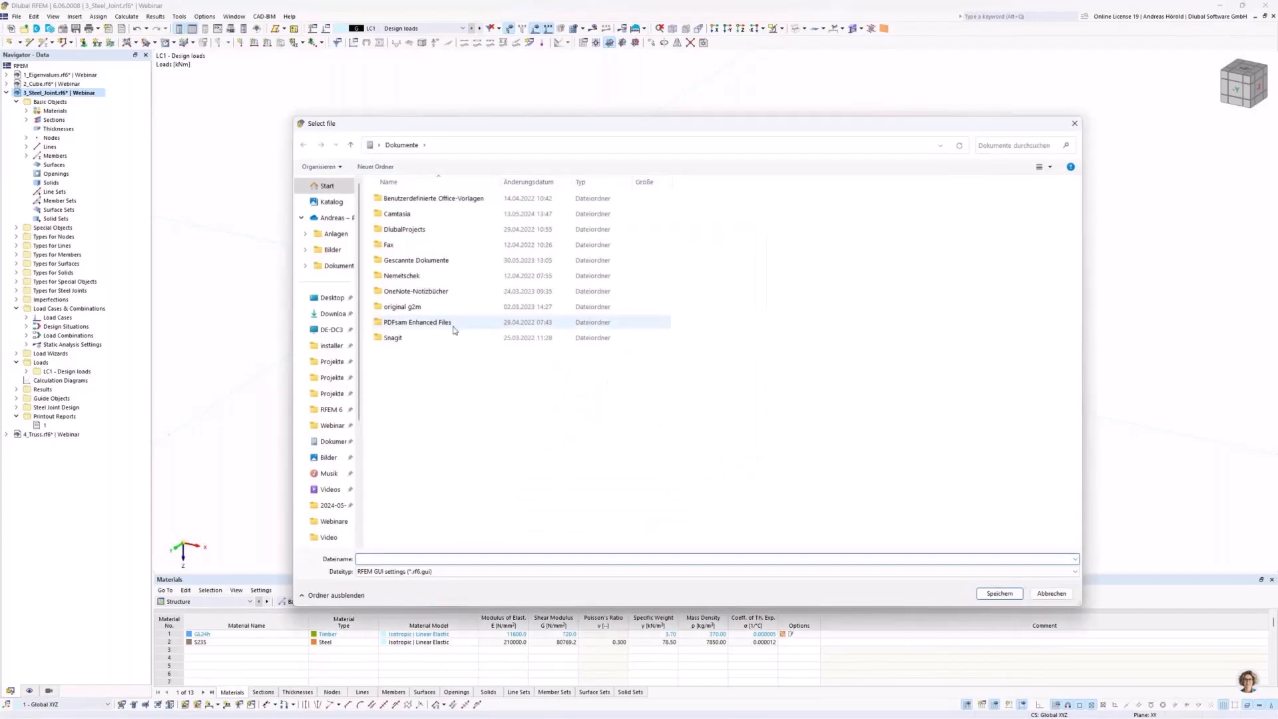
Save the exported GUI settings in the Downloads folder under the file name UD GUI.
{"action": "left_click", "coordinate": [331, 312]}
{"action": "left_click", "coordinate": [410, 557]}
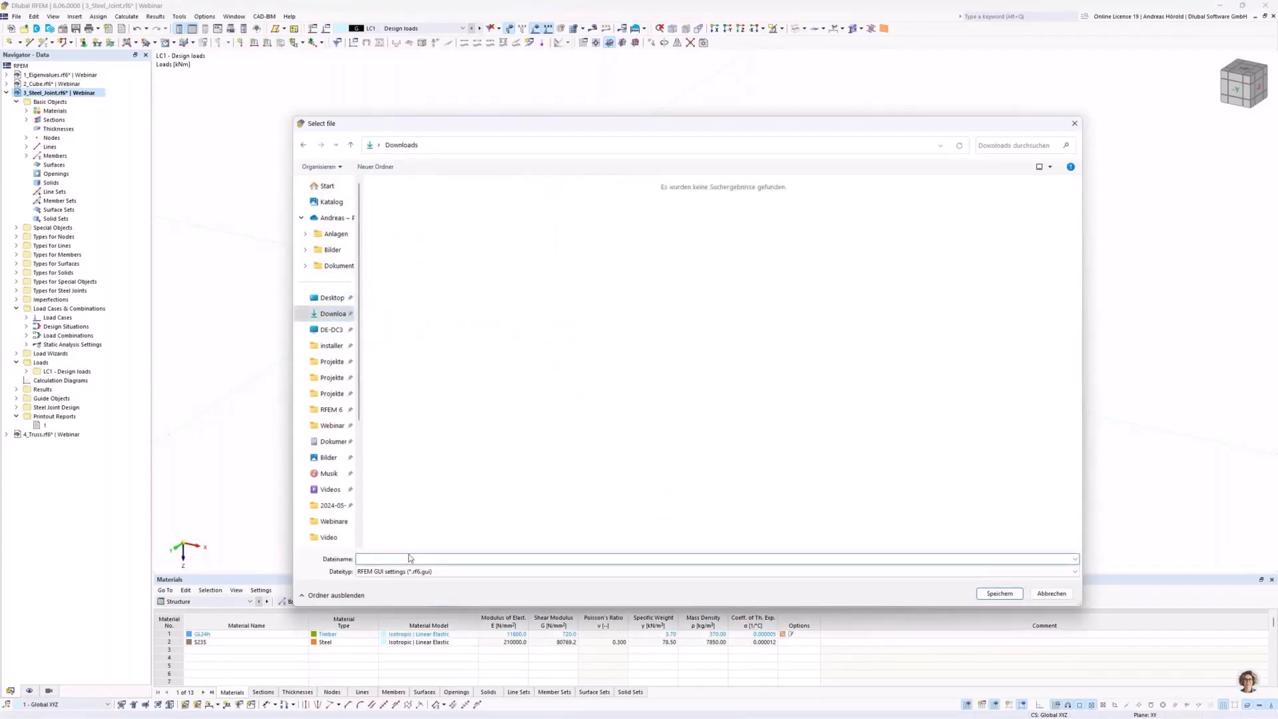
{"action": "type", "text": "U"}
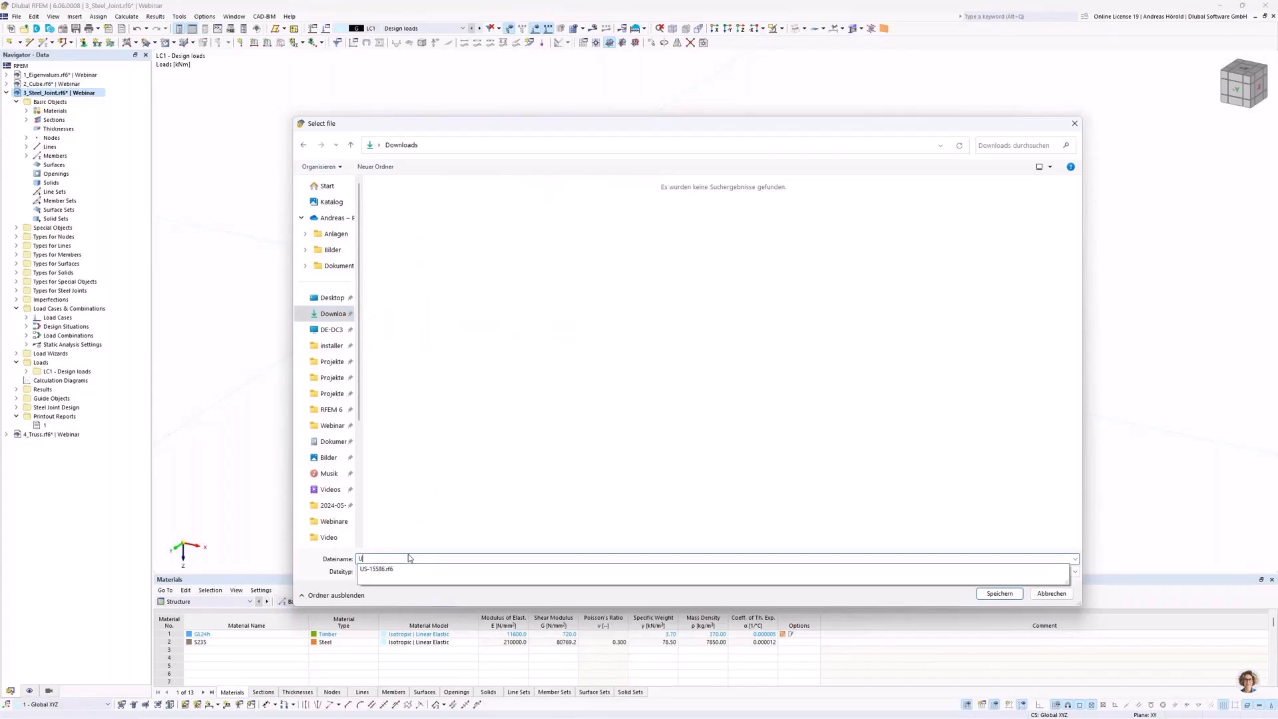
{"action": "type", "text": "D"}
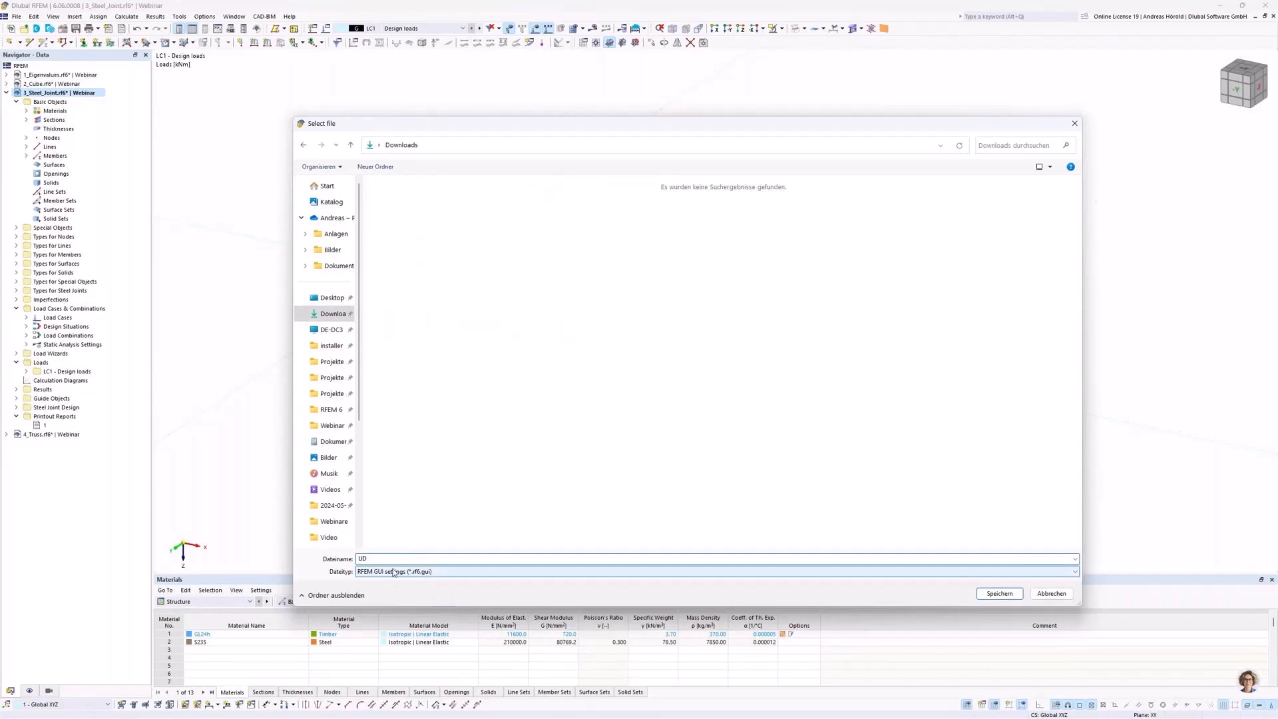
{"action": "type", "text": " GUI"}
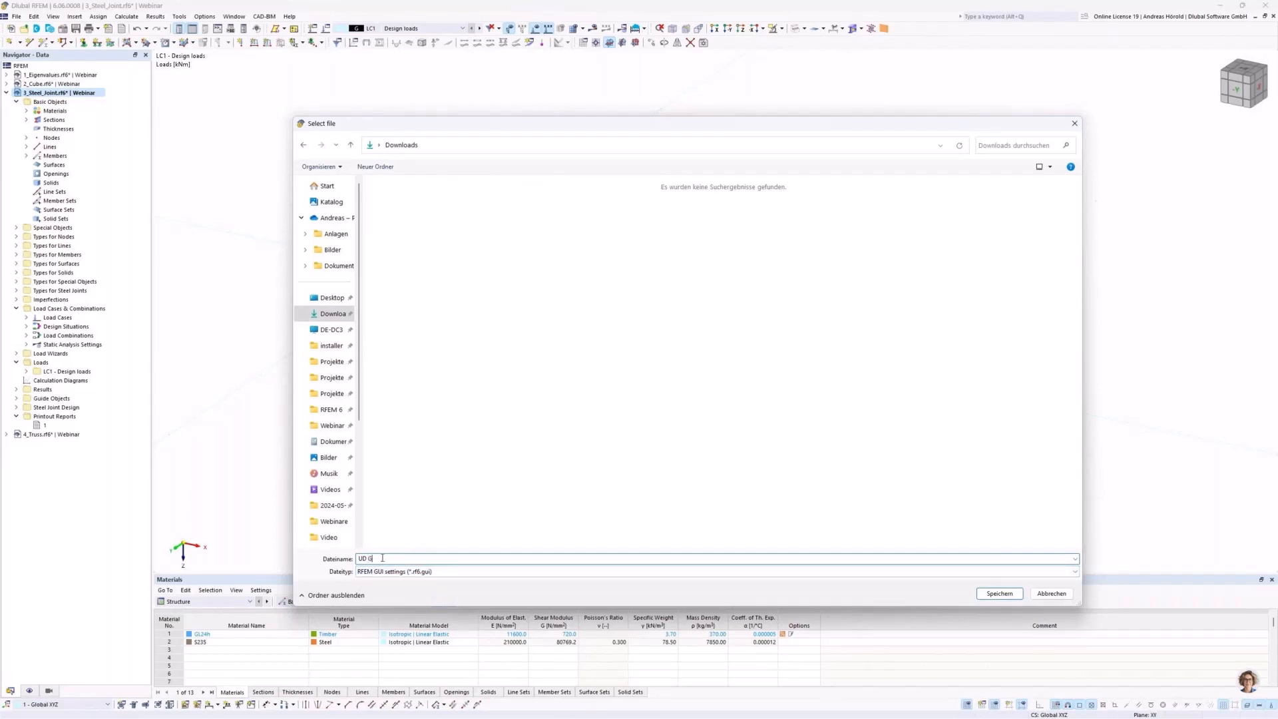
{"action": "left_click", "coordinate": [1000, 594]}
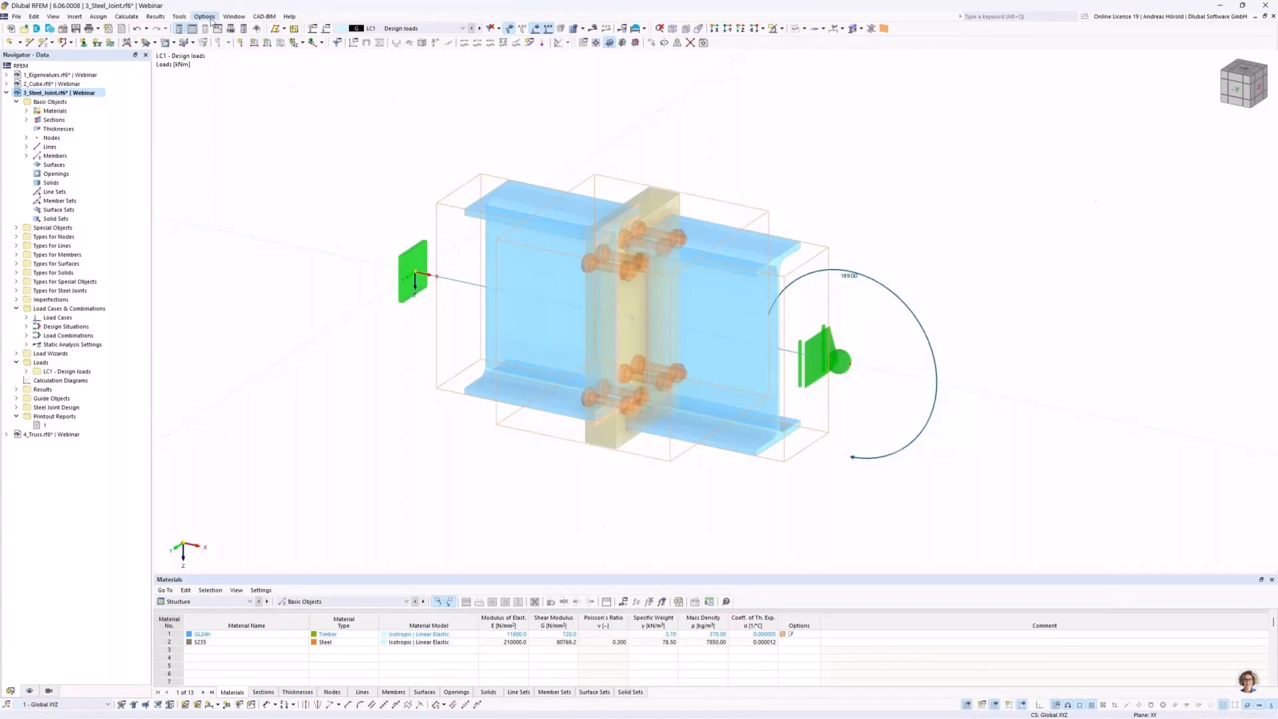
{"action": "left_click", "coordinate": [204, 17]}
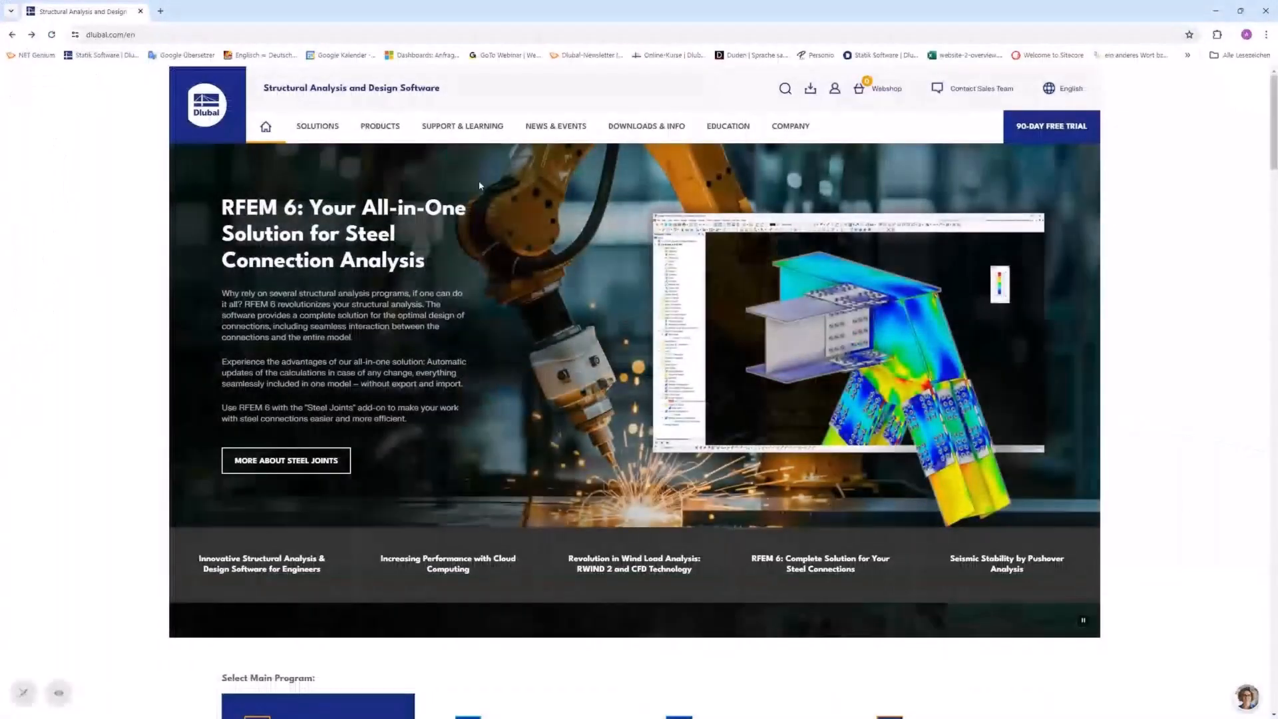
Switch to the Dlubal website in the browser and open the Frequently Asked Questions (FAQ) page under Support.
{"action": "mouse_move", "coordinate": [465, 126]}
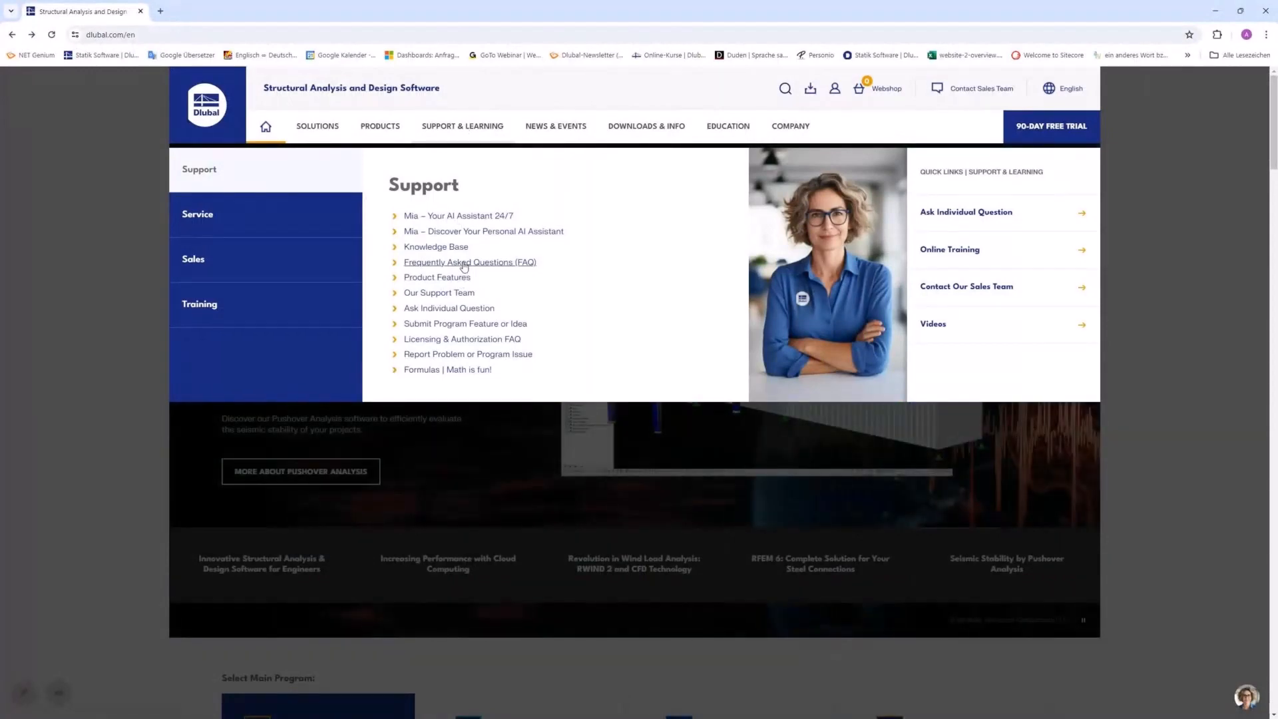
{"action": "left_click", "coordinate": [464, 262]}
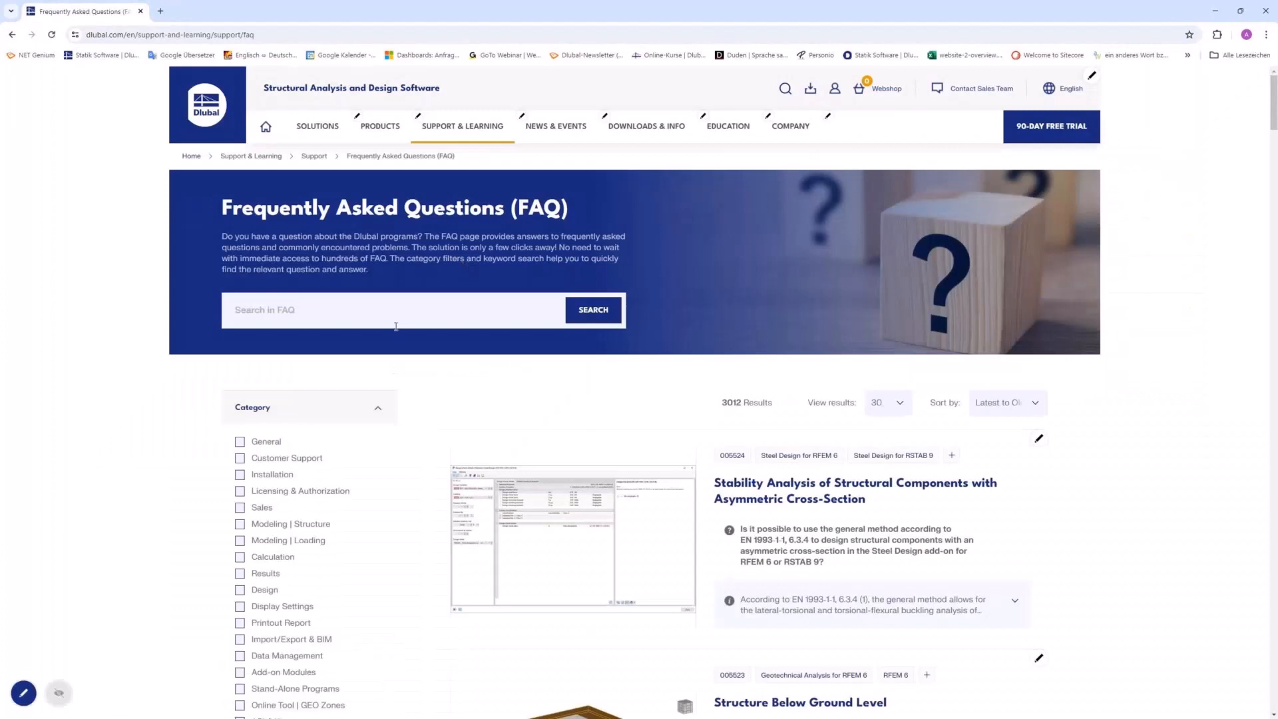
Search the FAQ for "mia prompting" and open the Mia Prompting article.
{"action": "left_click", "coordinate": [345, 312]}
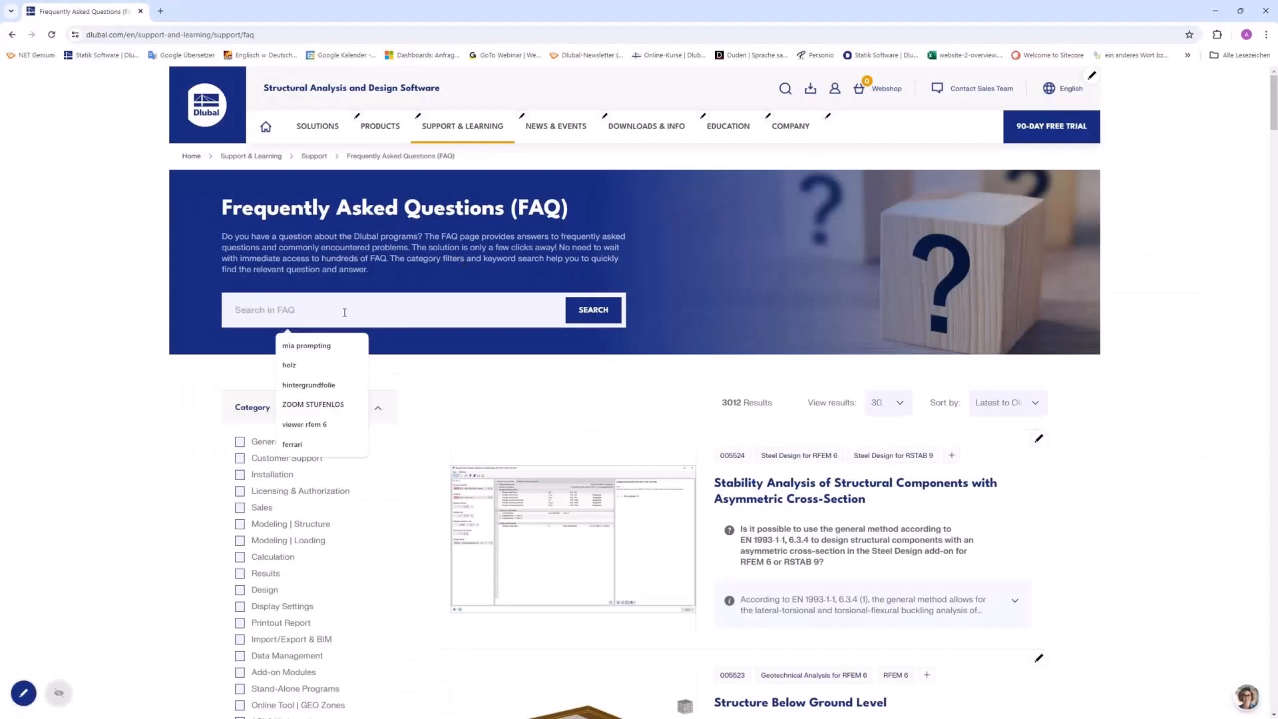
{"action": "left_click", "coordinate": [302, 345]}
{"action": "left_click", "coordinate": [580, 320]}
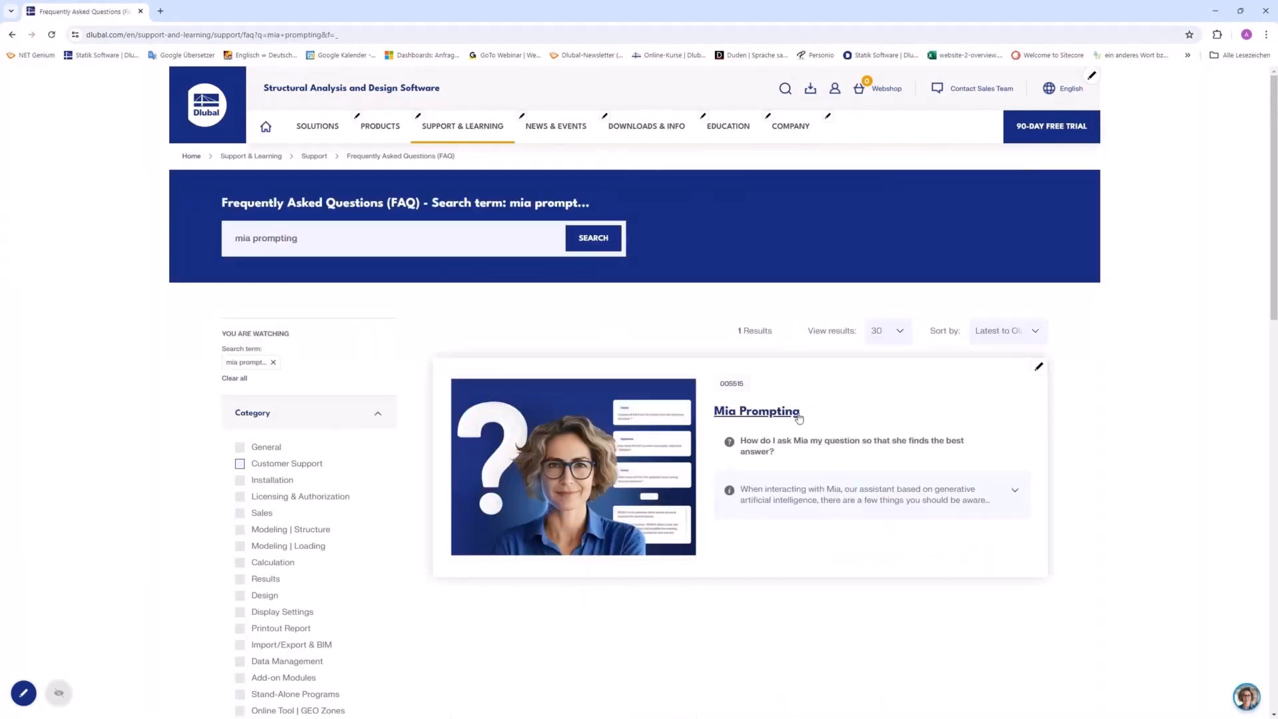
{"action": "left_click", "coordinate": [764, 413]}
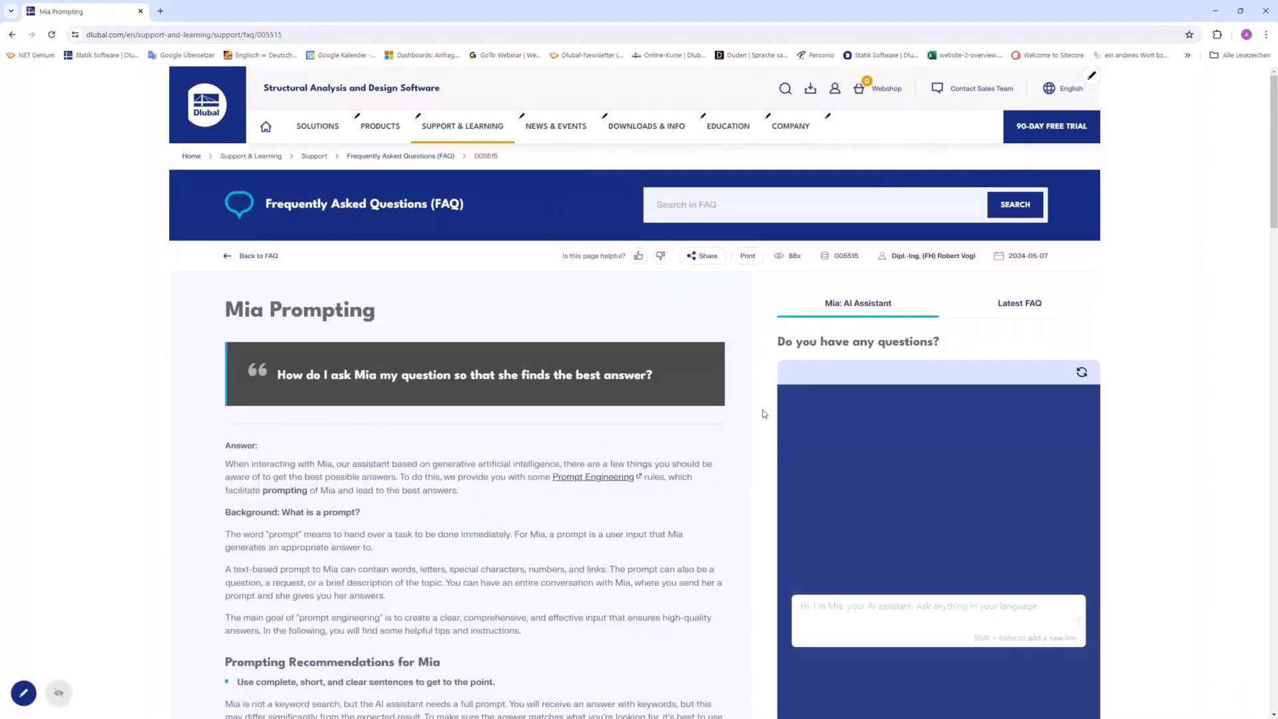
Read through the Mia Prompting article, examining the prompt definition, the prompting recommendations and the example comparing a keyword prompt with a detailed question.
{"action": "scroll", "coordinate": [612, 373], "scroll_direction": "down", "scroll_amount": 3}
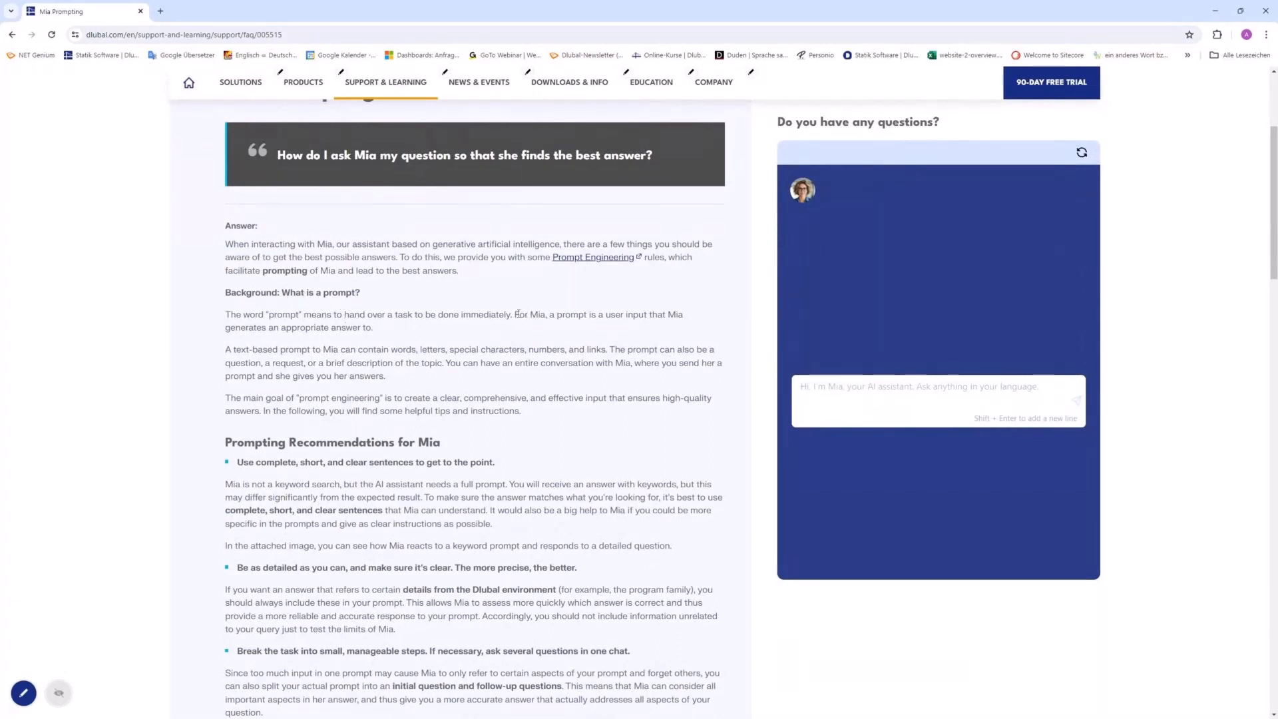
{"action": "left_click_drag", "start_coordinate": [515, 315], "coordinate": [530, 334]}
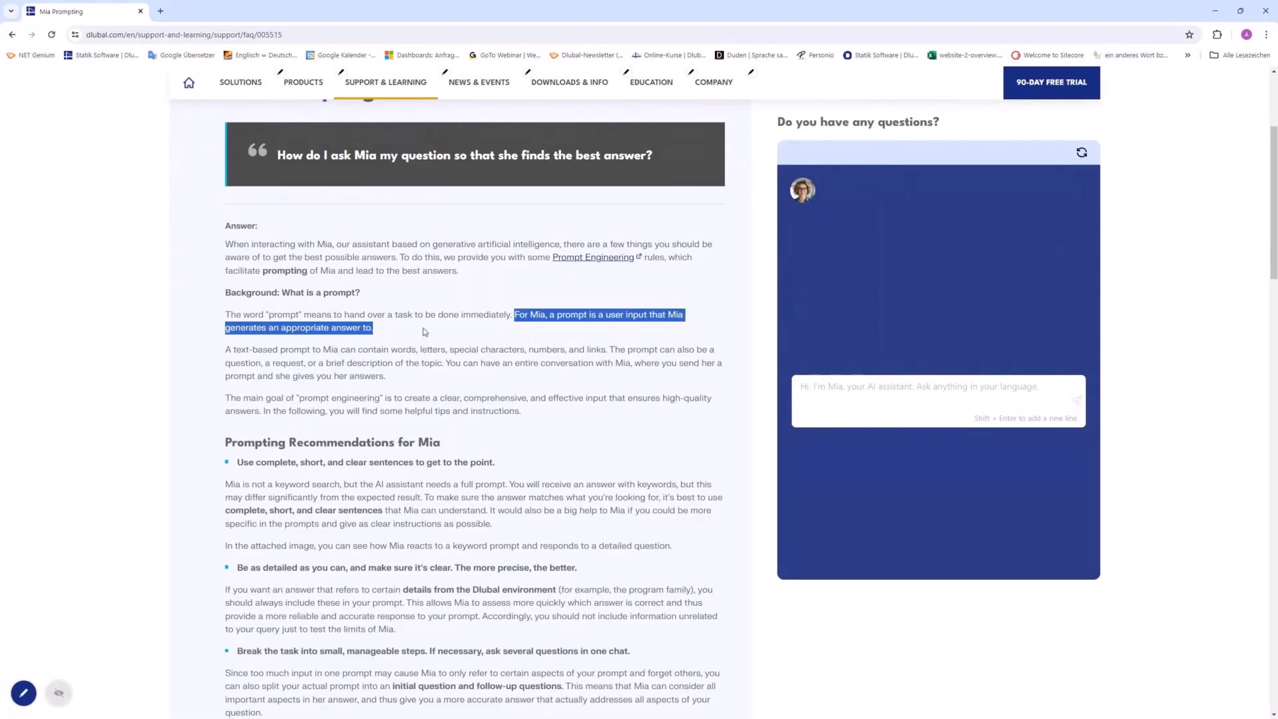
{"action": "scroll", "coordinate": [424, 394], "scroll_direction": "down", "scroll_amount": 1}
{"action": "scroll", "coordinate": [425, 394], "scroll_direction": "down", "scroll_amount": 3}
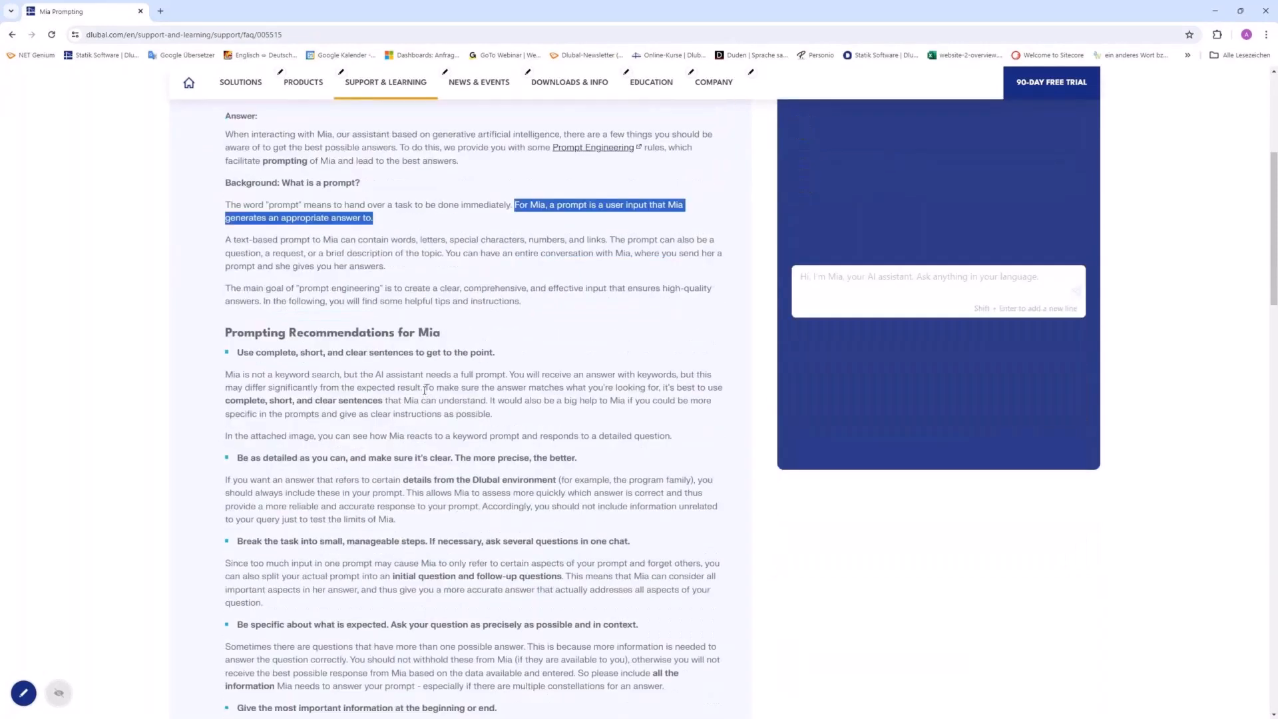
{"action": "scroll", "coordinate": [425, 390], "scroll_direction": "down", "scroll_amount": 3}
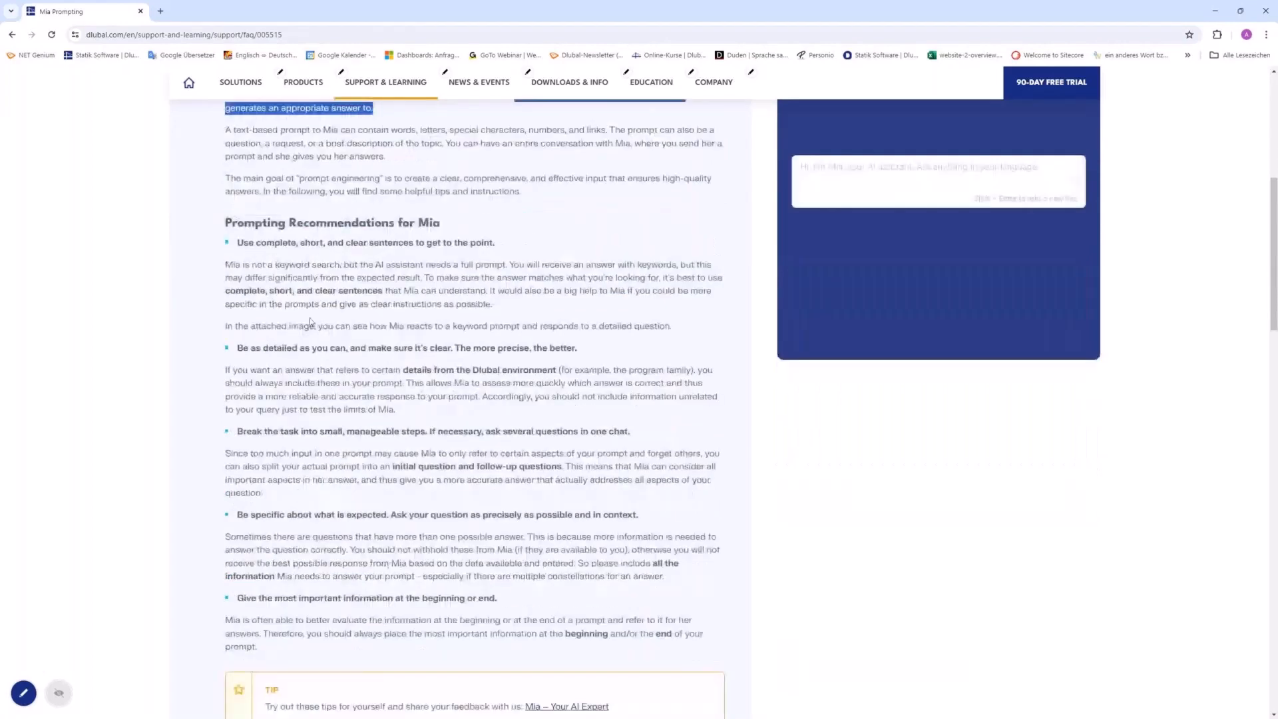
{"action": "left_click_drag", "start_coordinate": [238, 243], "coordinate": [518, 245]}
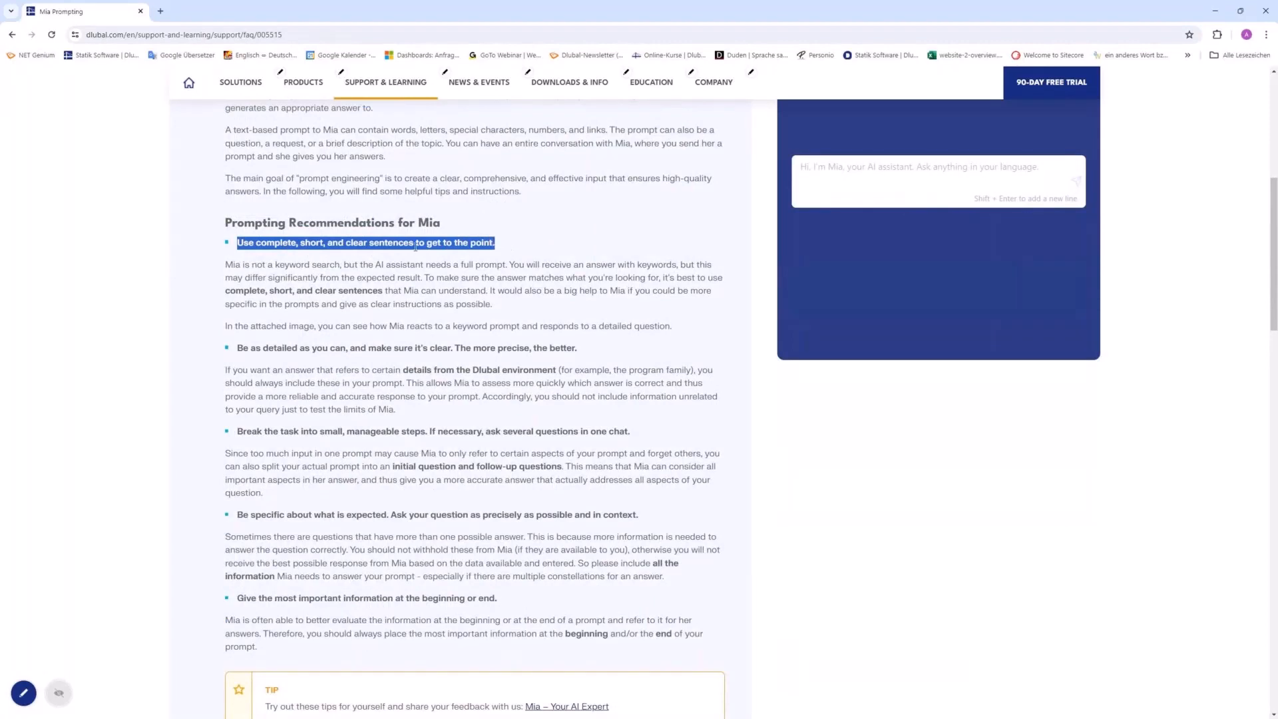
{"action": "scroll", "coordinate": [488, 318], "scroll_direction": "down", "scroll_amount": 2}
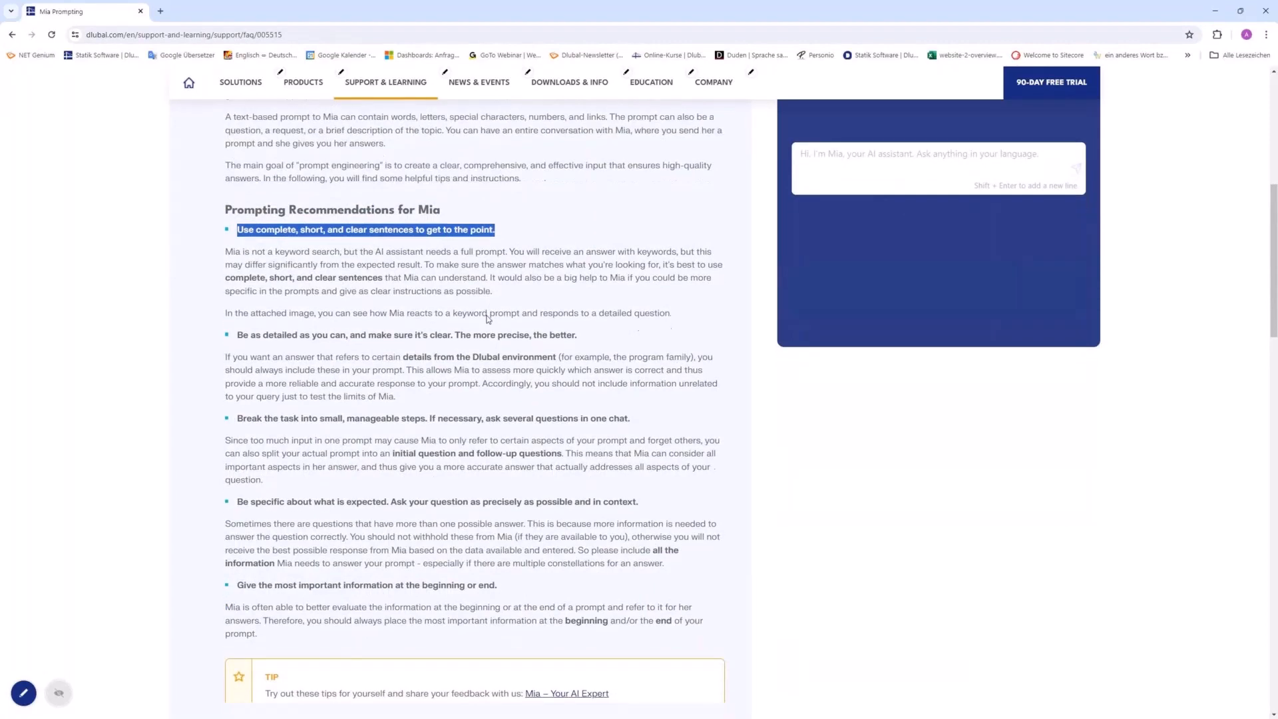
{"action": "scroll", "coordinate": [488, 319], "scroll_direction": "down", "scroll_amount": 2}
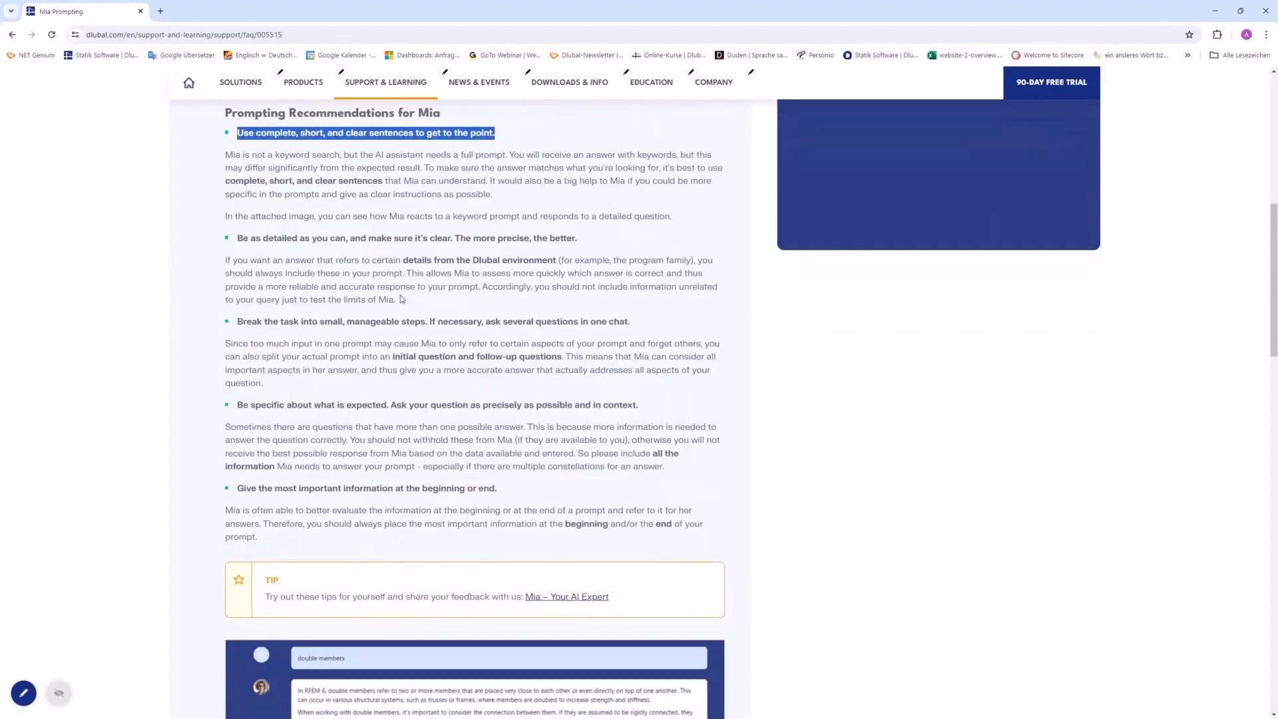
{"action": "left_click_drag", "start_coordinate": [237, 238], "coordinate": [579, 237]}
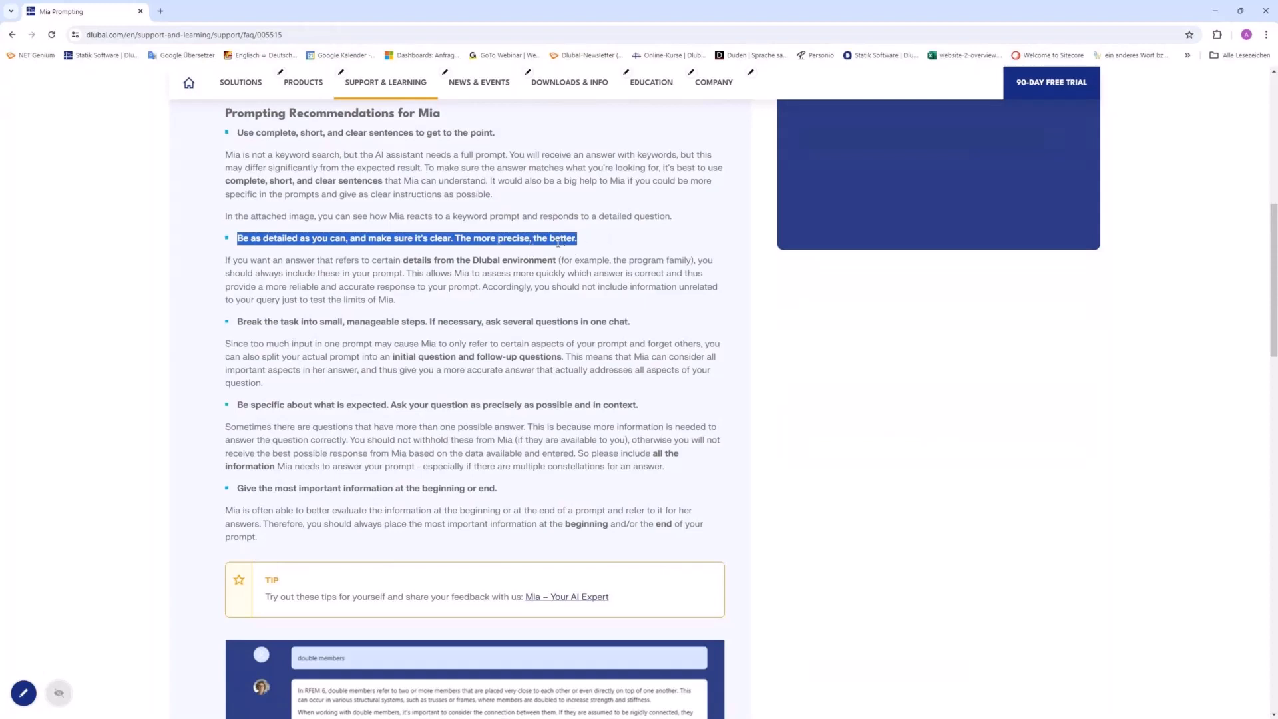
{"action": "left_click_drag", "start_coordinate": [560, 260], "coordinate": [692, 261]}
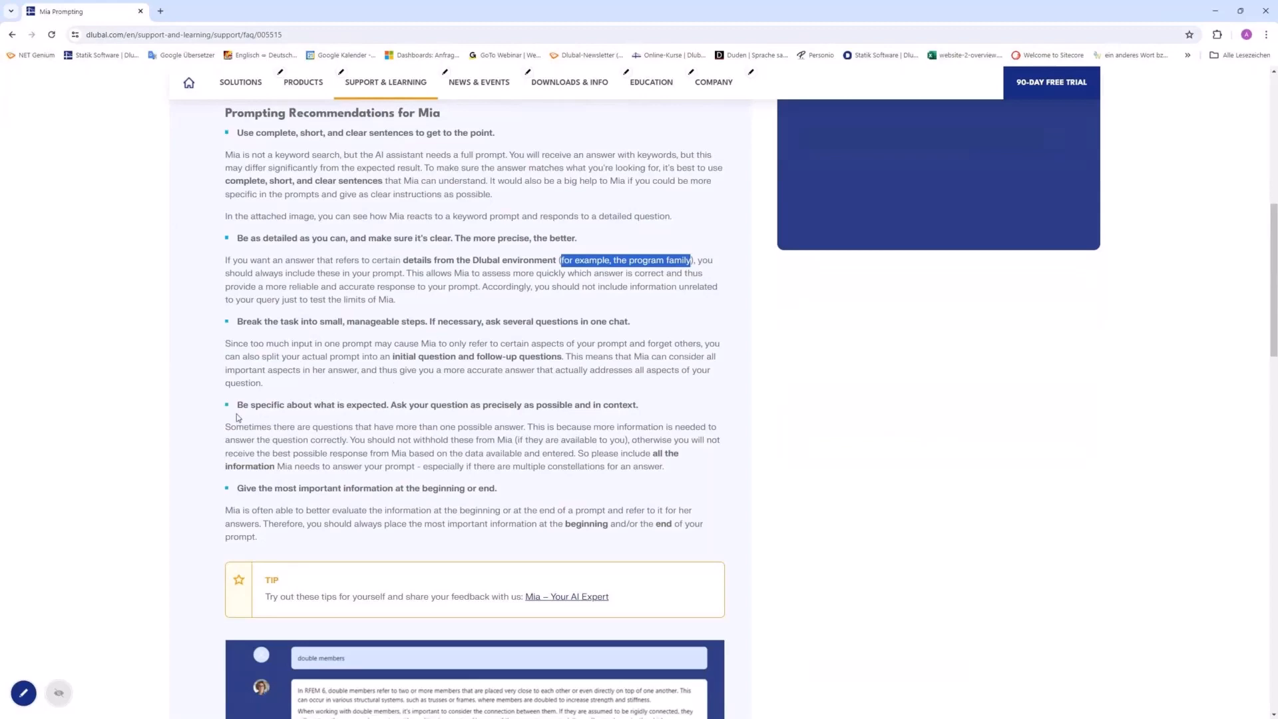
{"action": "scroll", "coordinate": [239, 418], "scroll_direction": "down", "scroll_amount": 2}
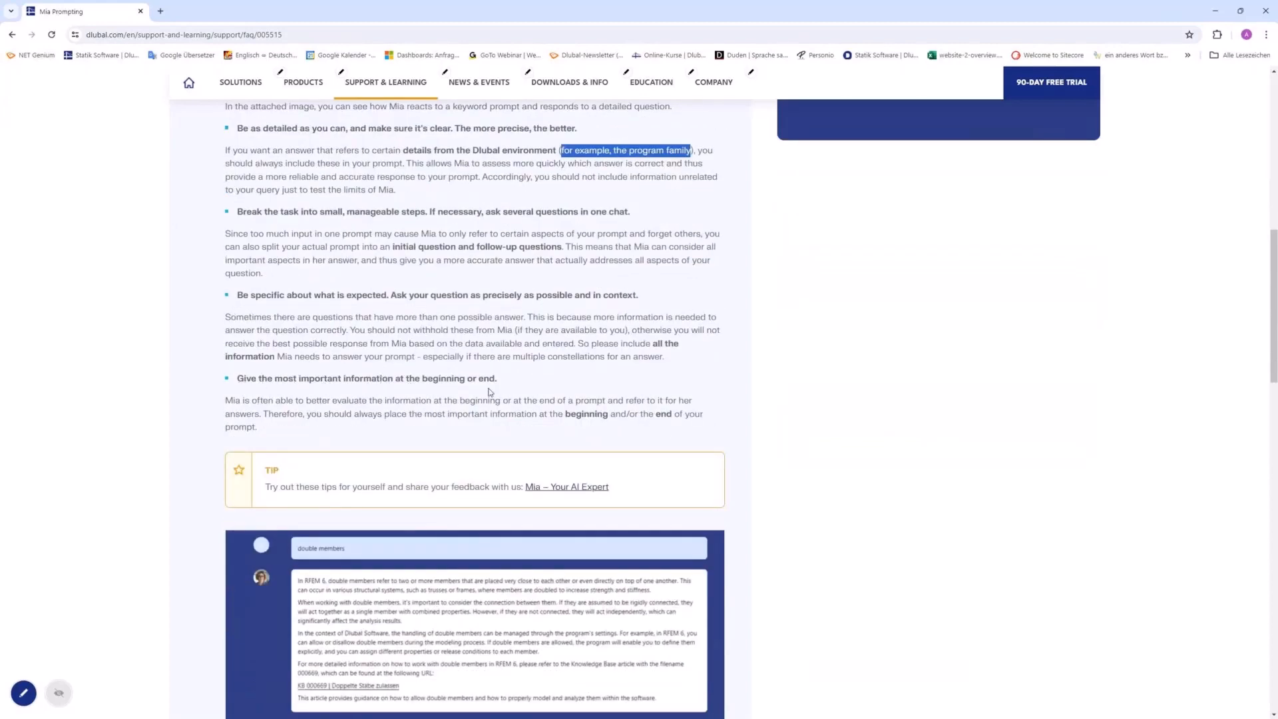
{"action": "scroll", "coordinate": [489, 392], "scroll_direction": "down", "scroll_amount": 3}
{"action": "scroll", "coordinate": [489, 392], "scroll_direction": "down", "scroll_amount": 2}
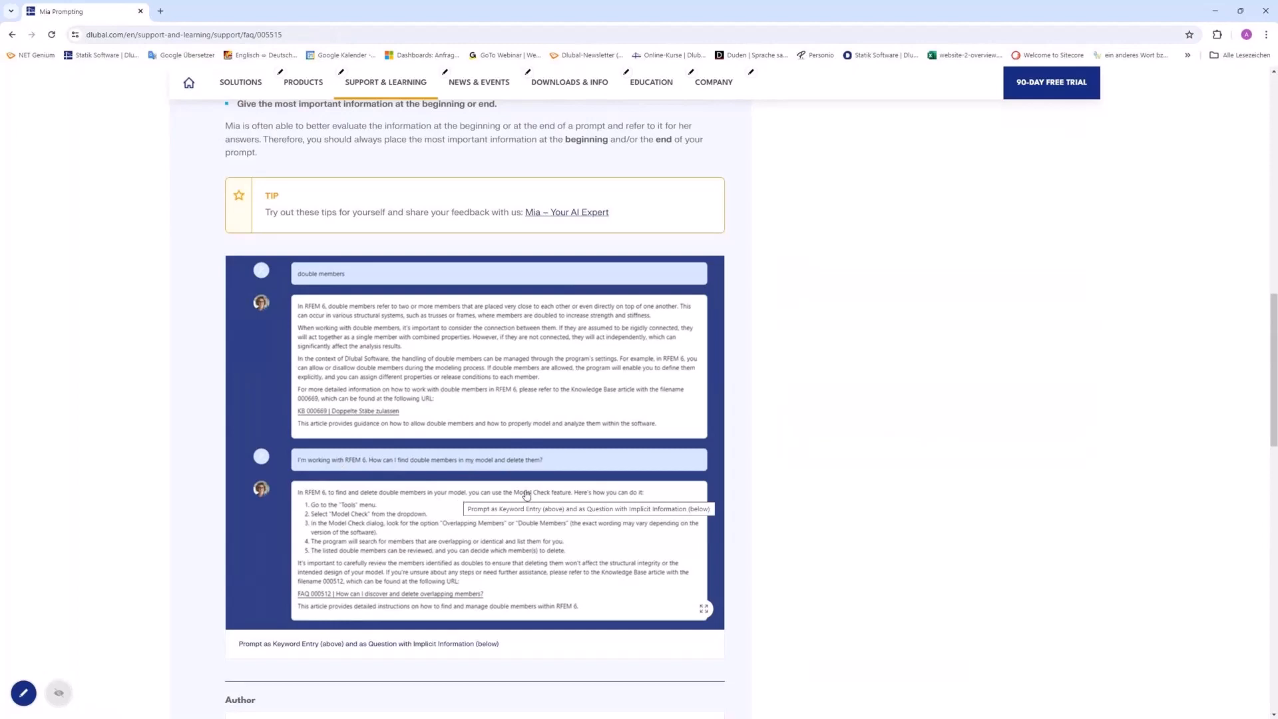
{"action": "scroll", "coordinate": [589, 397], "scroll_direction": "up", "scroll_amount": 1}
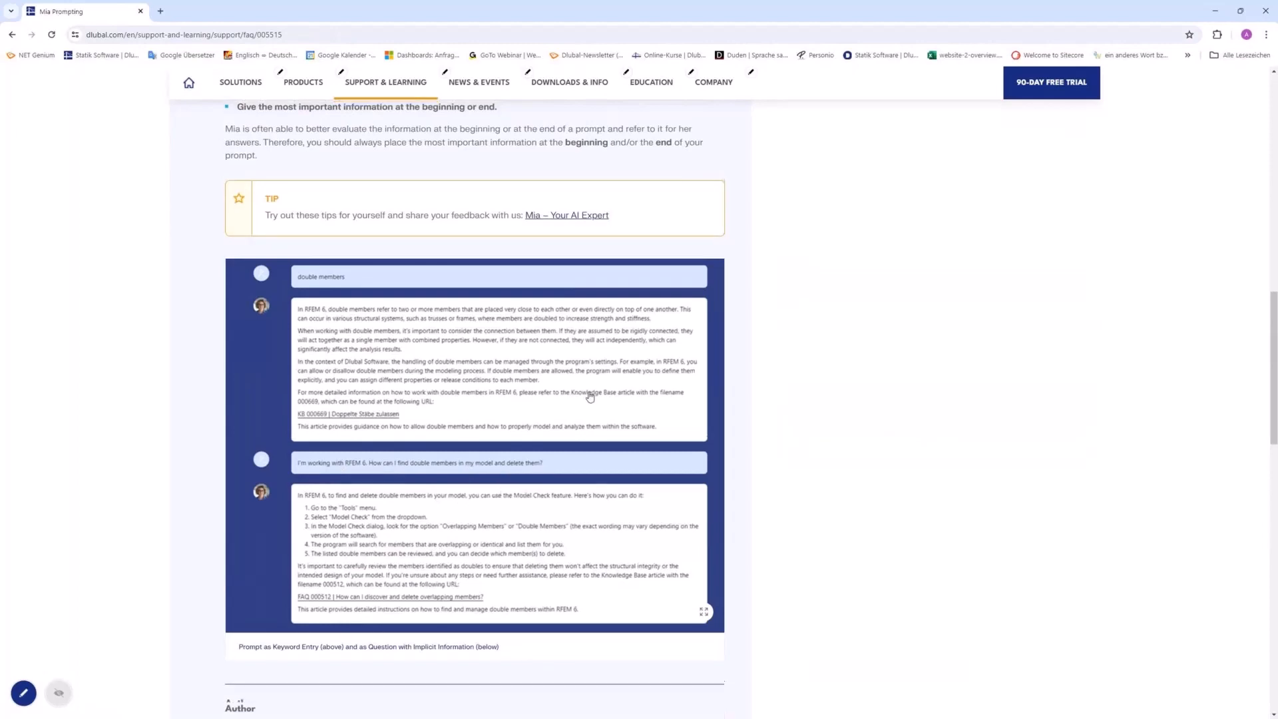
{"action": "scroll", "coordinate": [589, 397], "scroll_direction": "up", "scroll_amount": 12}
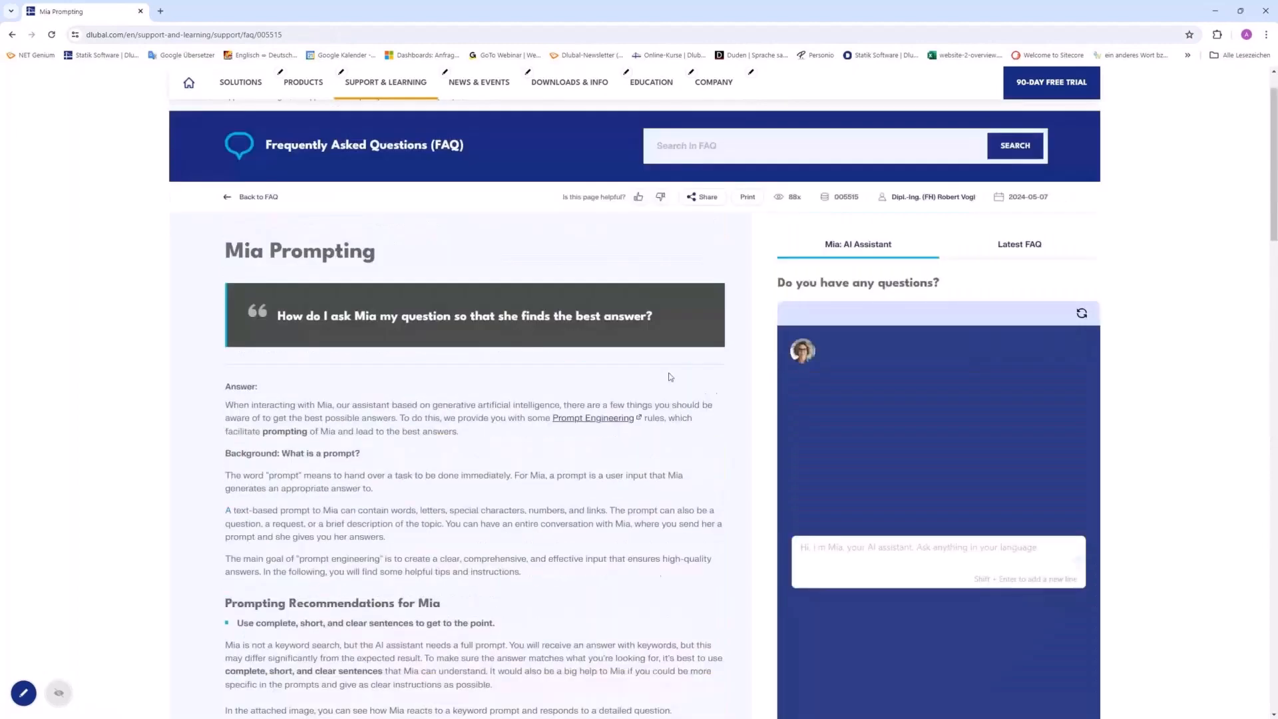
Ask Mia "Can you please show me the detailed formula for the moment of inertia about the z-axis for any cross-section?" and view the answer.
{"action": "scroll", "coordinate": [749, 408], "scroll_direction": "down", "scroll_amount": 3}
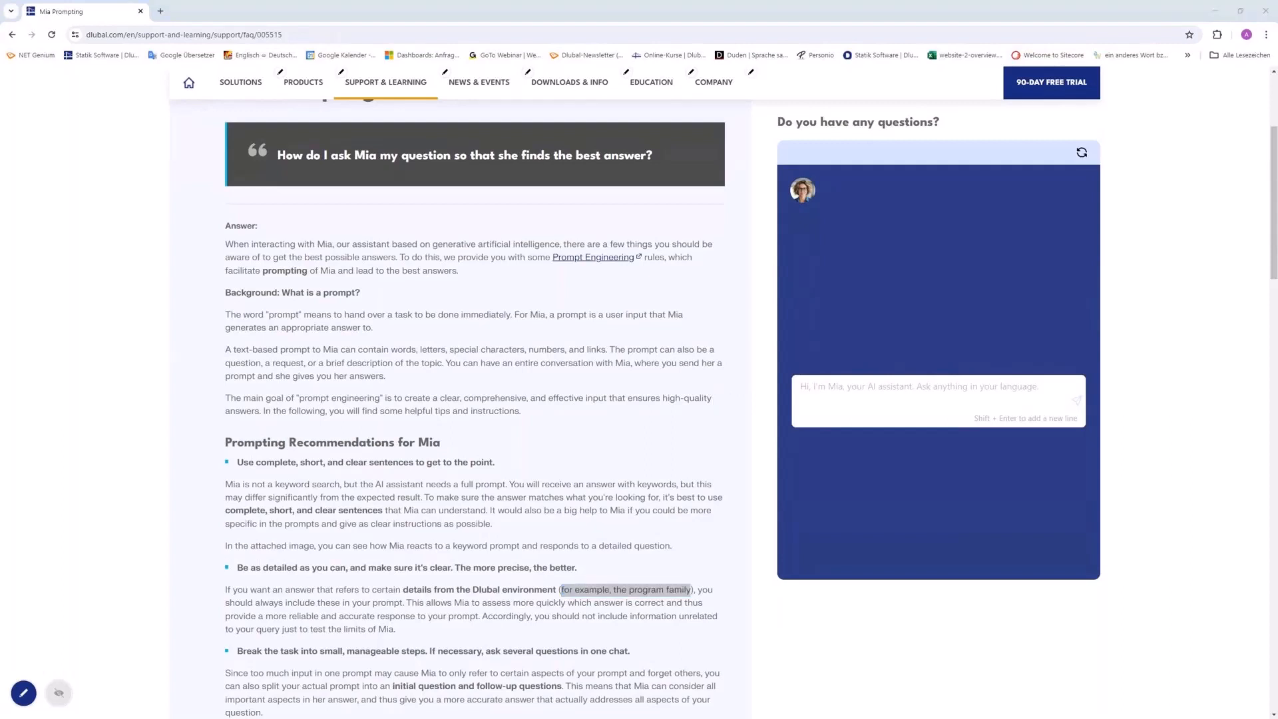
{"action": "left_click", "coordinate": [870, 391]}
{"action": "type", "text": "Can you please show me the detailed formula for the moment of inertia about the z-axis for any cross-section?"}
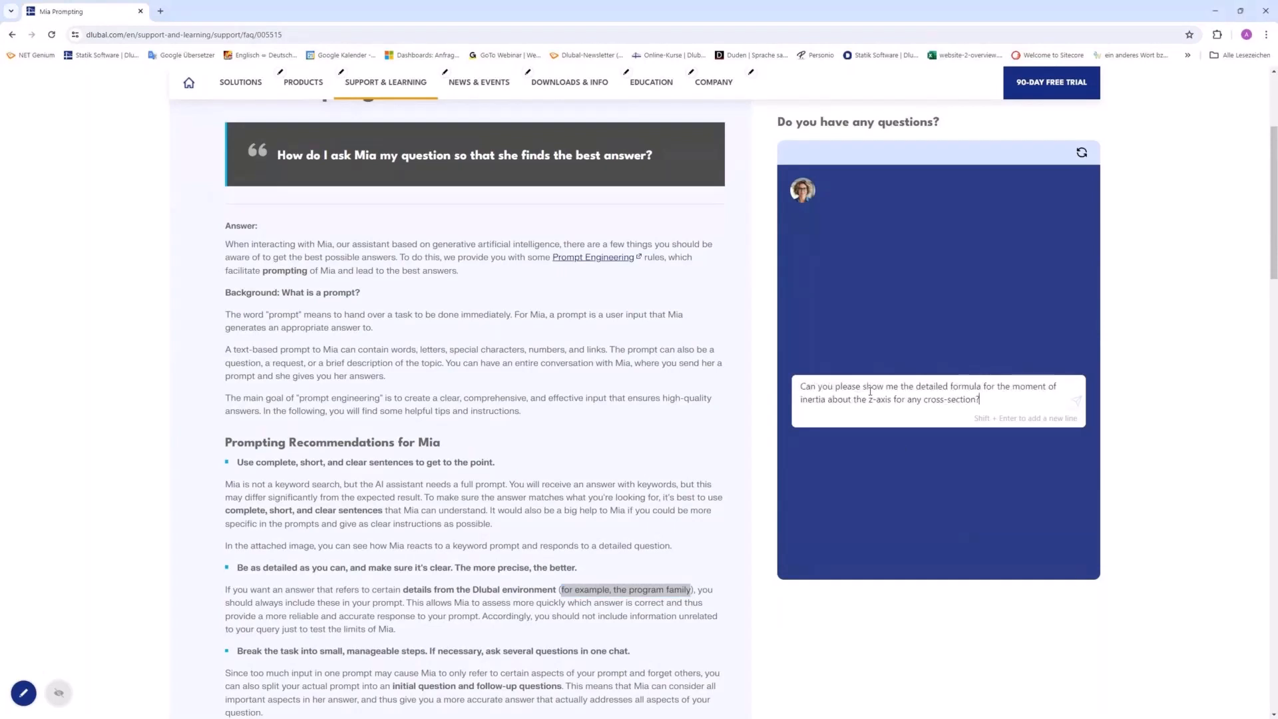
{"action": "key", "text": "Return"}
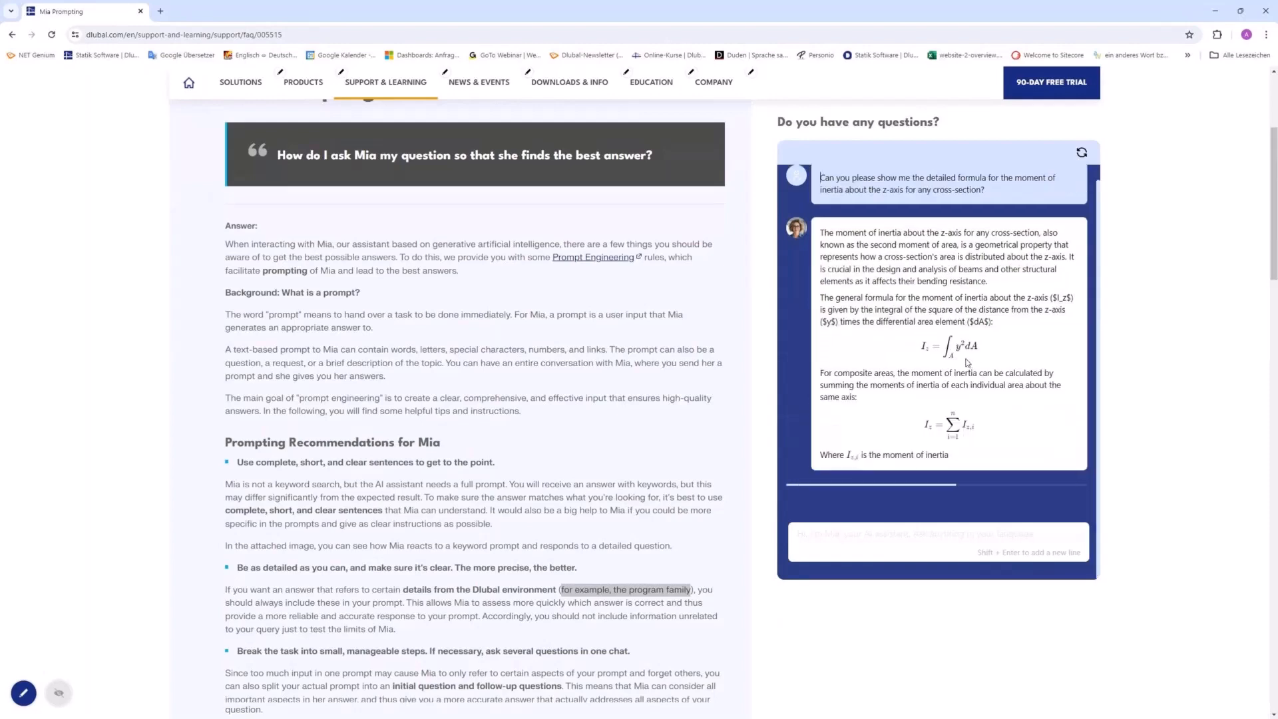
{"action": "scroll", "coordinate": [967, 363], "scroll_direction": "down", "scroll_amount": 2}
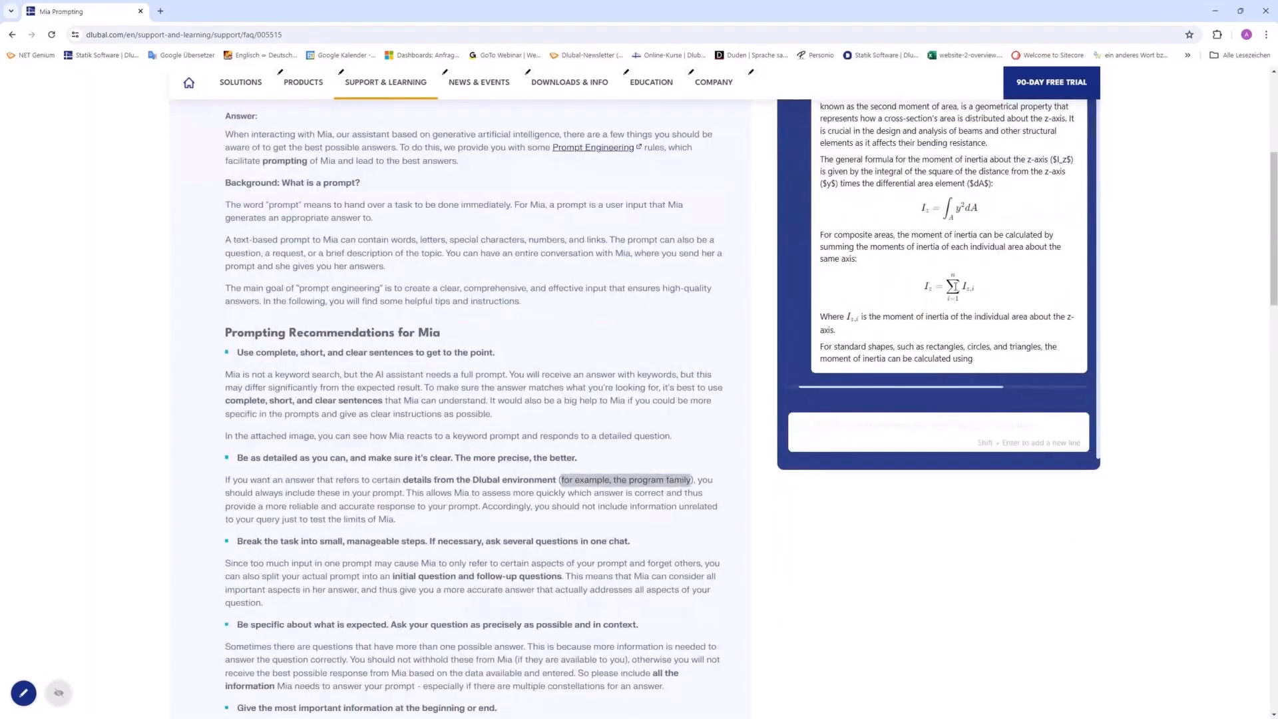